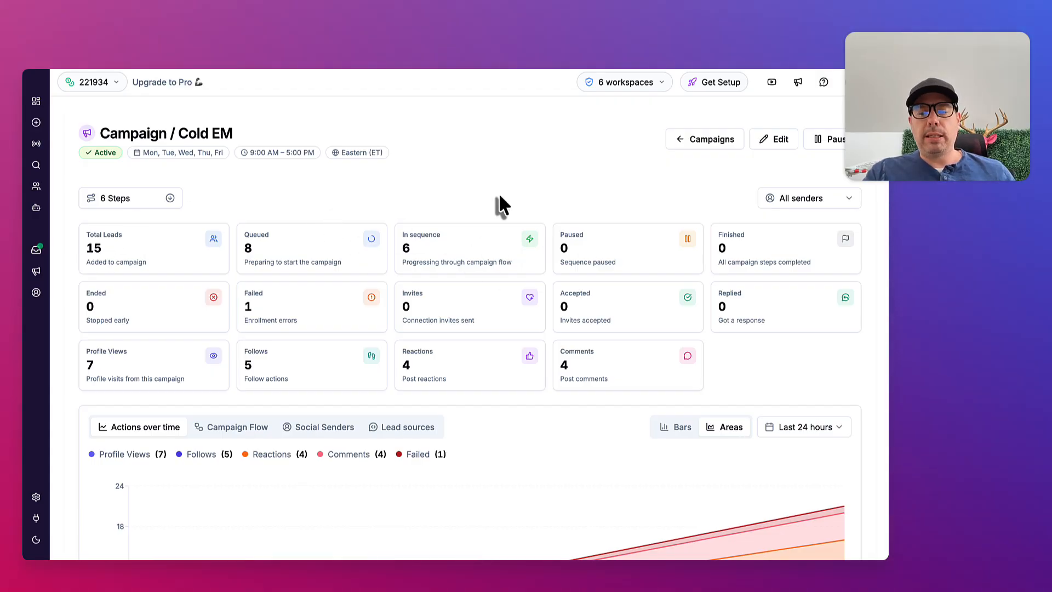
Open the connected LinkedIn account's configuration, examine its warm-up settings and daily limits, and return to the accounts overview
scroll(499, 196, "down", 1)
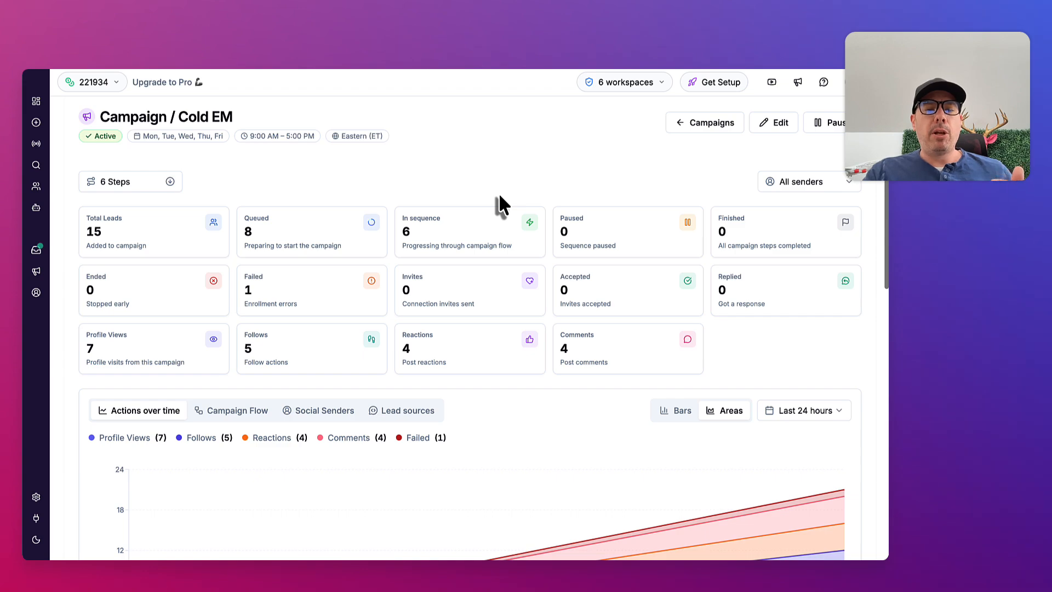
left_click(36, 294)
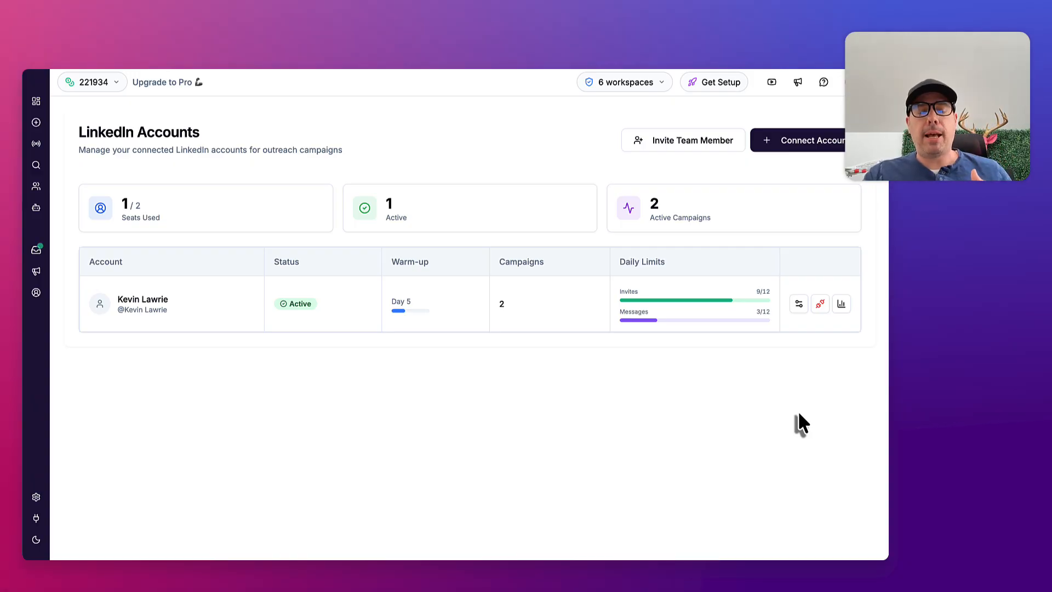
left_click(799, 304)
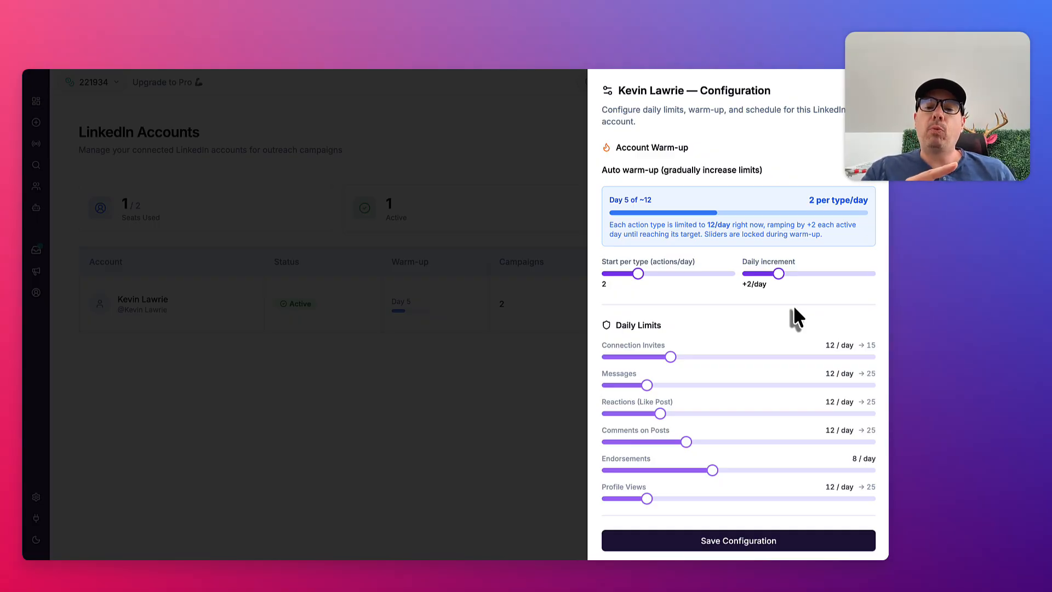
scroll(822, 344, "down", 1)
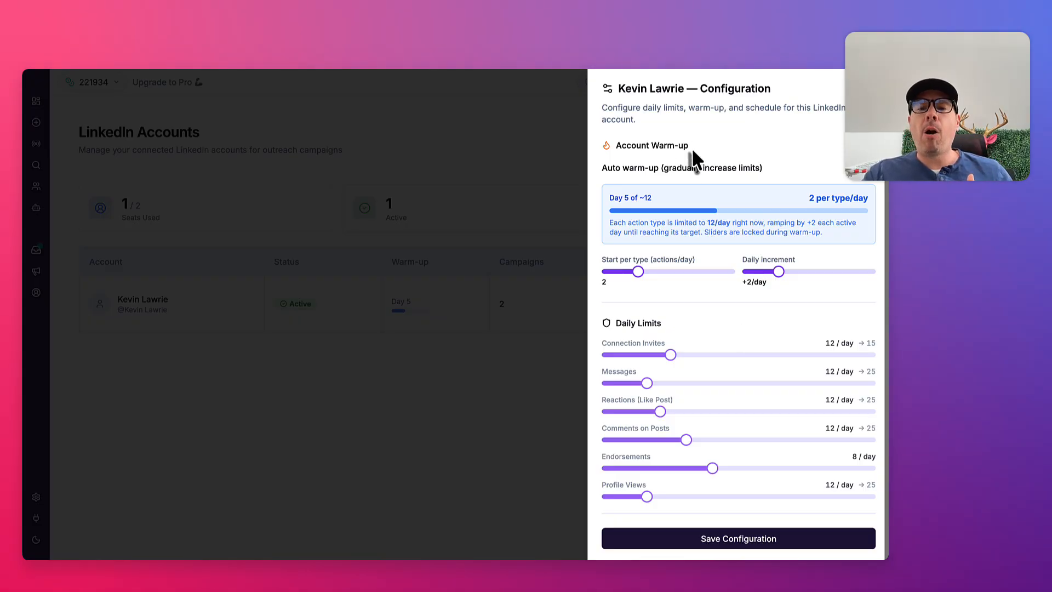
left_click_drag(690, 146, 618, 142)
left_click(625, 141)
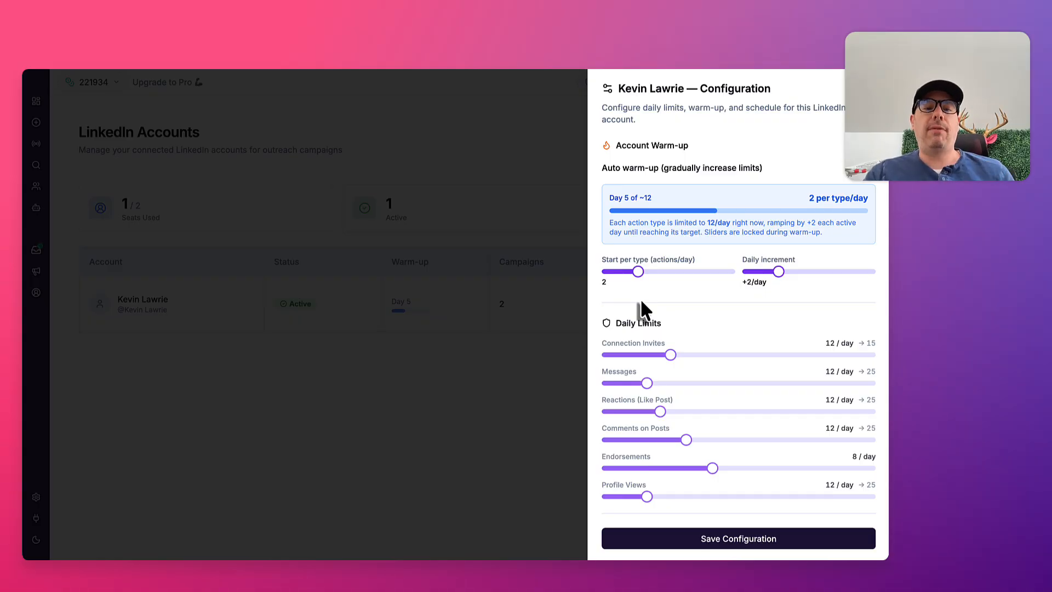
left_click(501, 168)
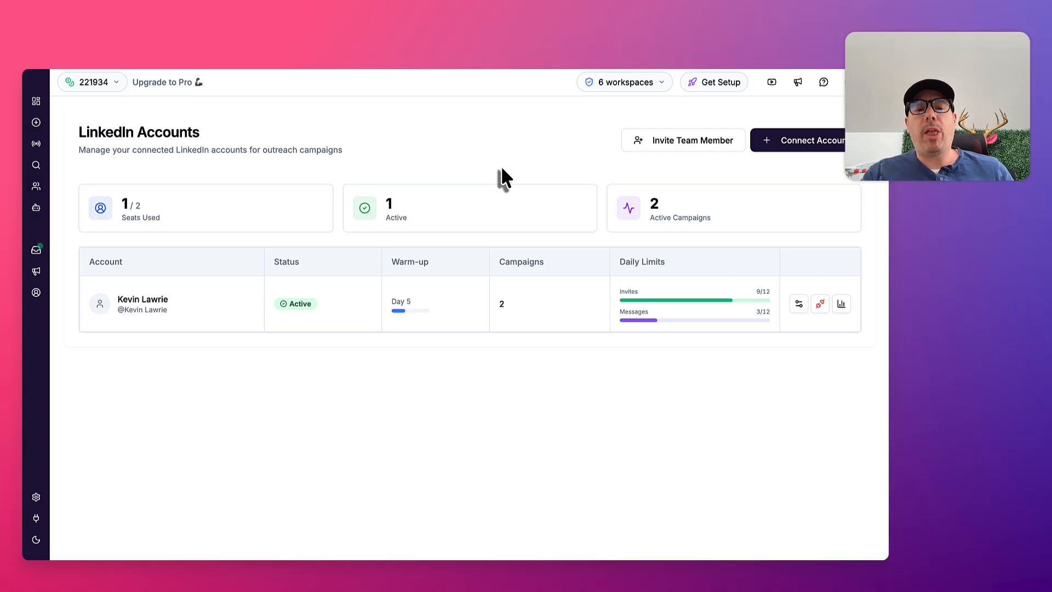
triple_click(123, 218)
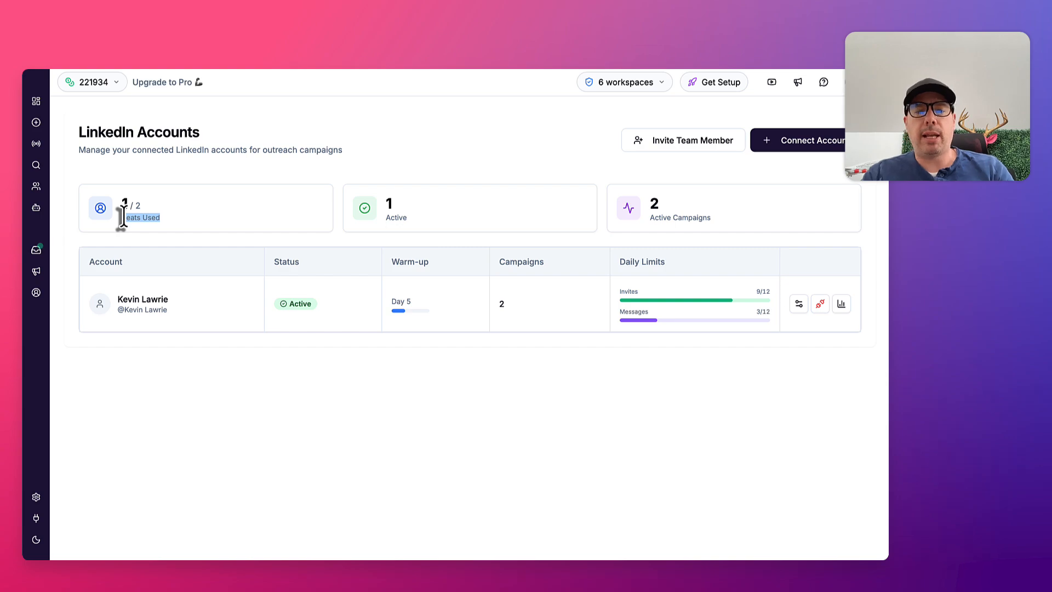
Open the Cold EM campaign's step sequence and examine the View profile and Follow profile steps
left_click(36, 272)
left_click(142, 281)
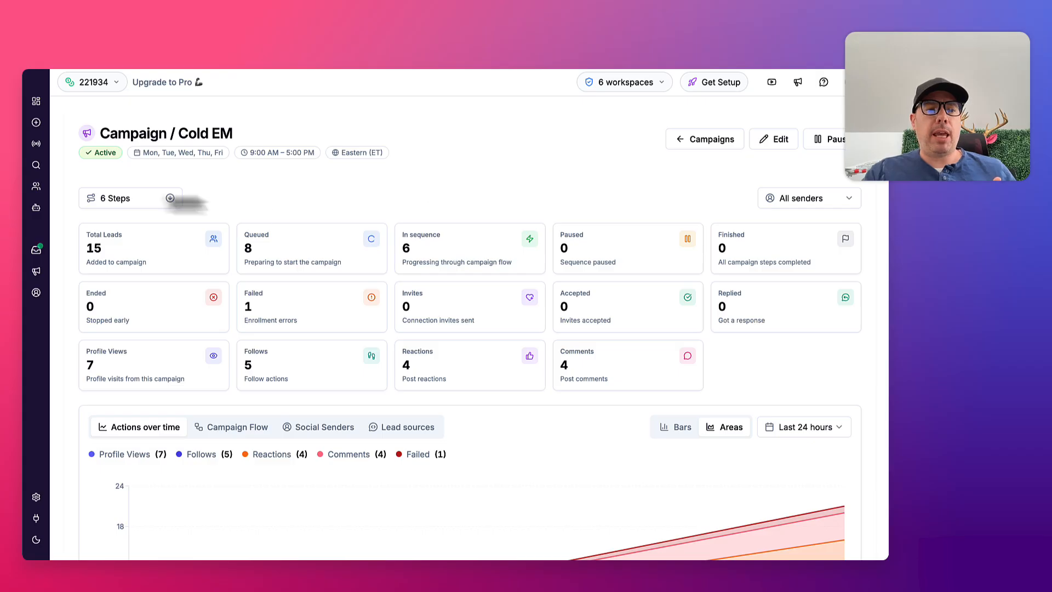
left_click(141, 204)
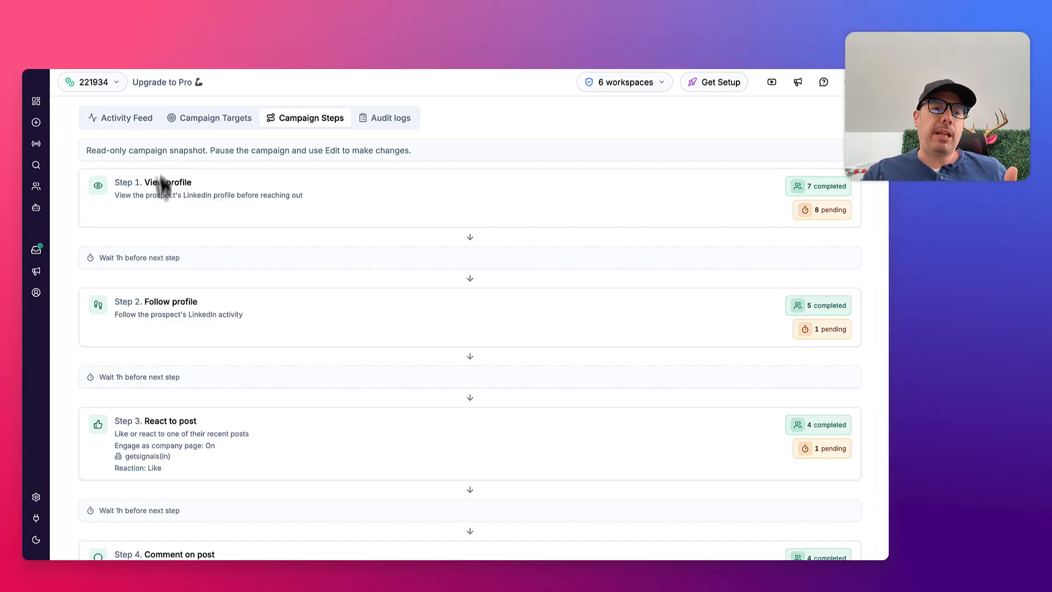
left_click_drag(158, 183, 197, 184)
left_click(176, 303)
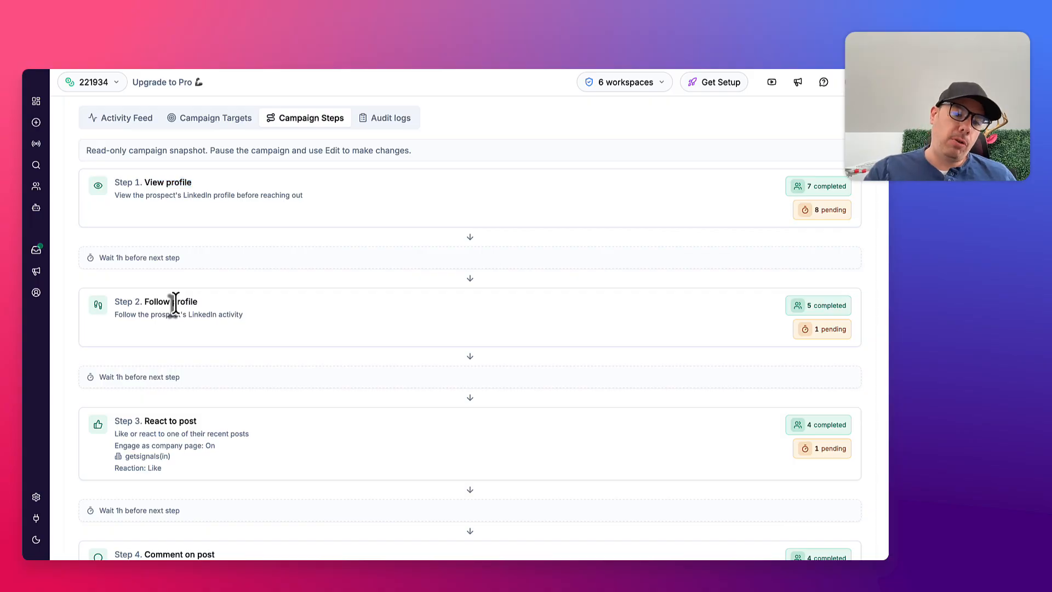
Examine the React to post step, especially its company page engagement setting and the selected page
scroll(173, 305, "down", 2)
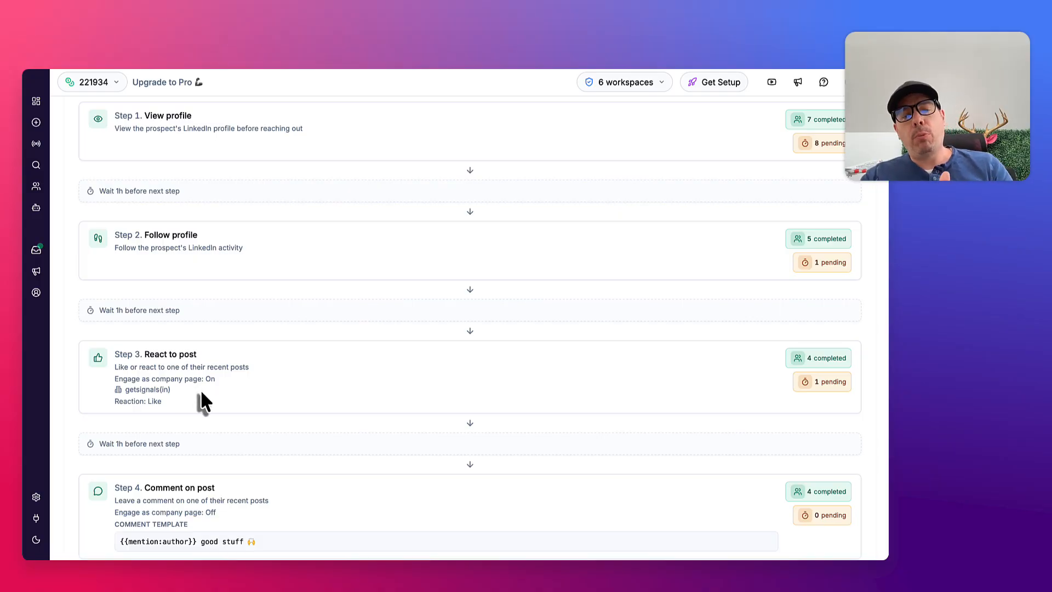
left_click_drag(177, 391, 115, 382)
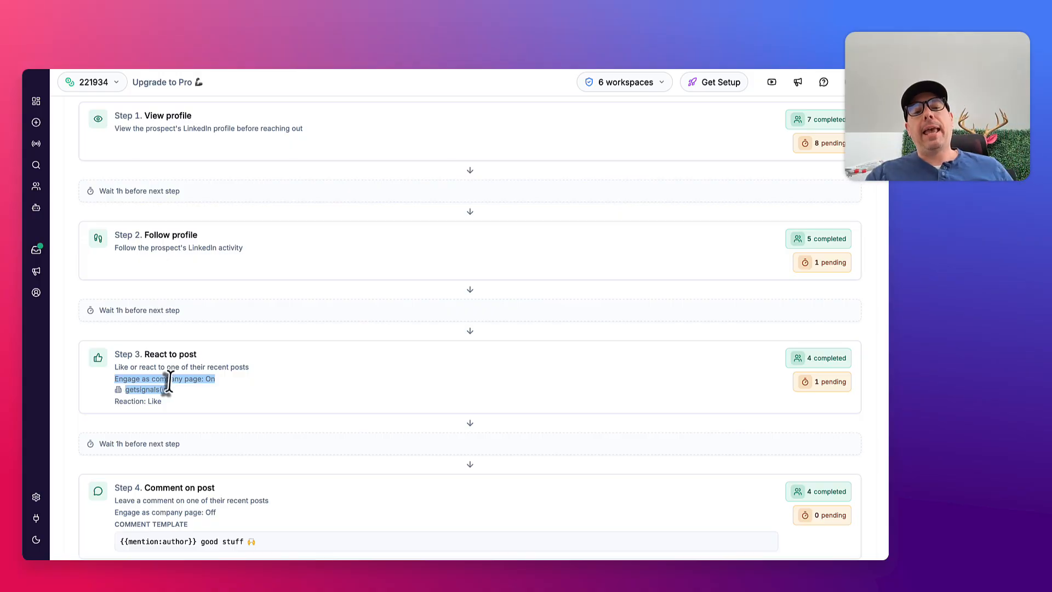
left_click(186, 390)
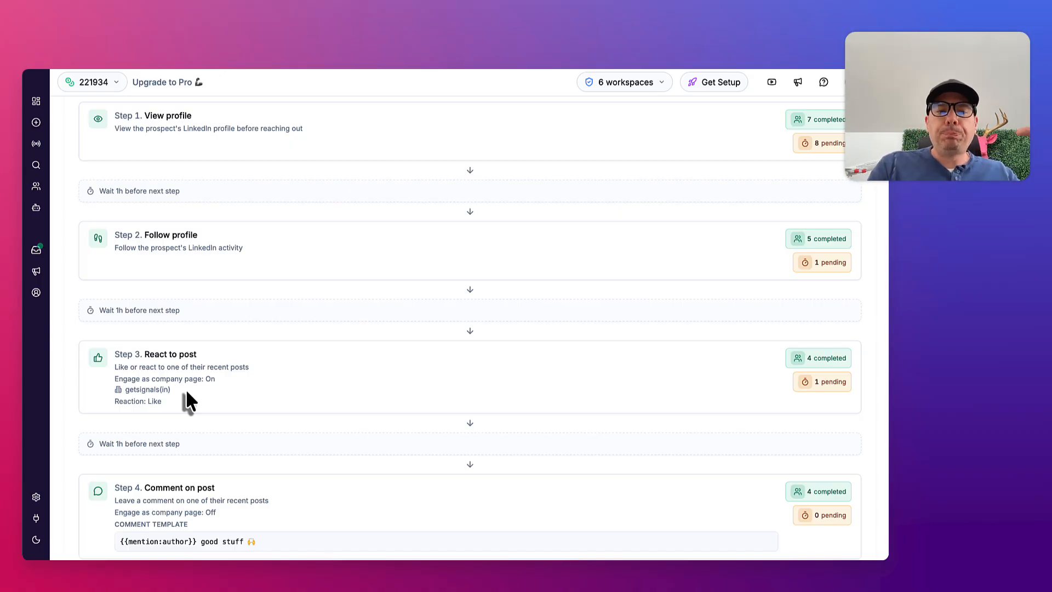
left_click_drag(186, 387, 152, 383)
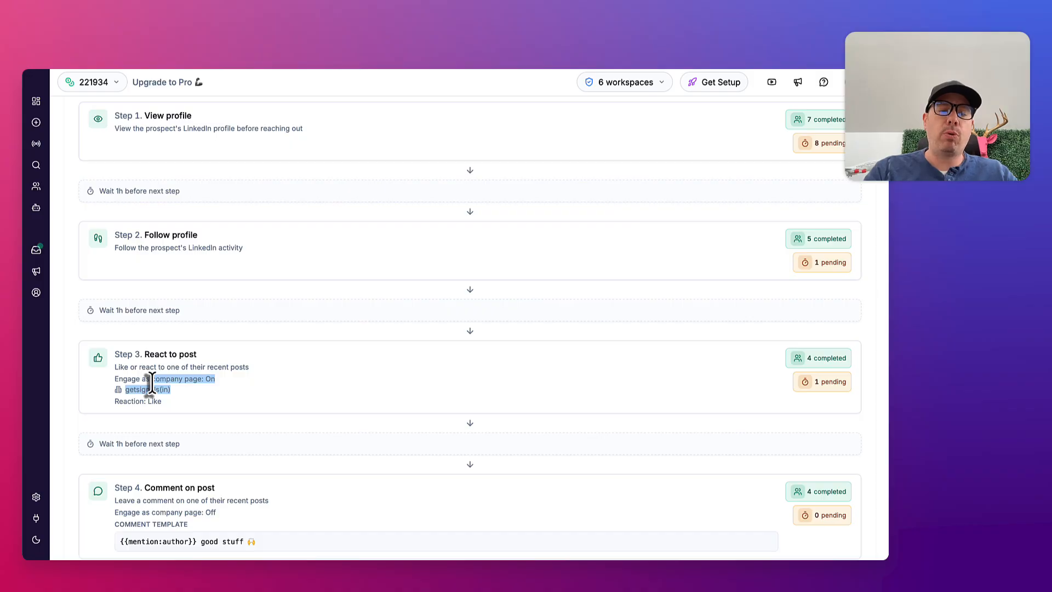
left_click(181, 386)
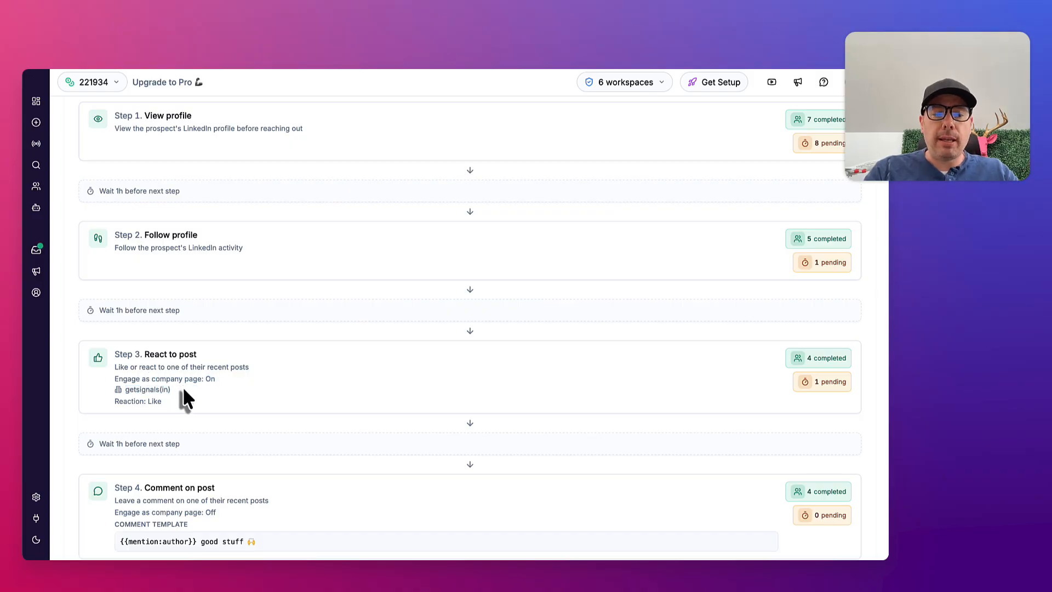
left_click_drag(183, 387, 160, 383)
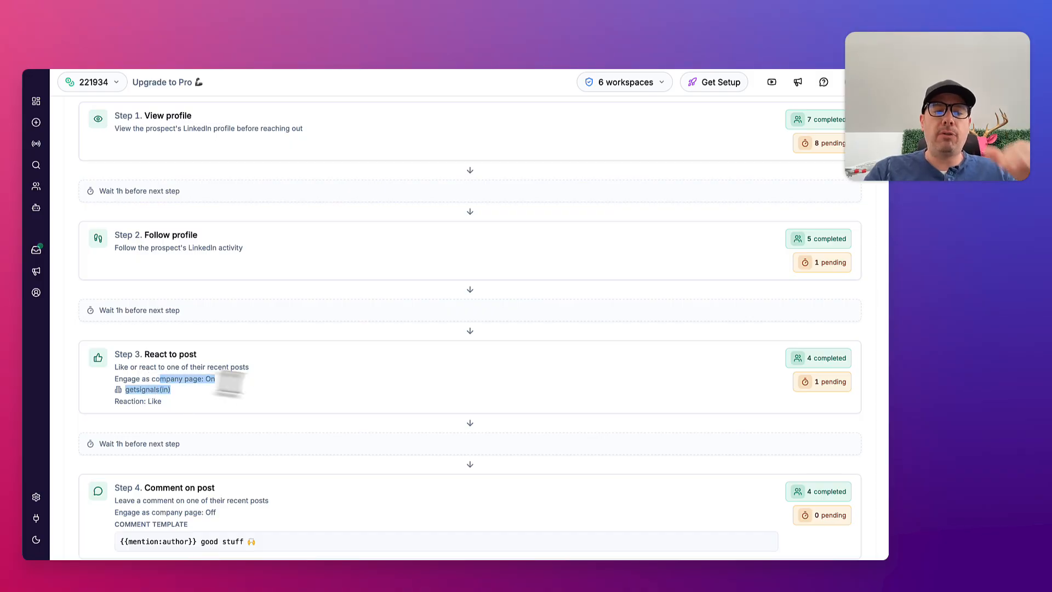
Examine the Comment on post step, comparing it with the React to post step and reading its comment template
scroll(255, 395, "down", 1)
scroll(256, 390, "down", 3)
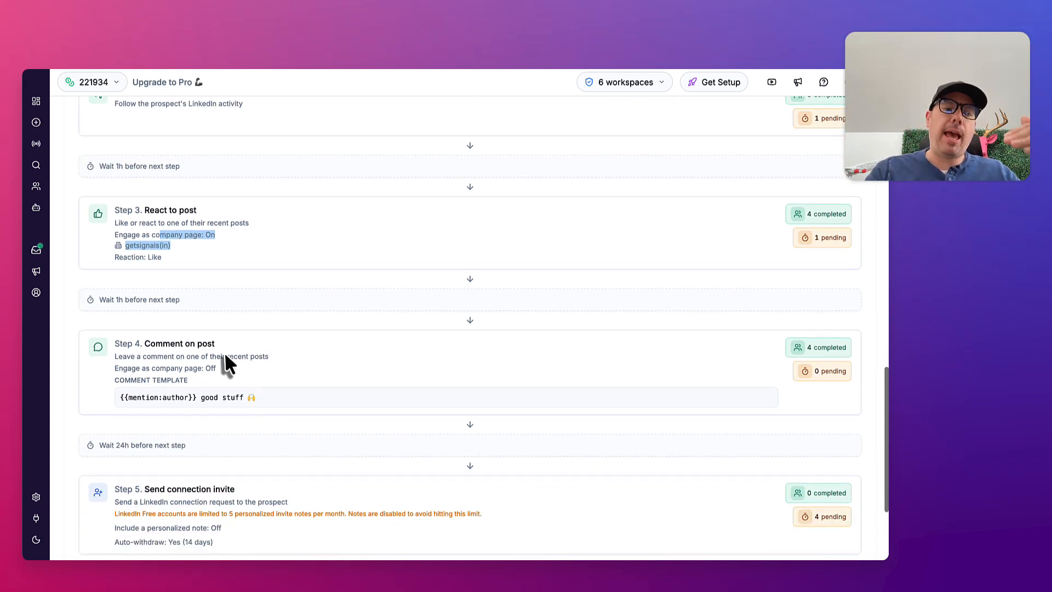
left_click_drag(247, 371, 145, 345)
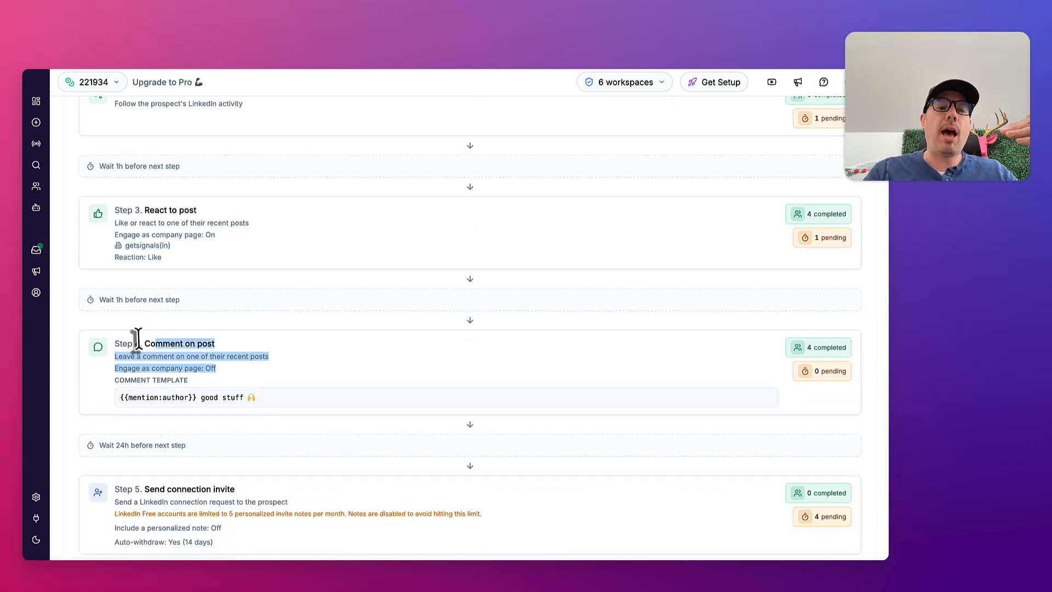
left_click(146, 345)
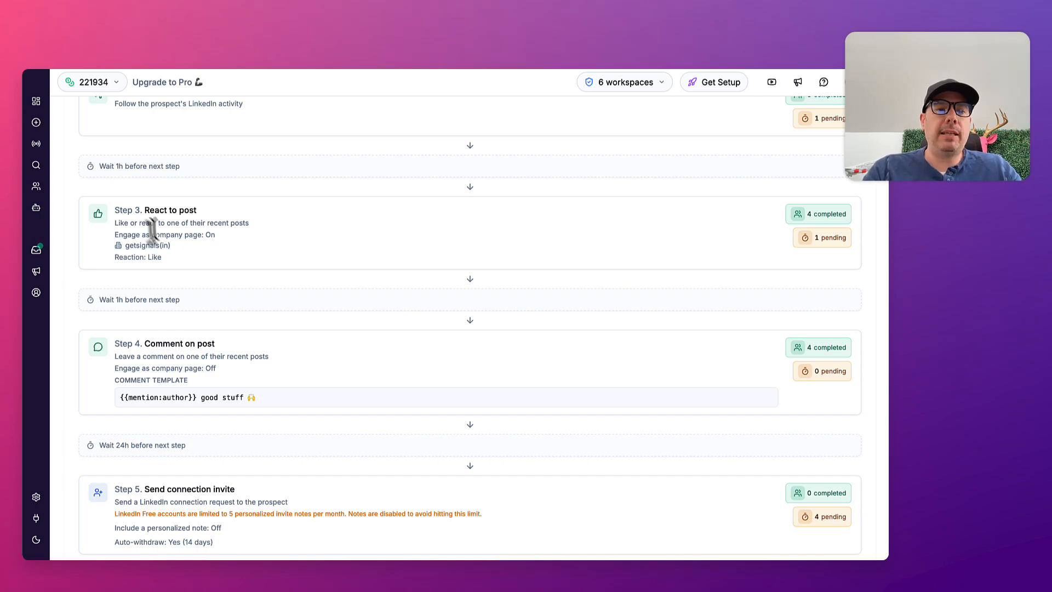
left_click_drag(142, 213, 205, 259)
left_click(205, 259)
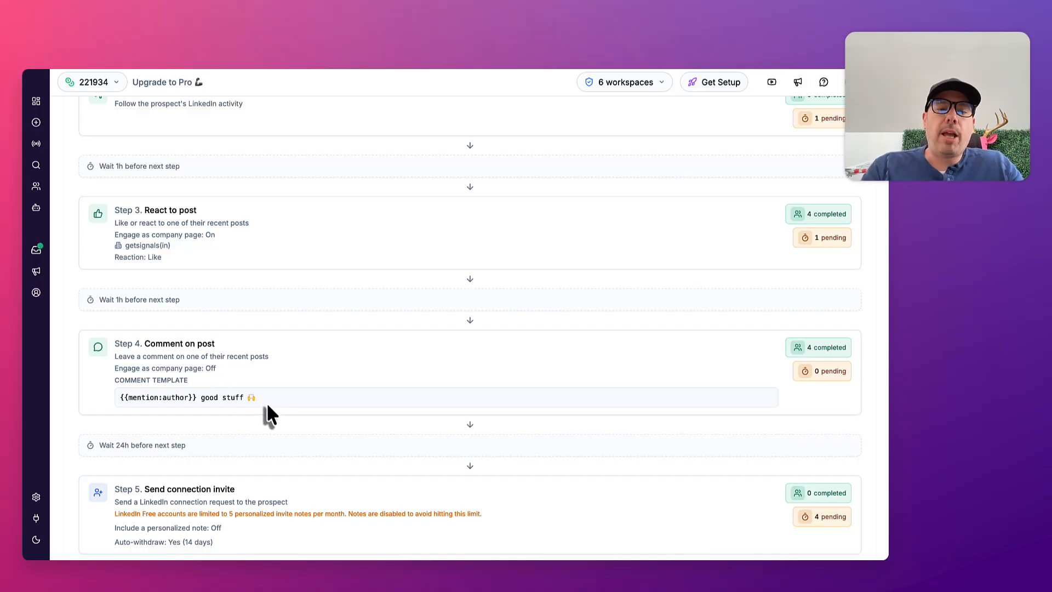
left_click_drag(266, 400, 204, 400)
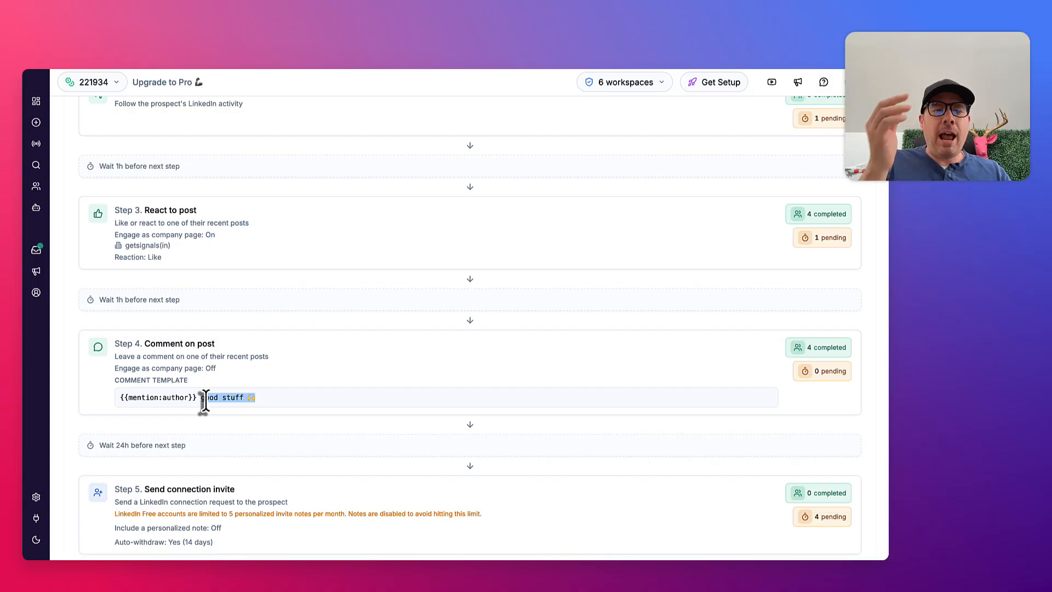
left_click_drag(198, 398, 119, 400)
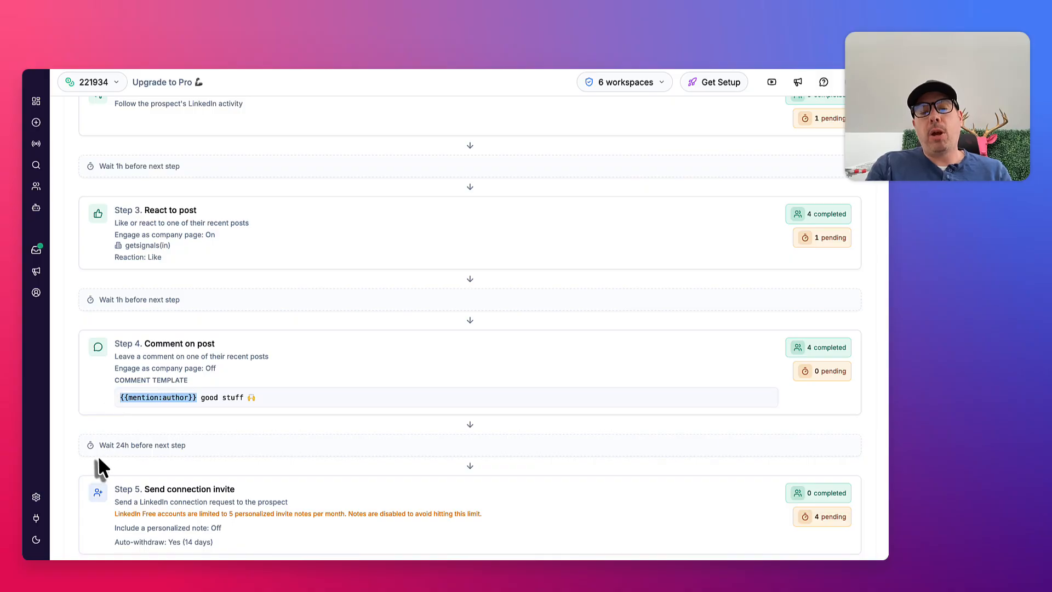
Review the order of the campaign steps and the waiting times between them, from View profile to Send connection invite
scroll(98, 455, "down", 3)
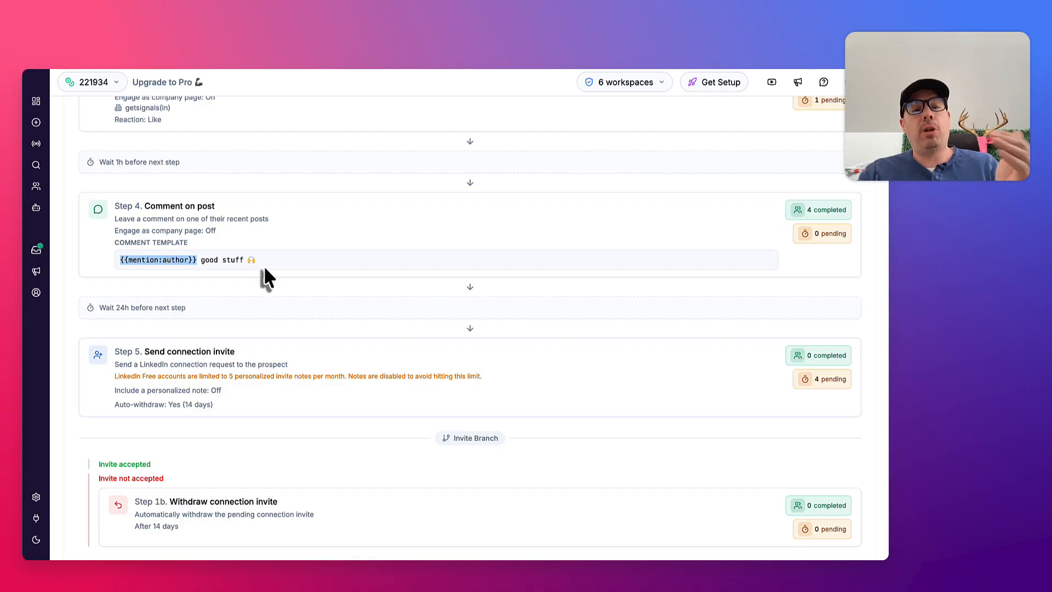
scroll(265, 263, "up", 2)
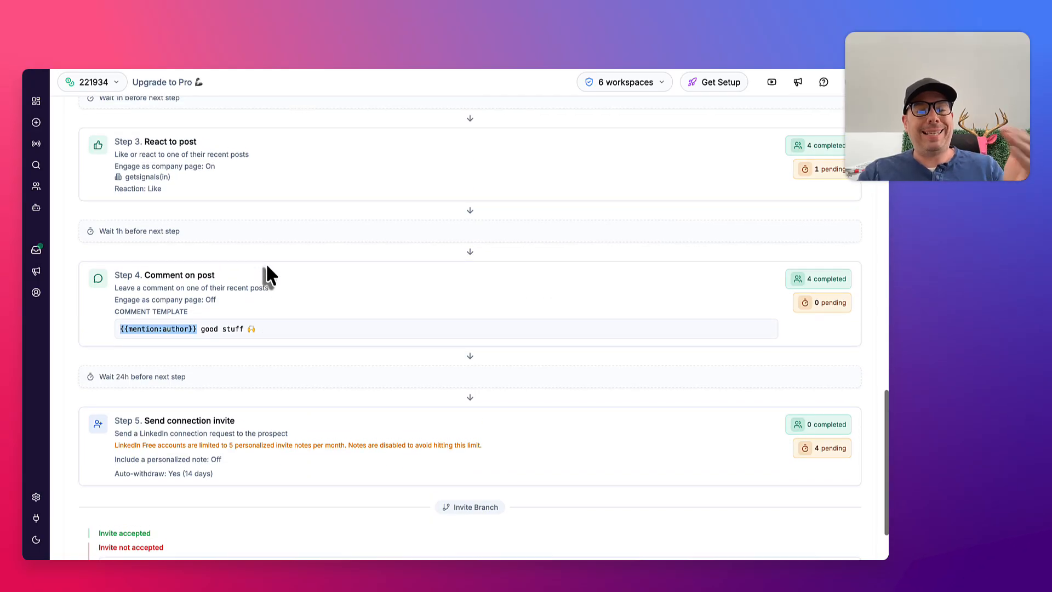
scroll(267, 269, "up", 5)
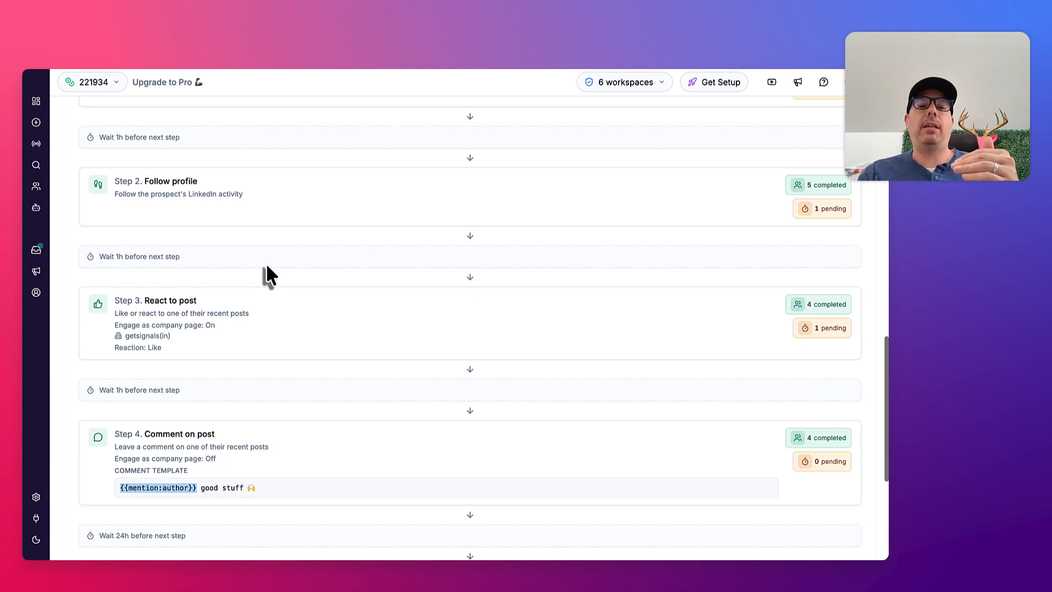
scroll(267, 267, "up", 2)
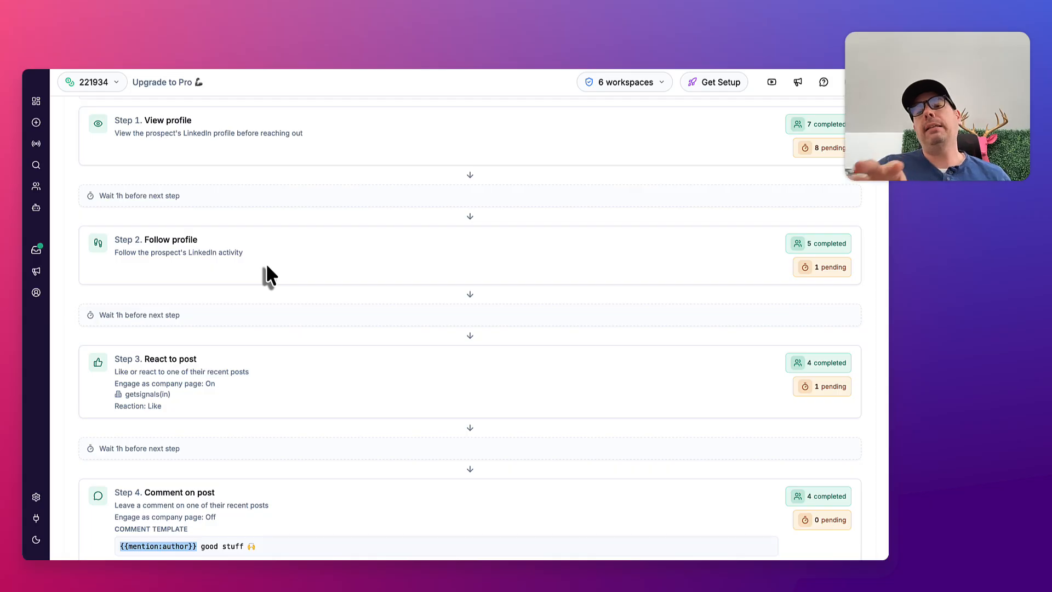
scroll(267, 269, "down", 2)
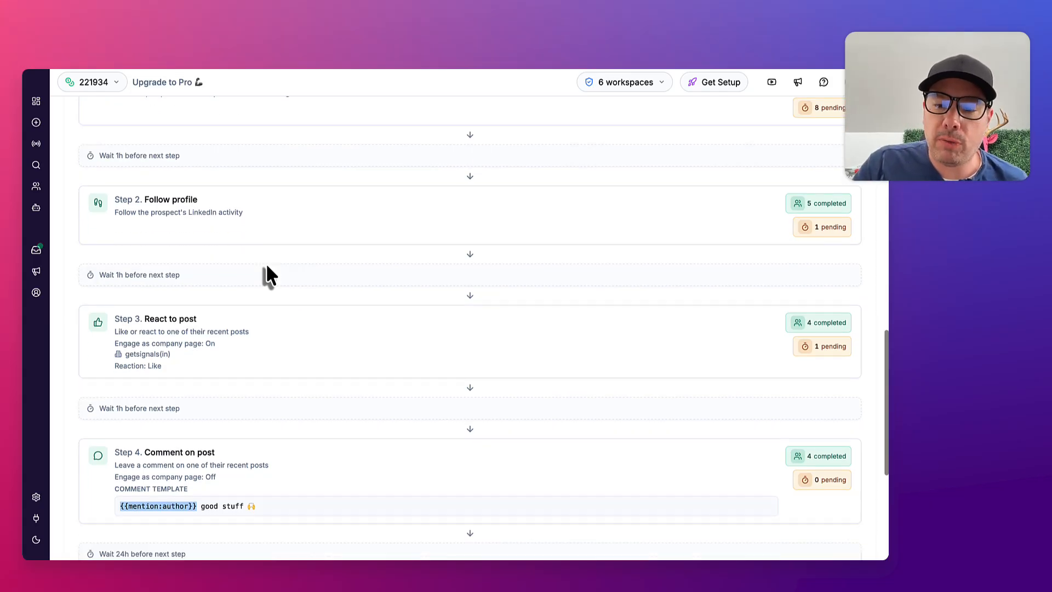
scroll(369, 373, "down", 4)
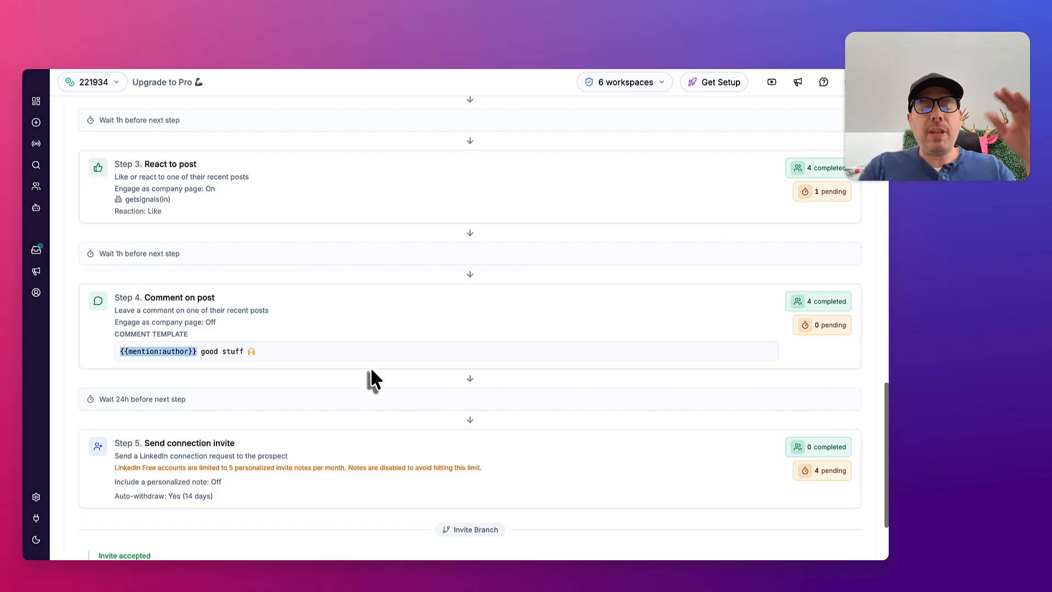
scroll(371, 376, "down", 3)
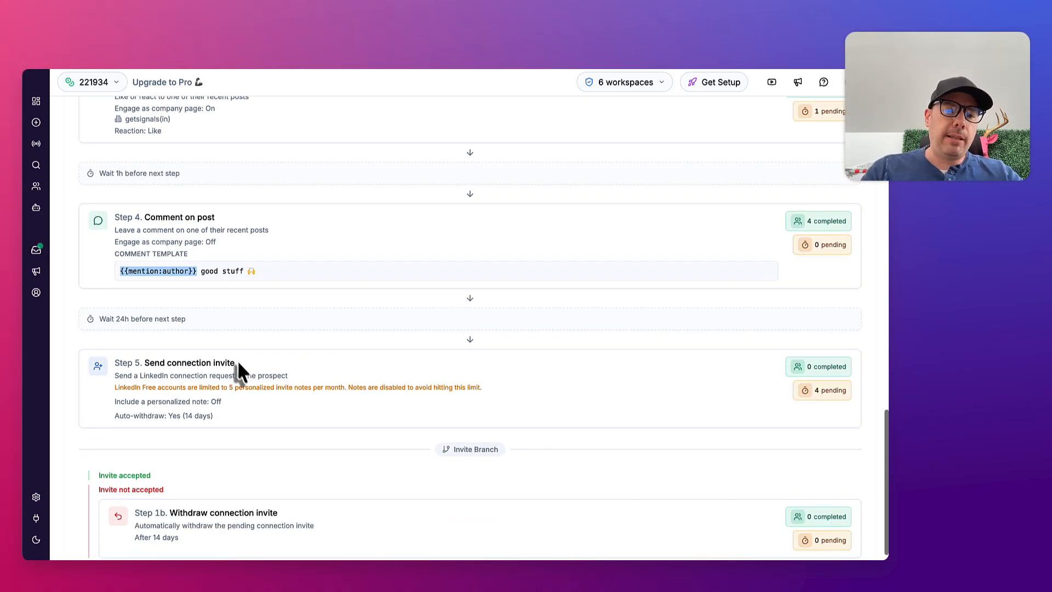
Examine the Send connection invite step and its invite branch, including the automatic withdrawal timing and the accepted path
mouse_move(237, 365)
left_mouse_down()
mouse_move(157, 366)
mouse_move(252, 368)
left_mouse_up()
left_click(155, 366)
scroll(254, 366, "down", 1)
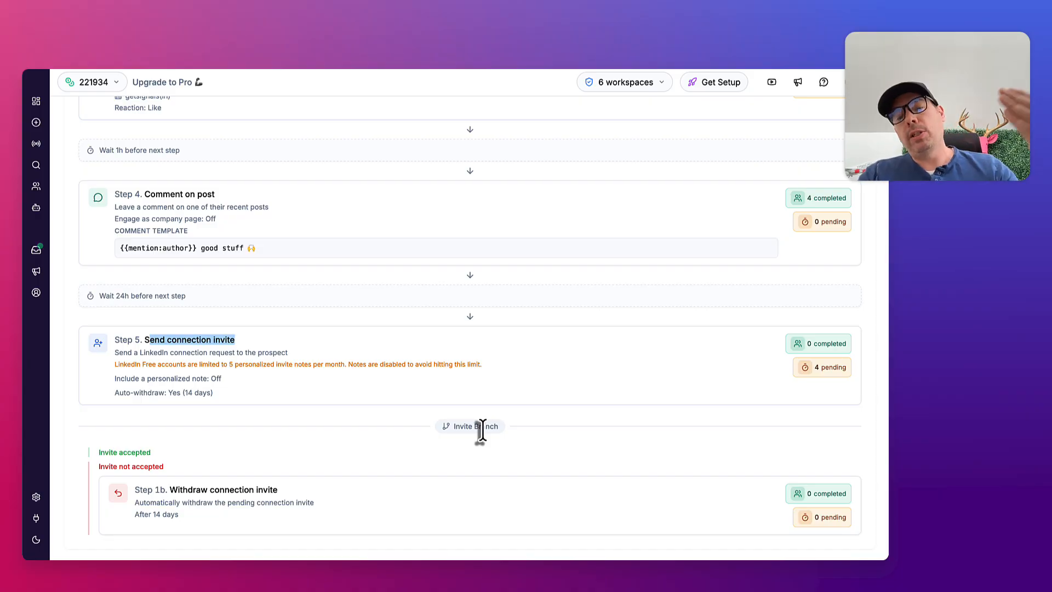
left_click_drag(190, 518, 134, 489)
left_click(187, 521)
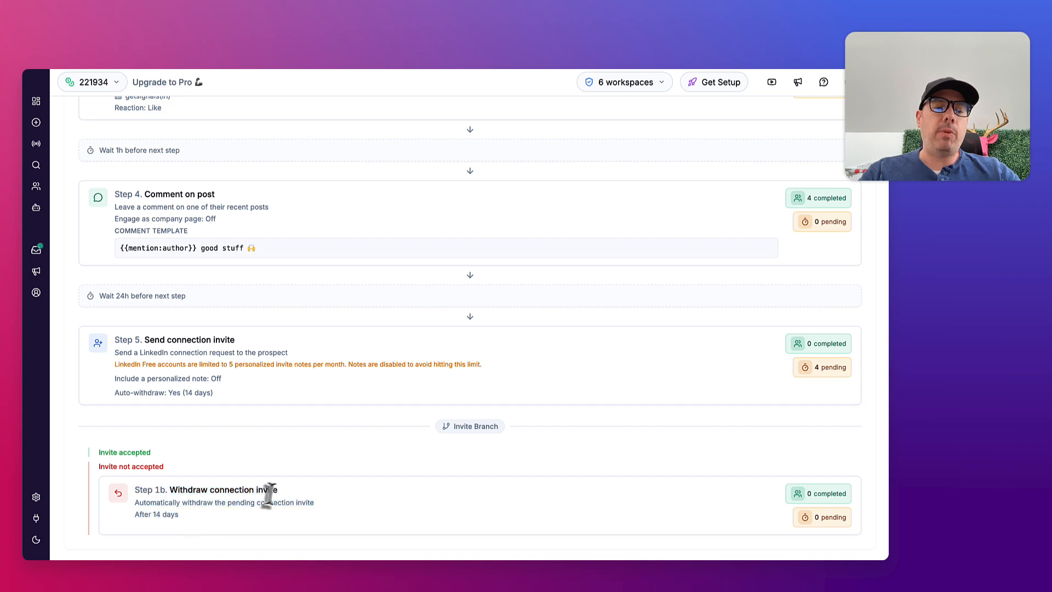
left_click_drag(283, 493, 171, 493)
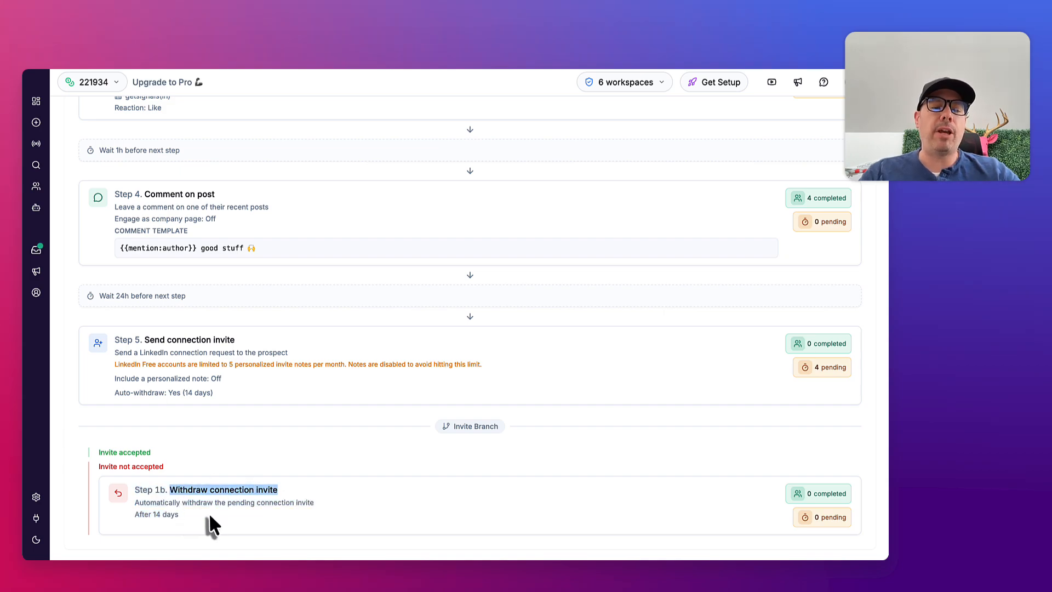
left_click_drag(201, 523, 134, 514)
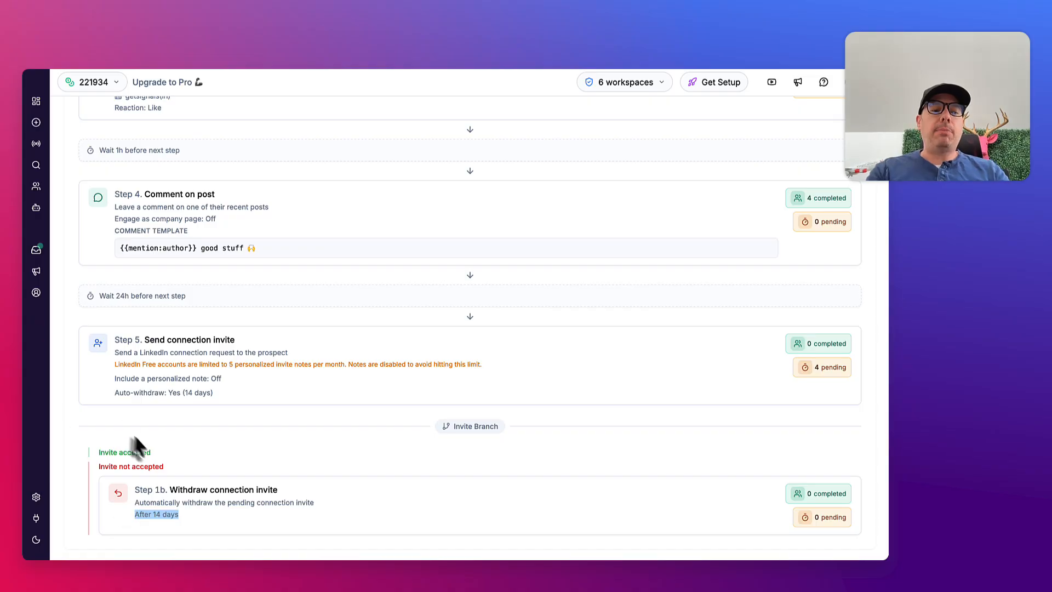
left_click(166, 450)
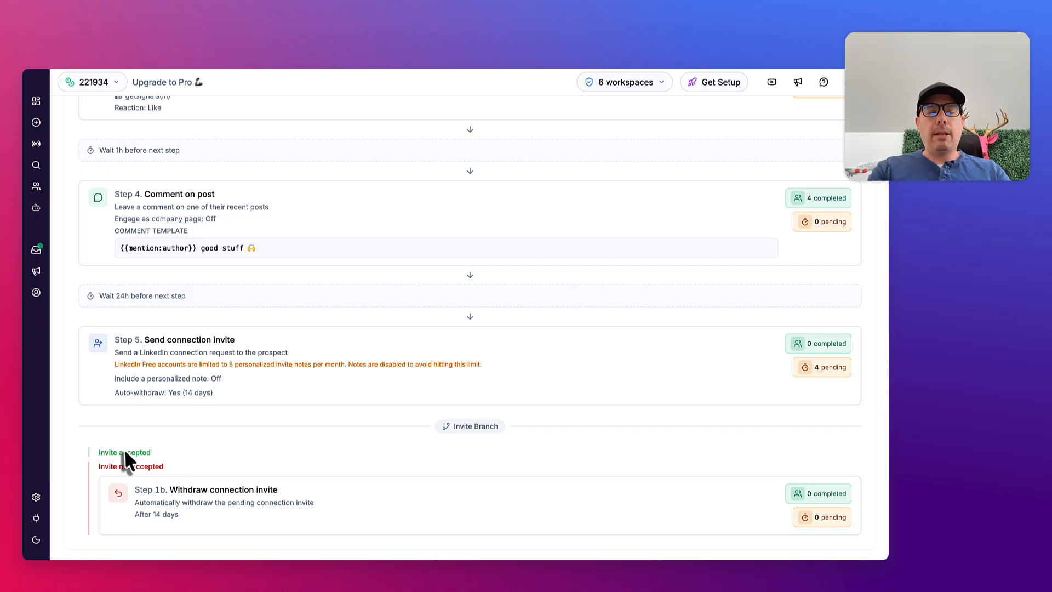
double_click(124, 450)
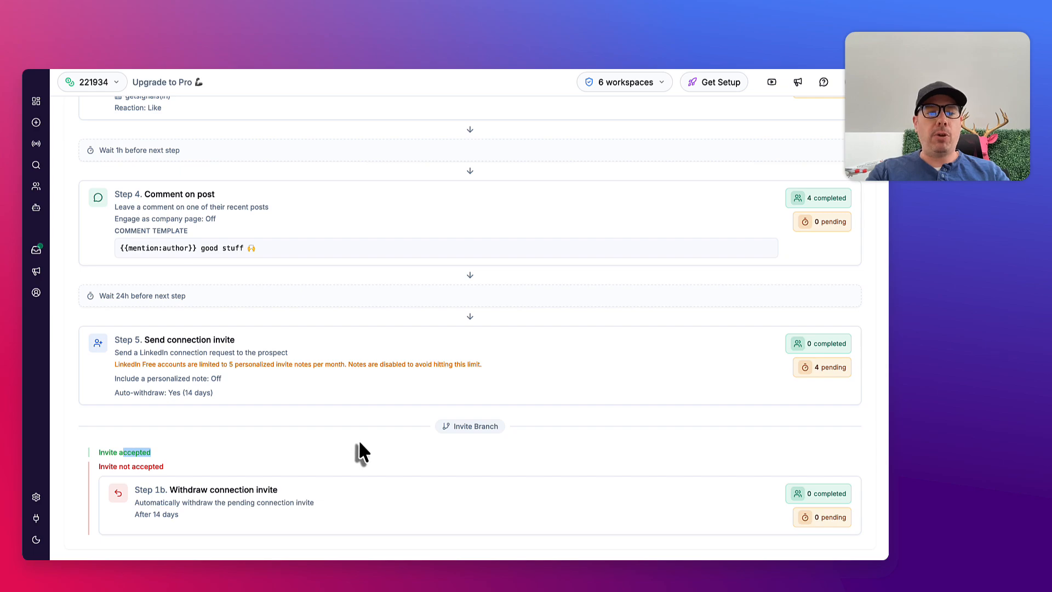
Open the Cold EM campaign's list of targets and review each lead's status, last step and next step
scroll(361, 444, "up", 2)
scroll(360, 445, "up", 10)
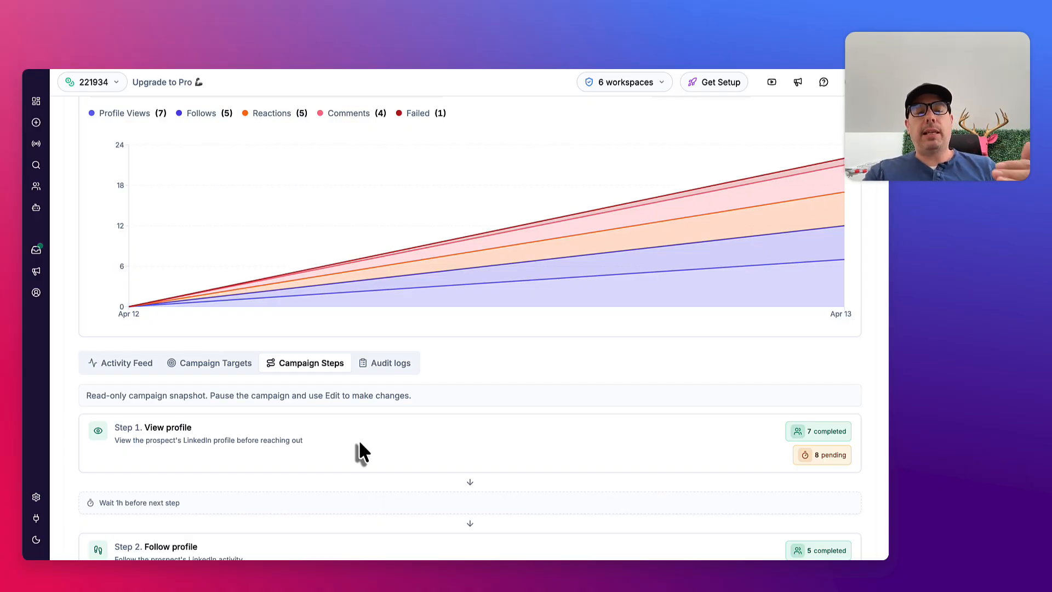
scroll(358, 439, "up", 5)
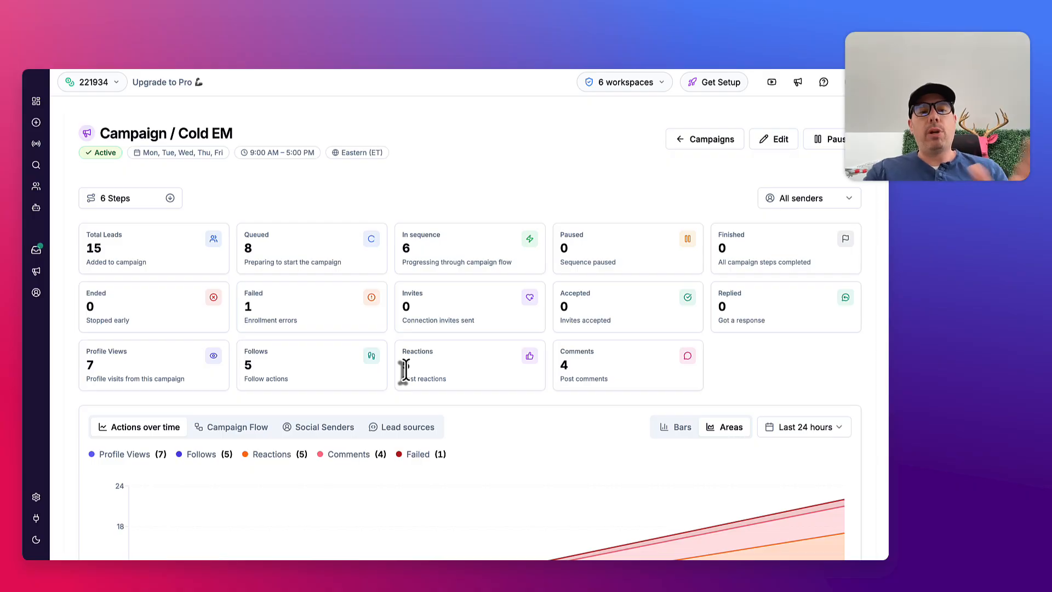
scroll(406, 369, "down", 5)
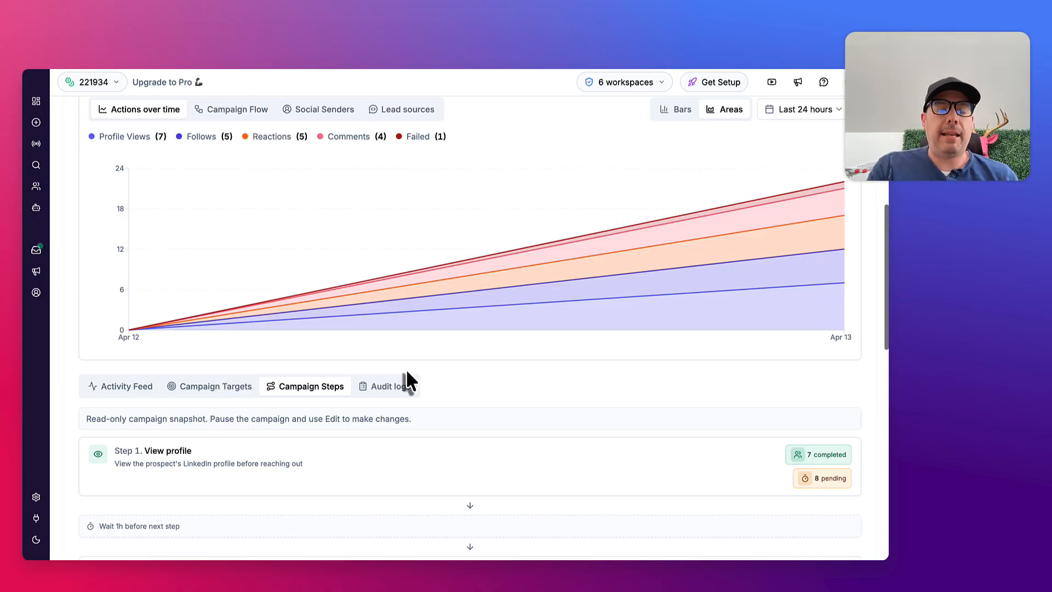
left_click(210, 393)
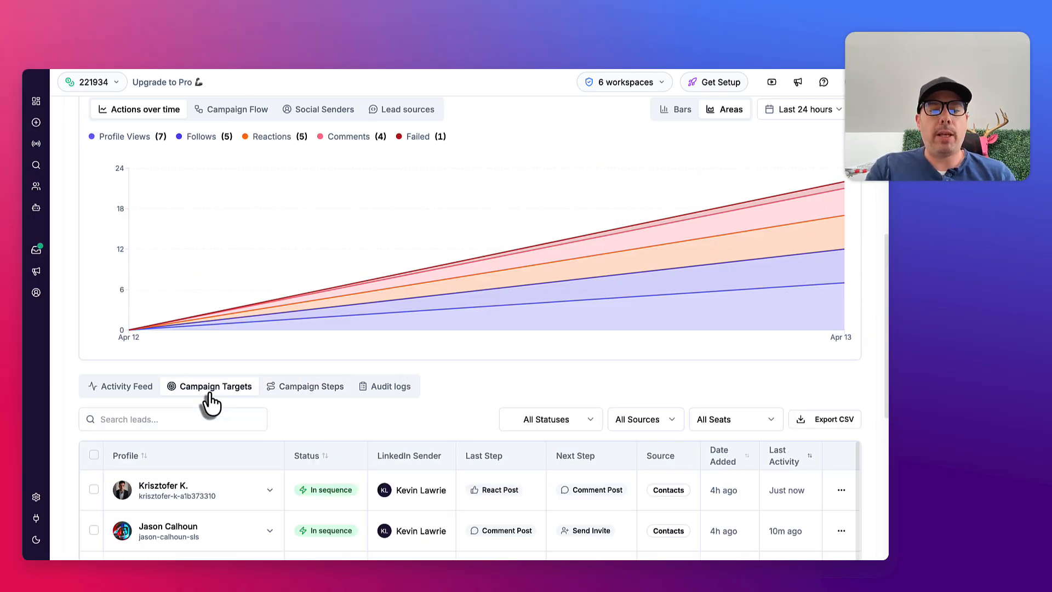
scroll(210, 402, "down", 1)
scroll(210, 403, "down", 1)
scroll(207, 400, "up", 1)
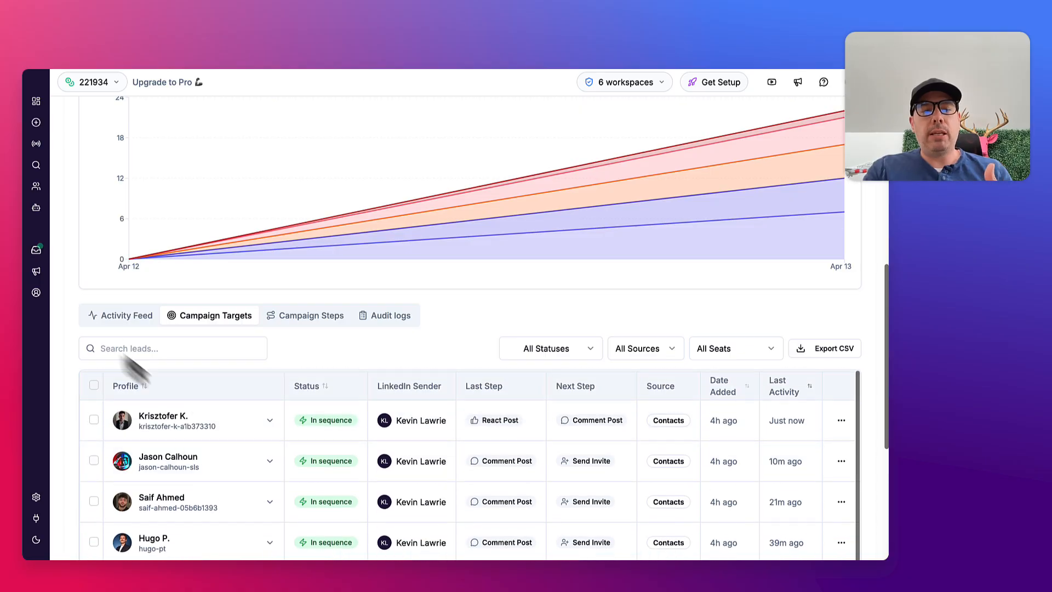
scroll(74, 339, "down", 1)
scroll(73, 340, "down", 3)
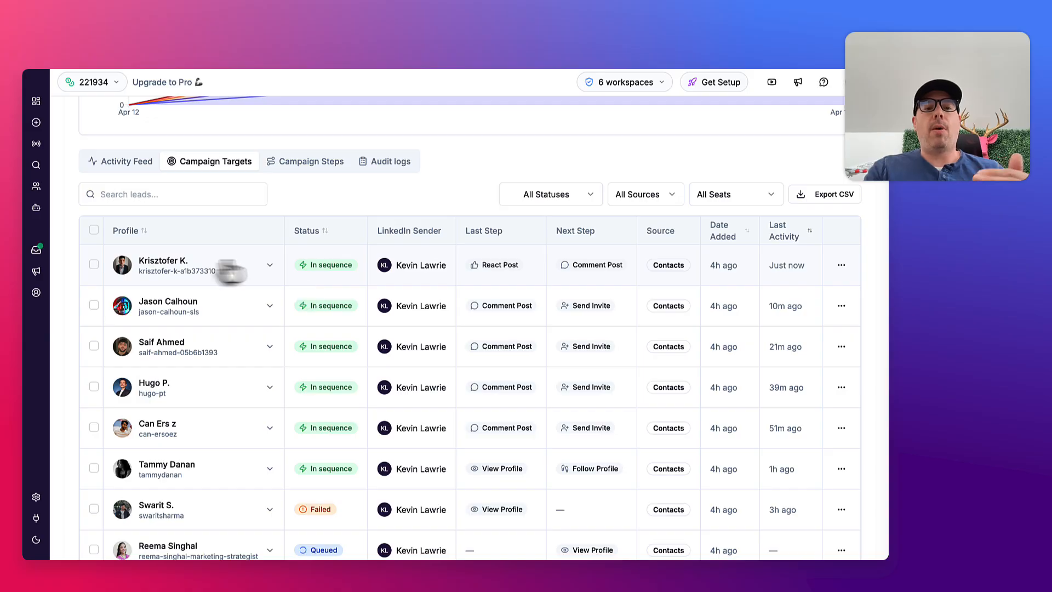
Examine the first lead's activity history, collapse it, and review the statuses of the remaining campaign targets
left_click(270, 265)
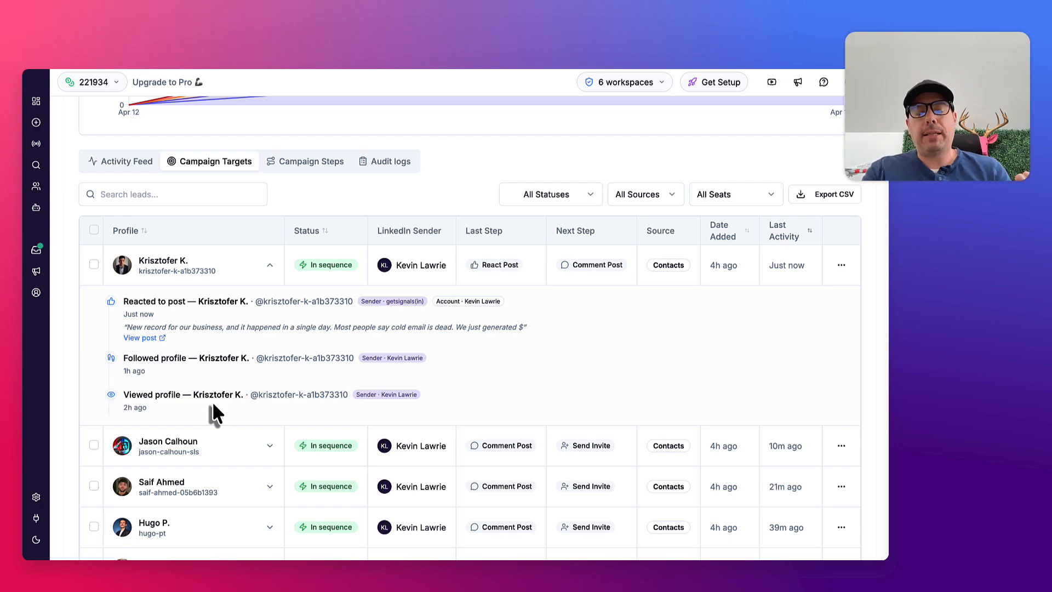
left_click(270, 269)
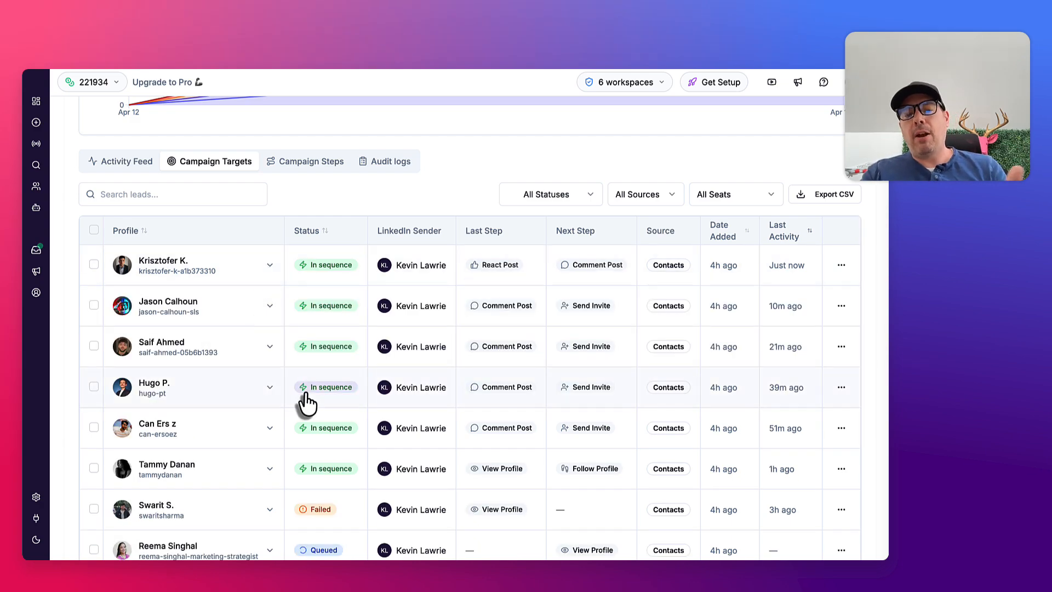
scroll(301, 401, "down", 1)
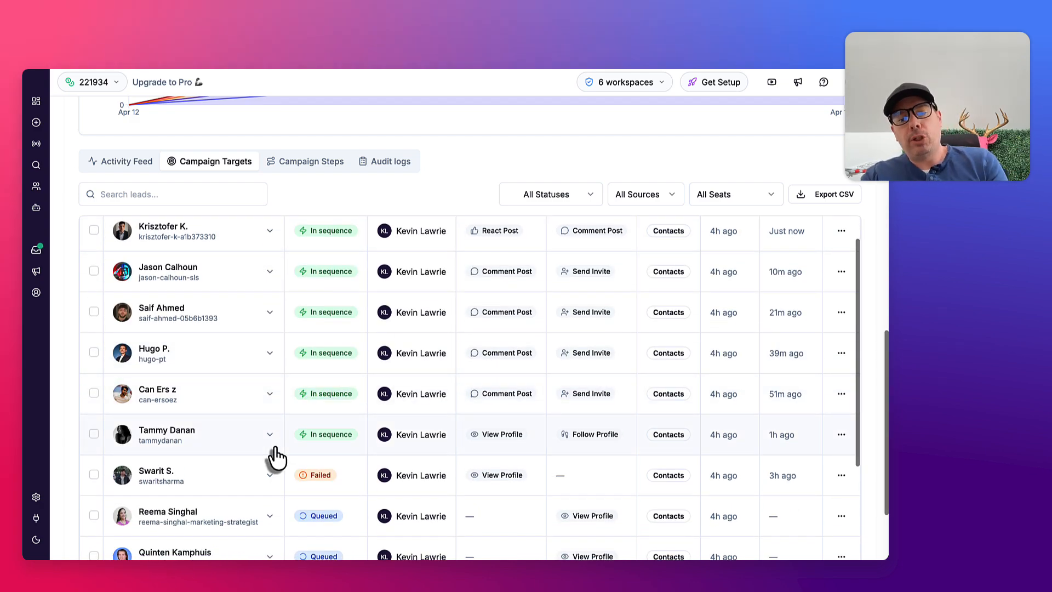
scroll(276, 457, "down", 6)
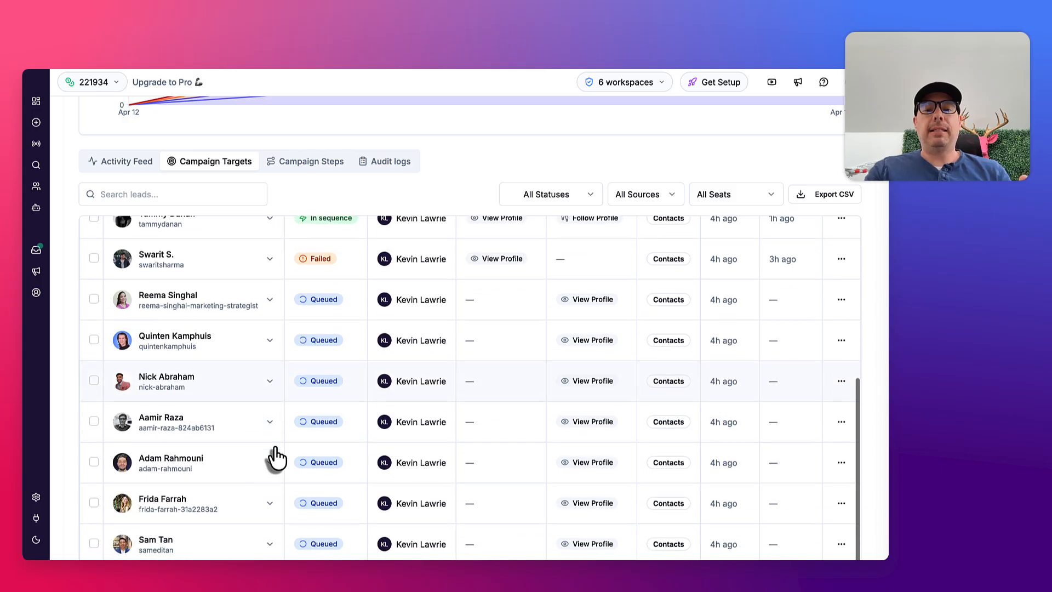
scroll(276, 456, "up", 8)
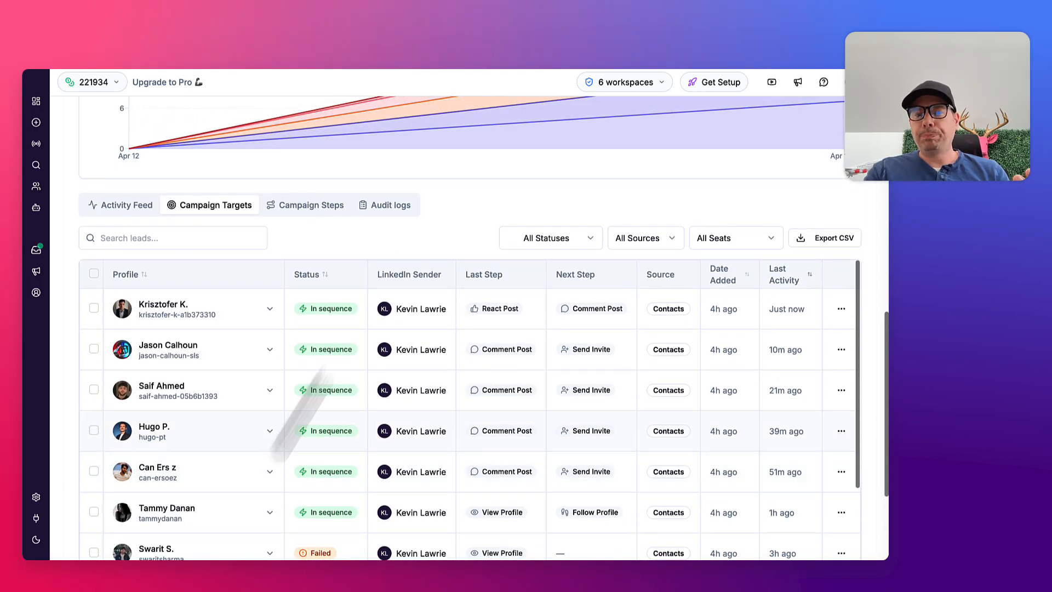
Examine the status, source and seat filter options for the campaign targets, keeping all filters unchanged
left_click(537, 244)
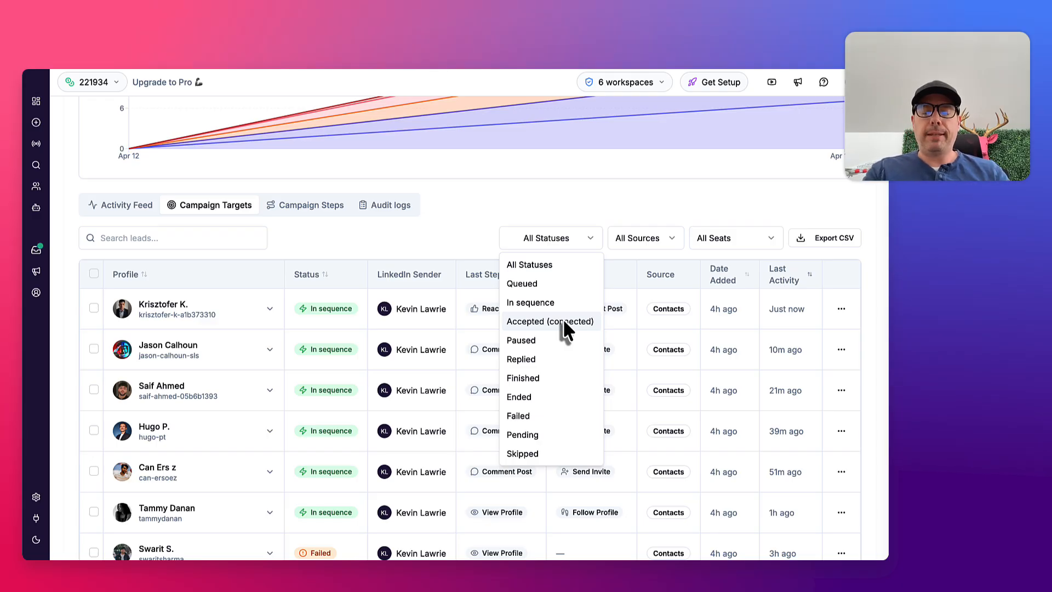
left_click(611, 194)
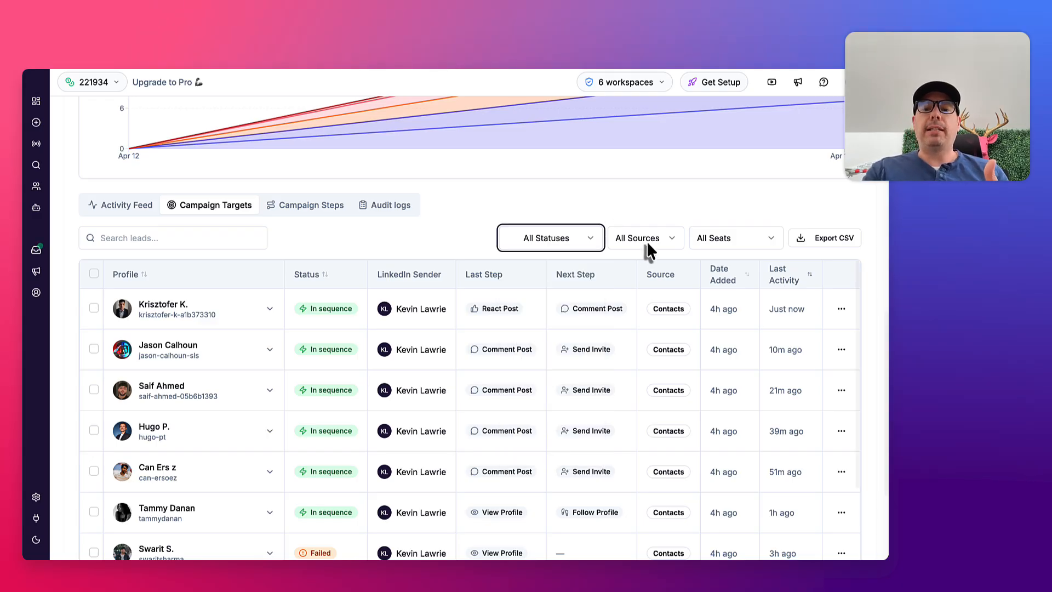
left_click(674, 233)
left_click(673, 231)
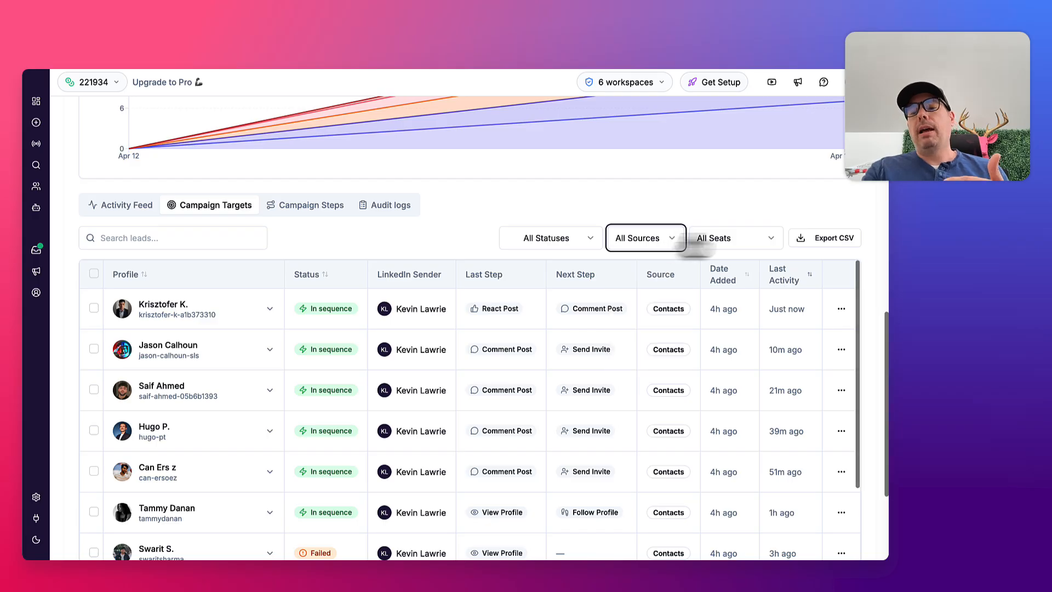
left_click(747, 241)
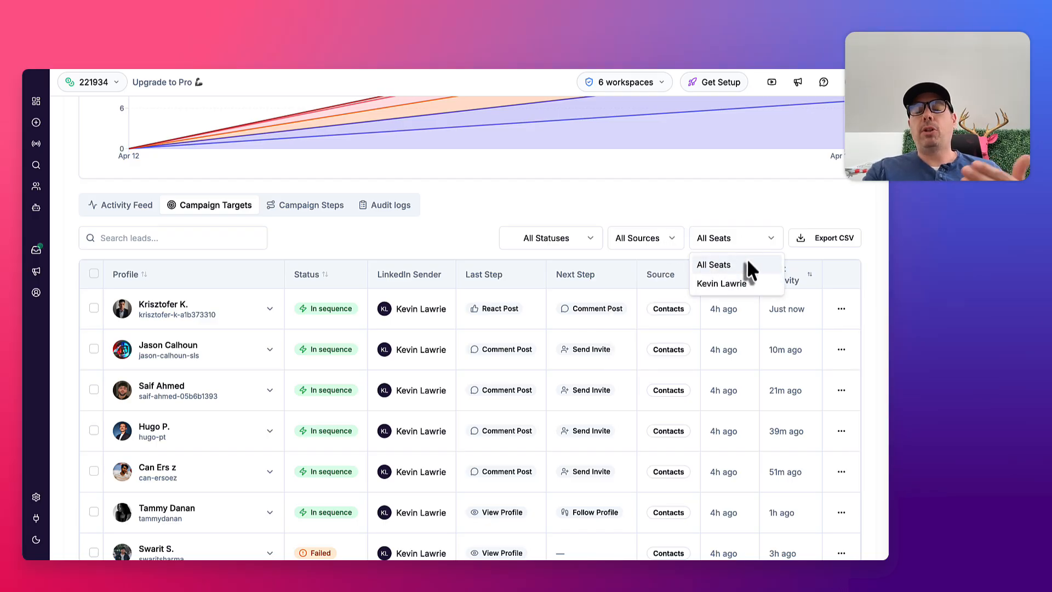
left_click(715, 197)
Show the Campaign Flow chart and examine lead progress through each step, including Comment Post
scroll(633, 201, "up", 10)
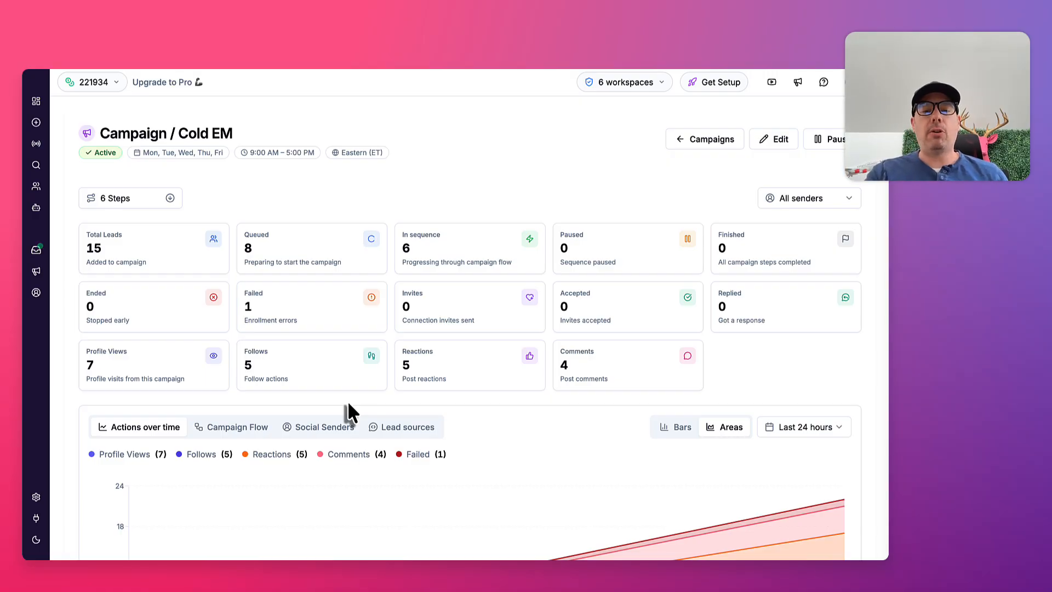
scroll(417, 257, "down", 3)
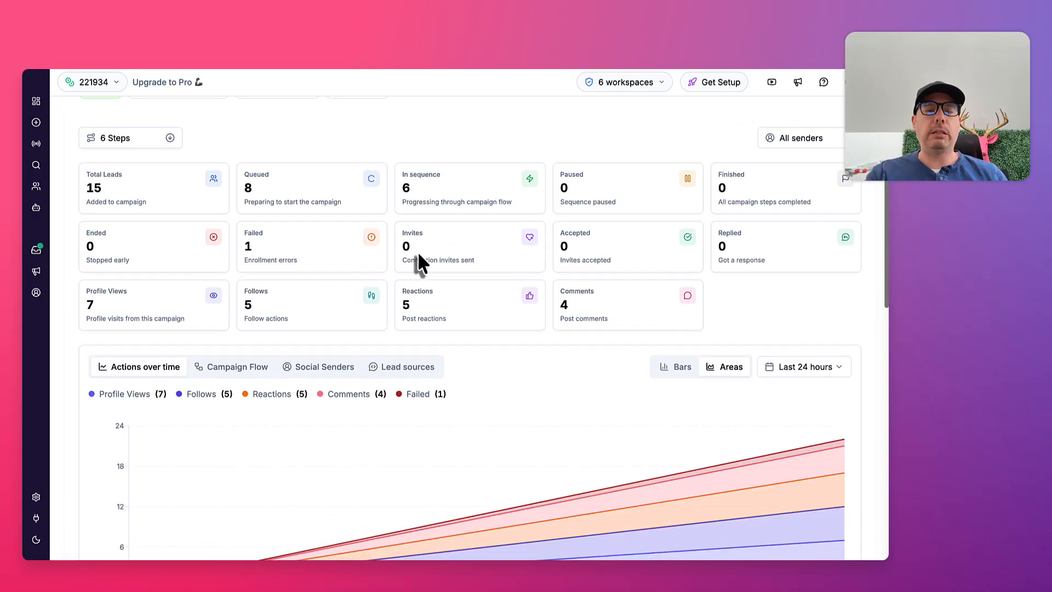
left_click(257, 265)
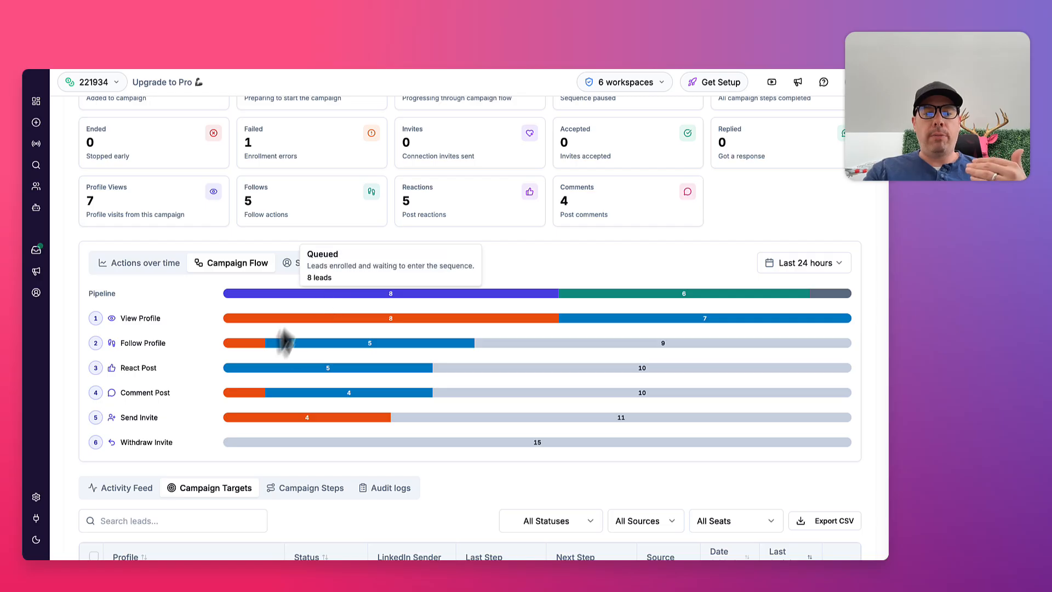
mouse_move(300, 393)
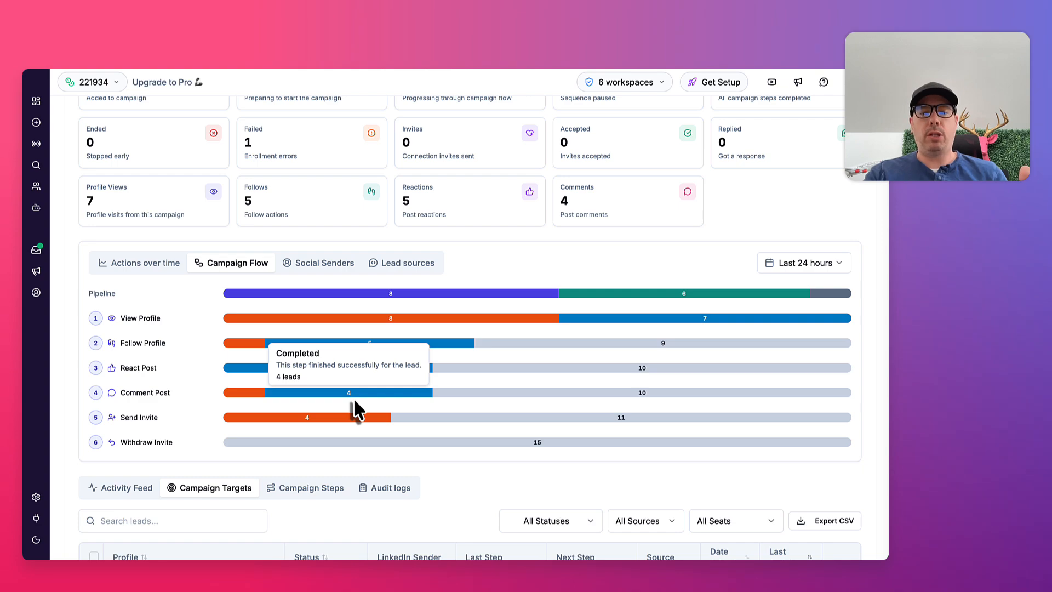
Show the Lead sources chart and examine which sources the campaign's leads came from
left_click(407, 264)
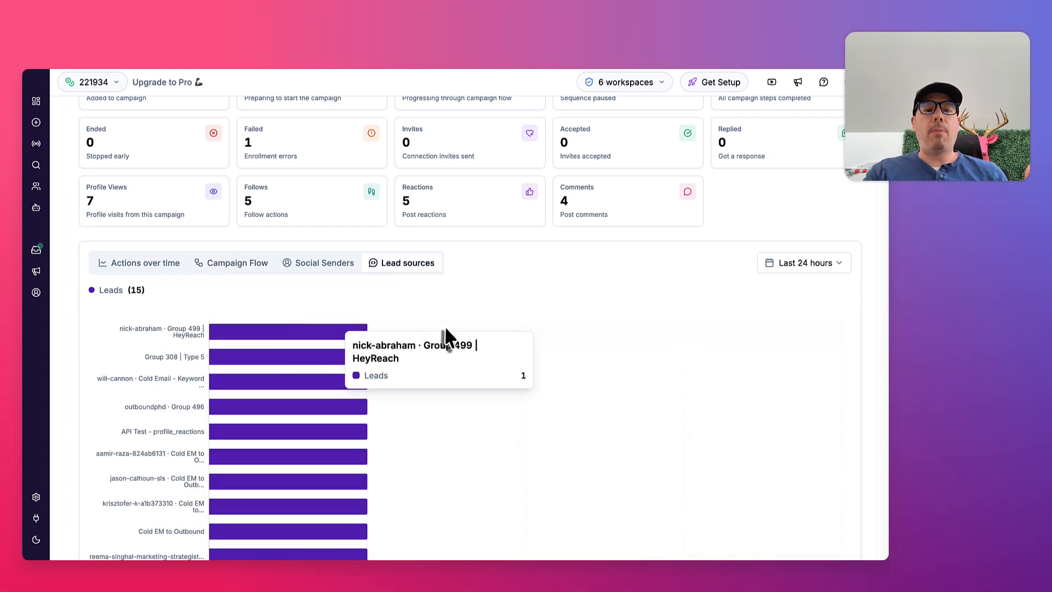
scroll(445, 329, "down", 3)
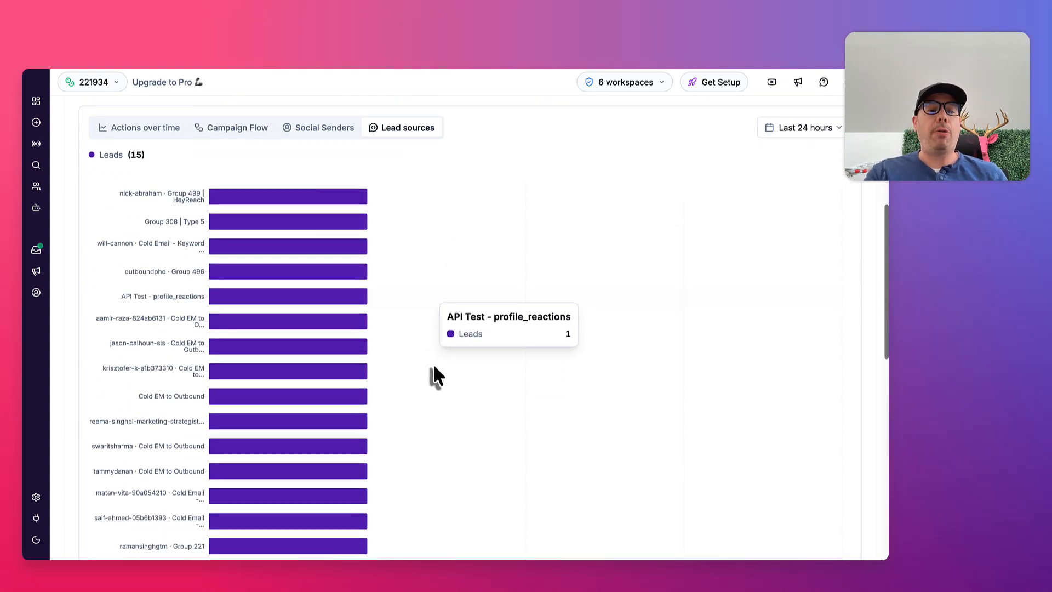
scroll(433, 373, "down", 1)
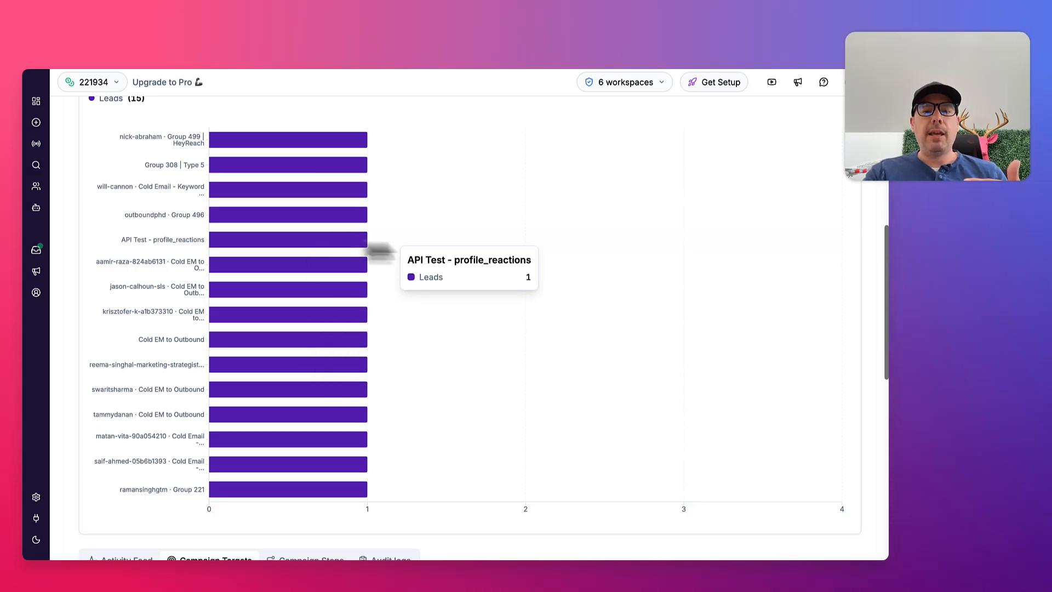
scroll(304, 239, "up", 3)
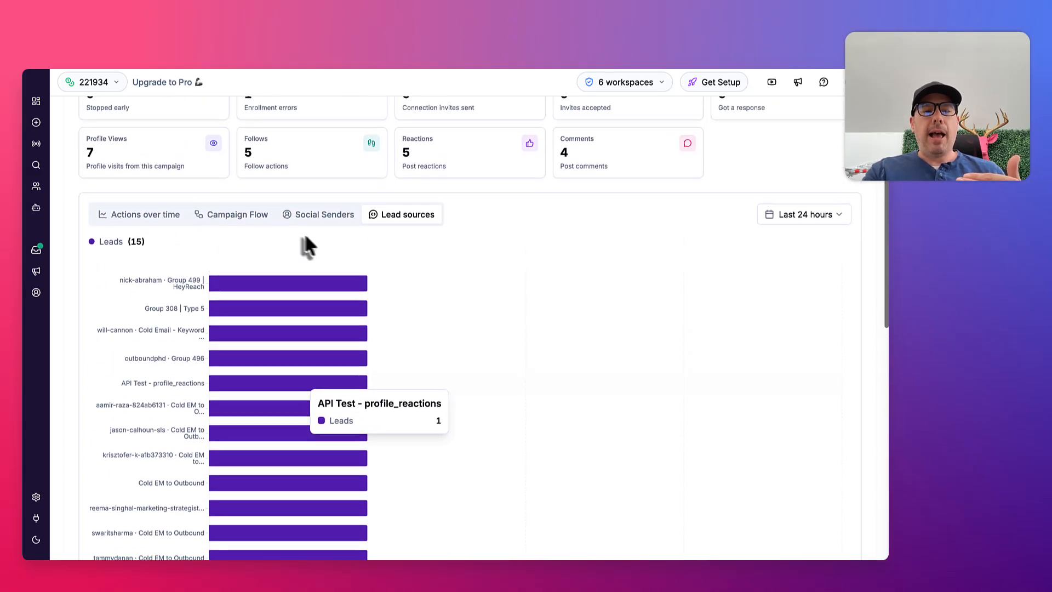
mouse_move(337, 277)
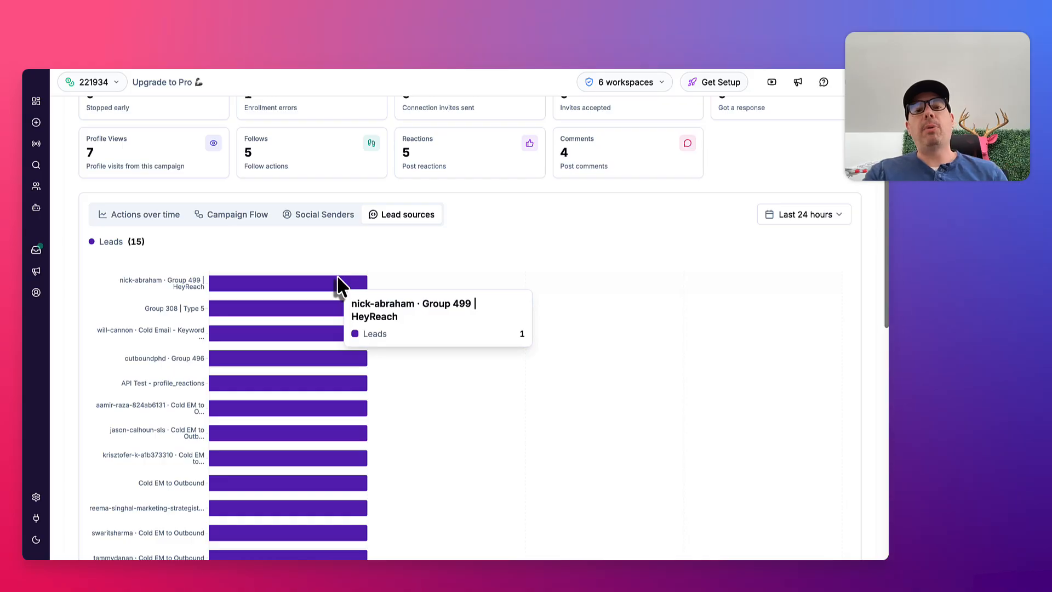
scroll(426, 268, "up", 1)
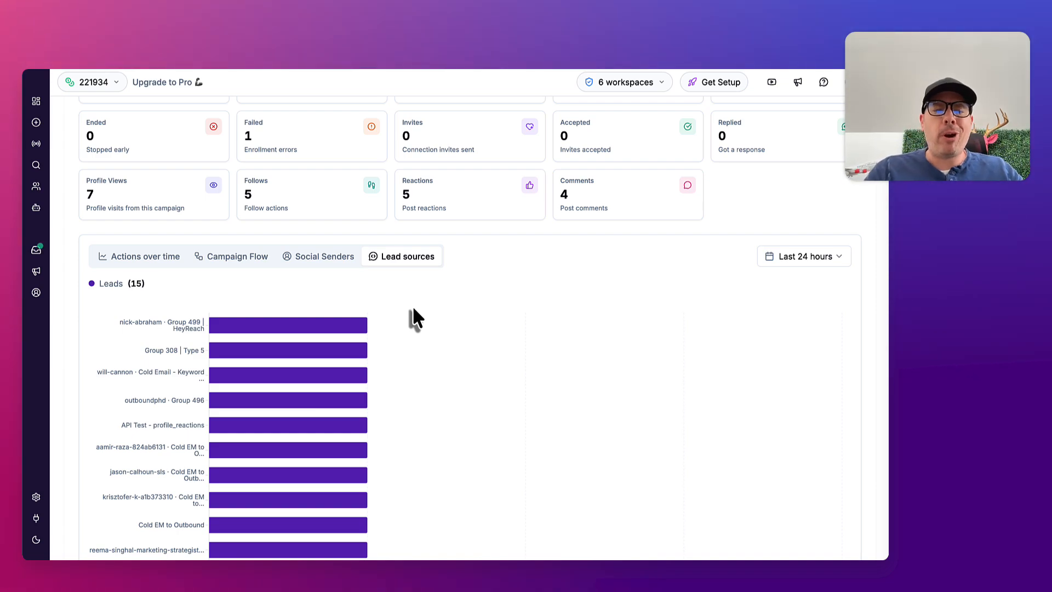
Show the Social Senders breakdown and review the sender's actions alongside the campaign's summary metrics
left_click(326, 262)
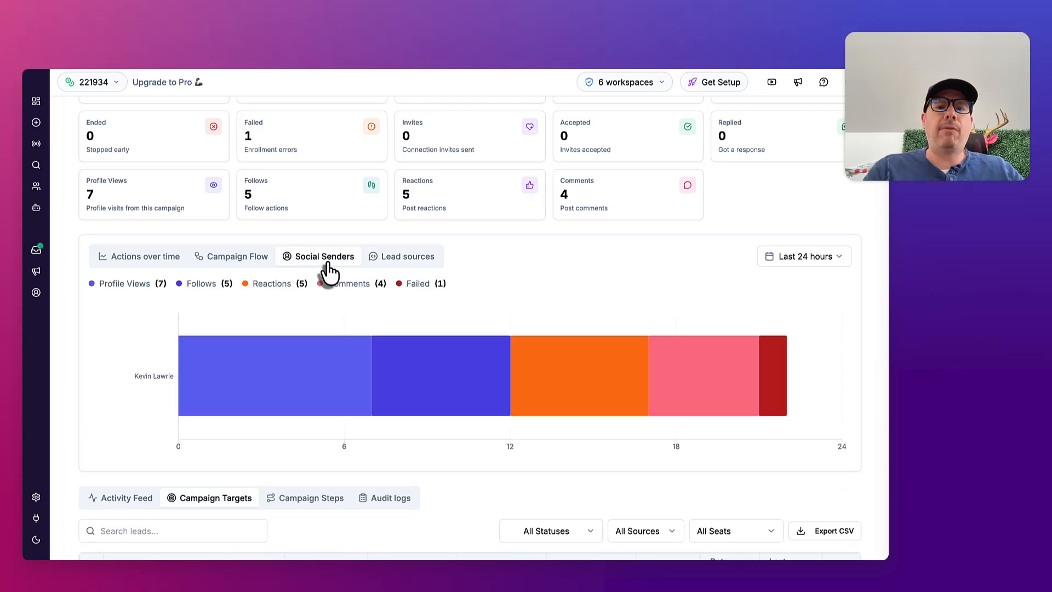
mouse_move(266, 399)
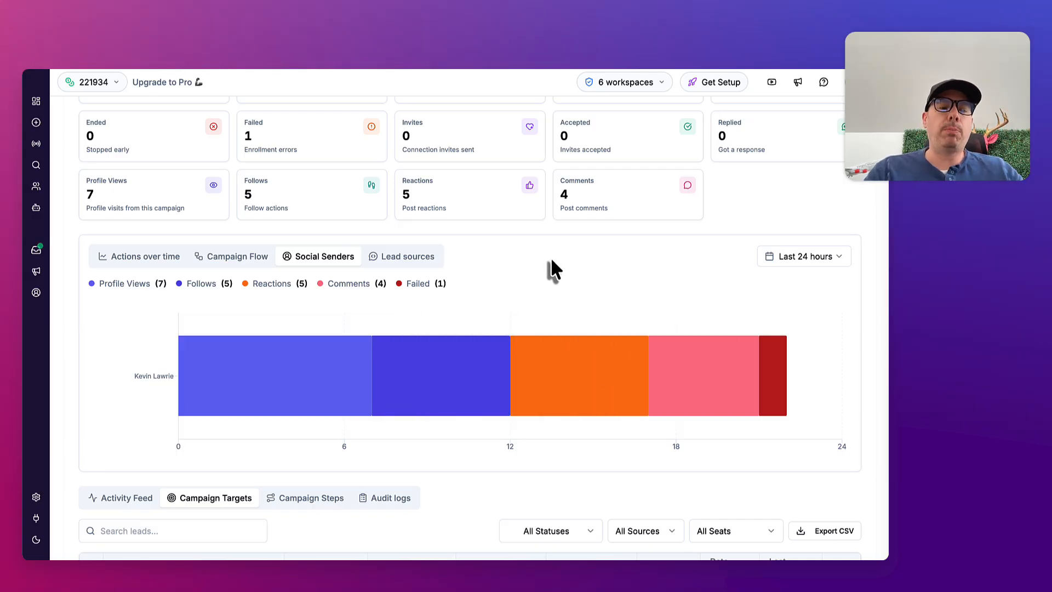
scroll(550, 261, "up", 2)
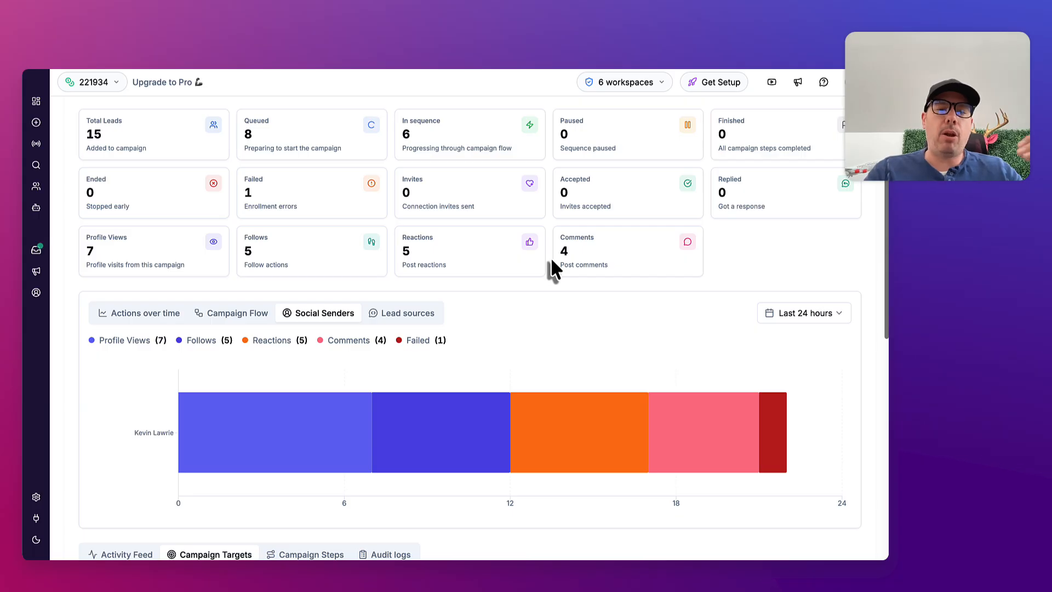
scroll(552, 261, "up", 4)
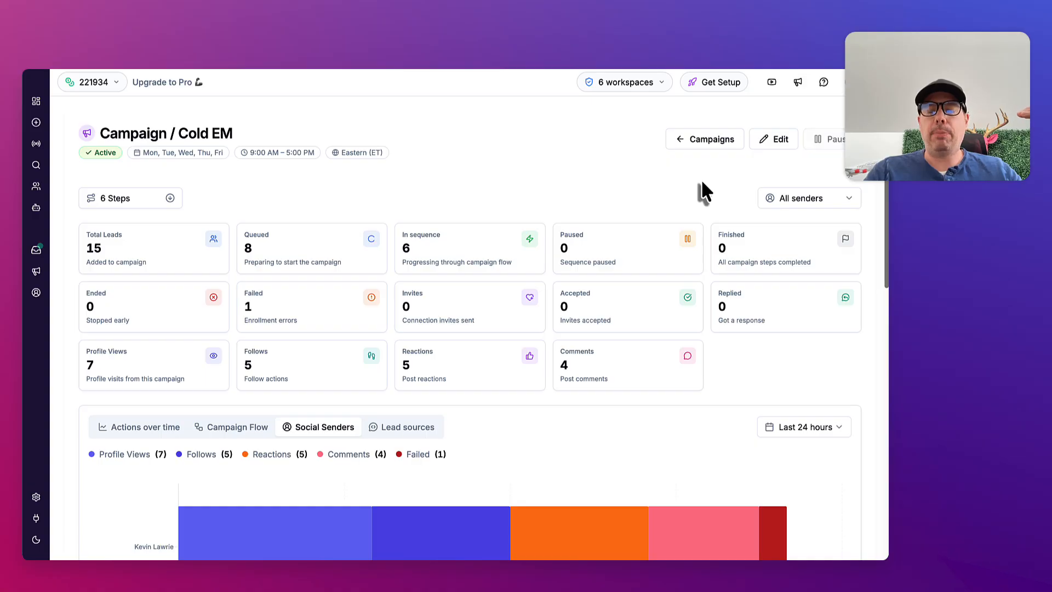
Open the Cold EM campaign for editing and examine its options for 1st degree connections and for ending on replies
left_click(765, 142)
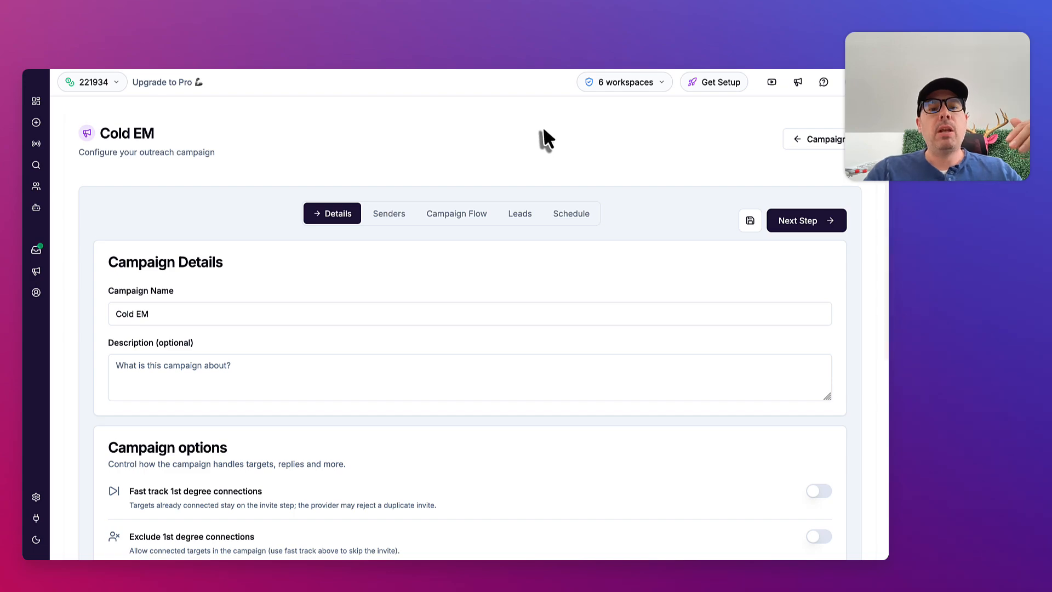
scroll(542, 130, "down", 3)
scroll(482, 354, "down", 3)
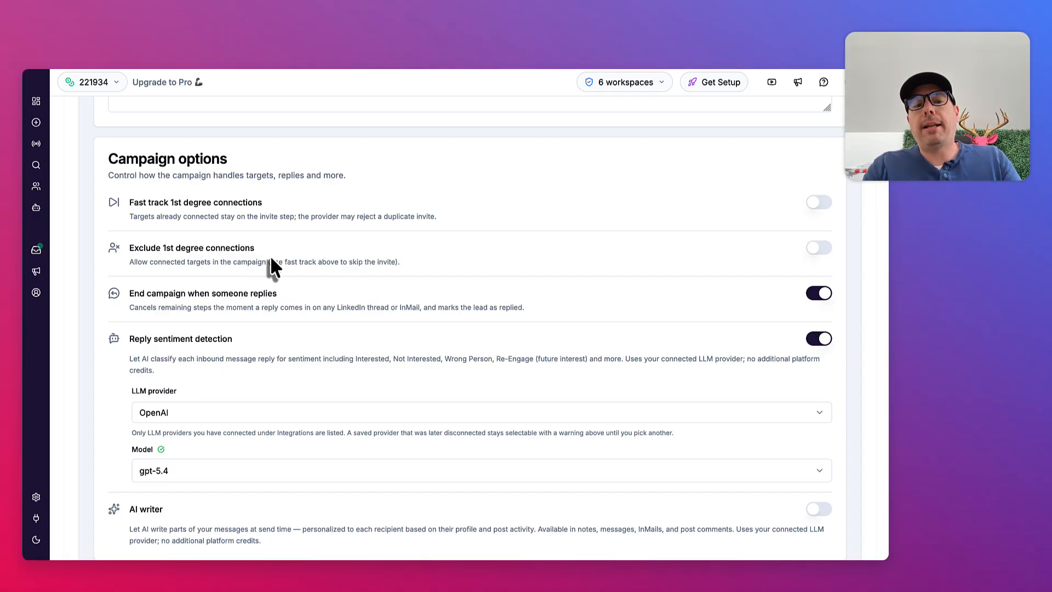
scroll(438, 294, "down", 1)
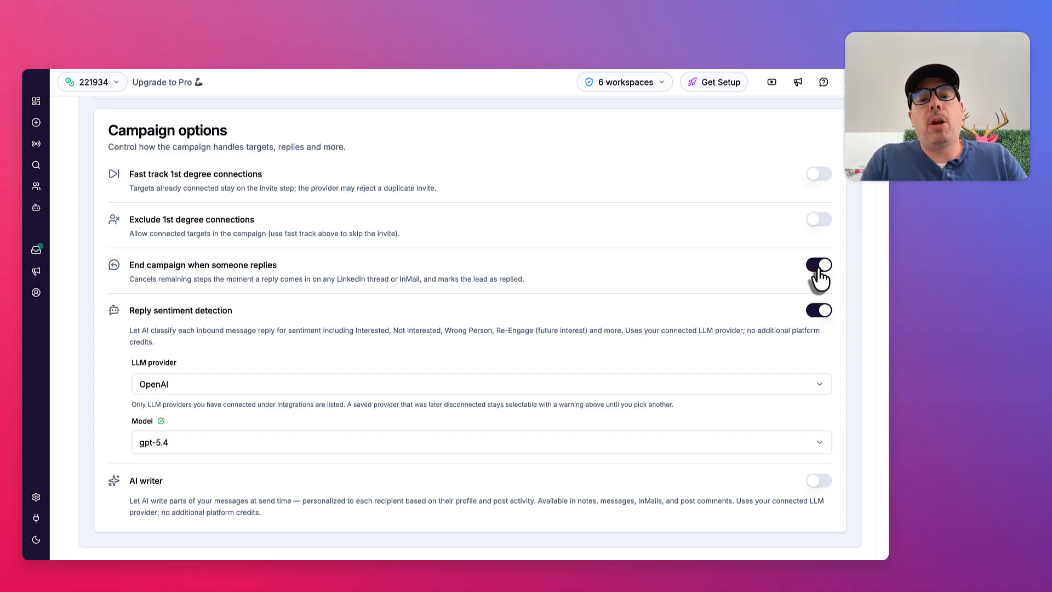
Examine the LLM providers available for reply sentiment detection, keeping OpenAI selected
scroll(565, 277, "down", 1)
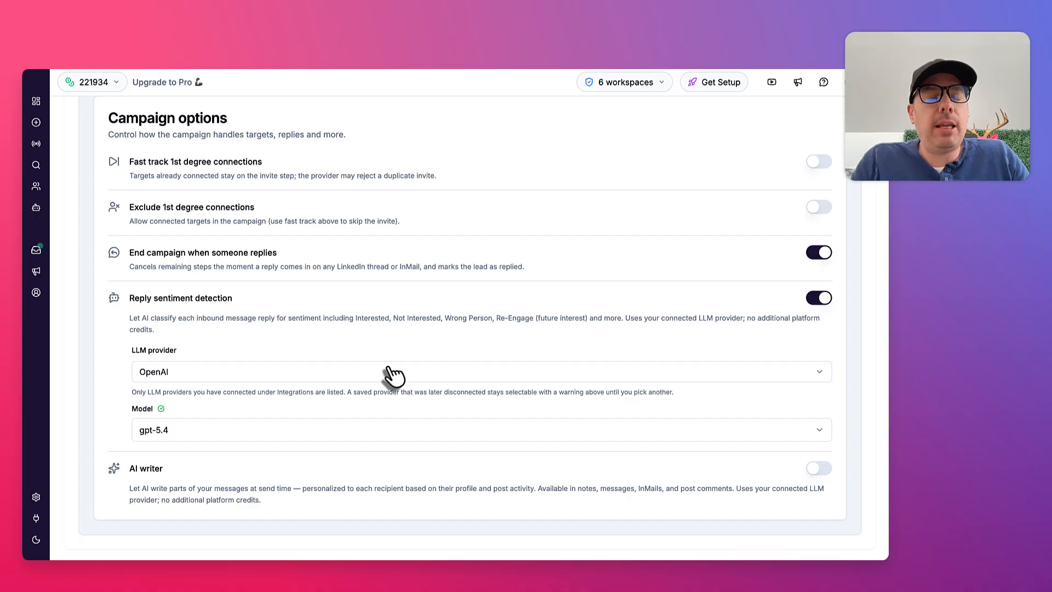
left_click(209, 363)
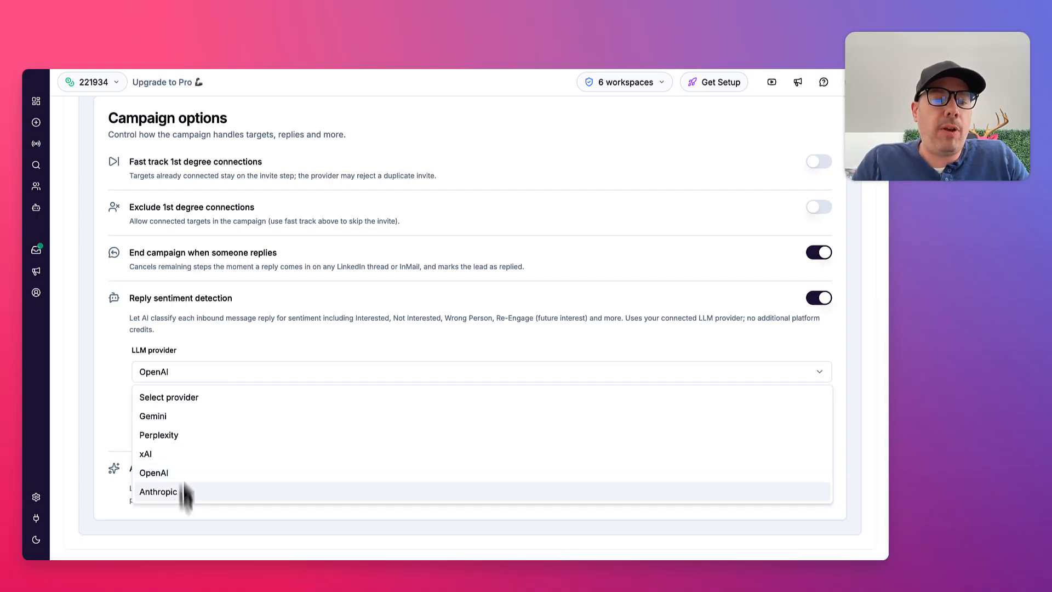
left_click(227, 331)
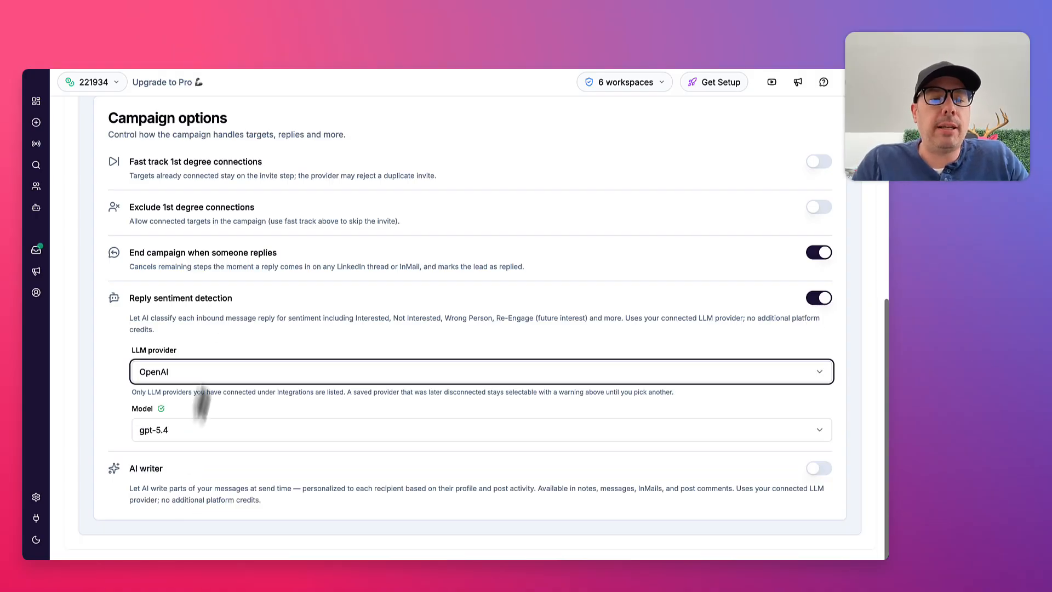
Examine the models available for reply sentiment detection, keeping gpt-5.4 selected
left_click(222, 431)
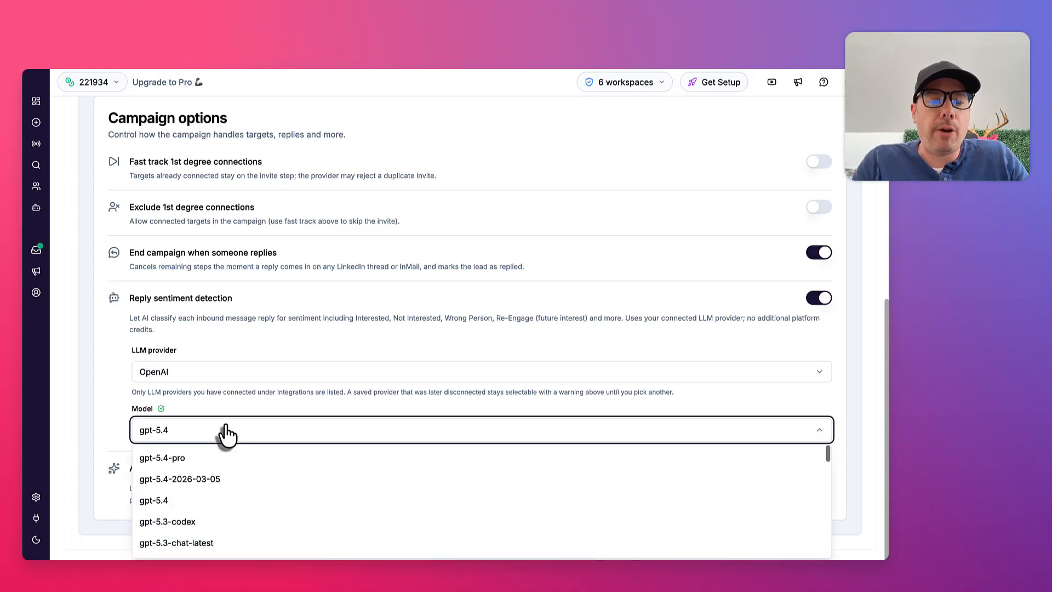
left_click(238, 357)
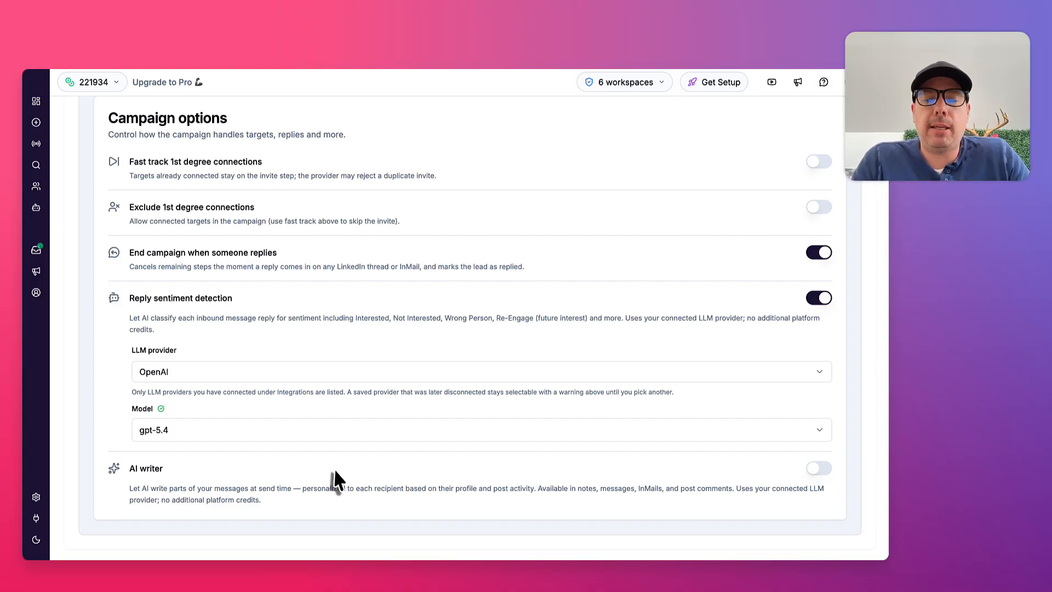
scroll(336, 471, "down", 1)
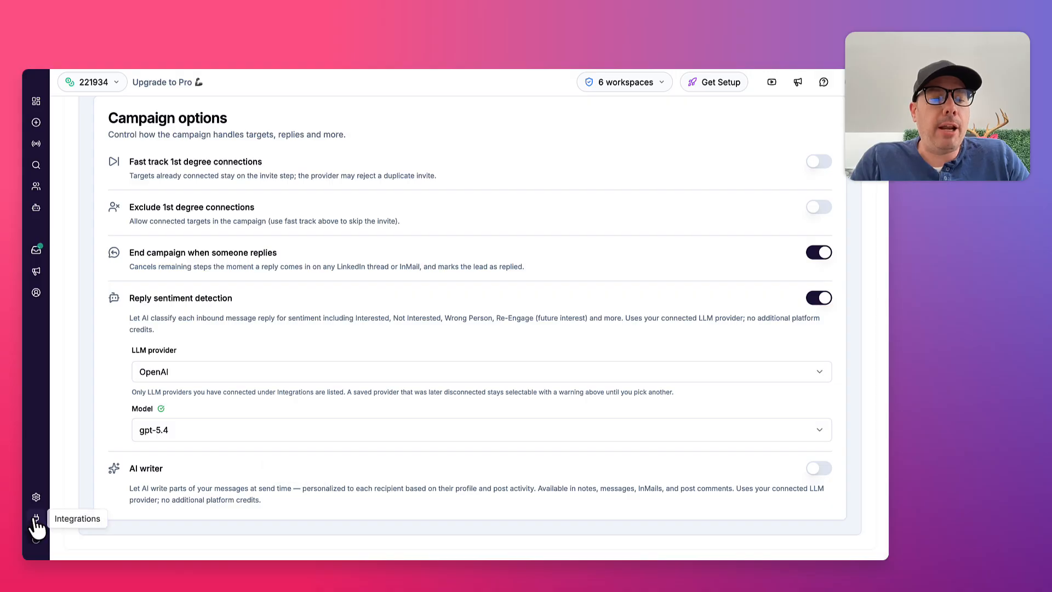
Enable the AI writer for the campaign, examine its LLM provider and model settings, and disable it again
left_click(826, 471)
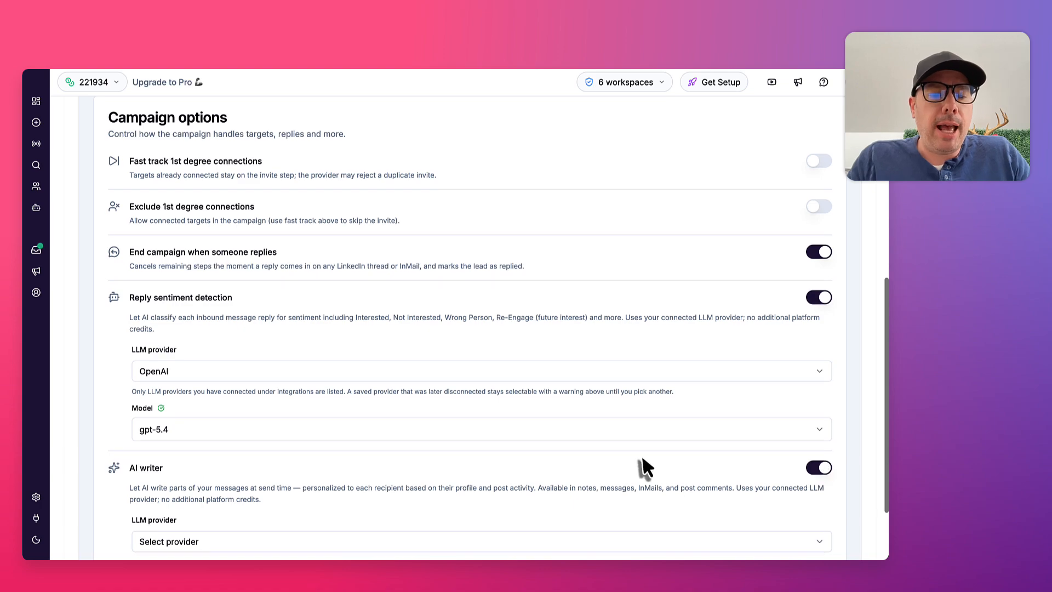
scroll(710, 468, "down", 2)
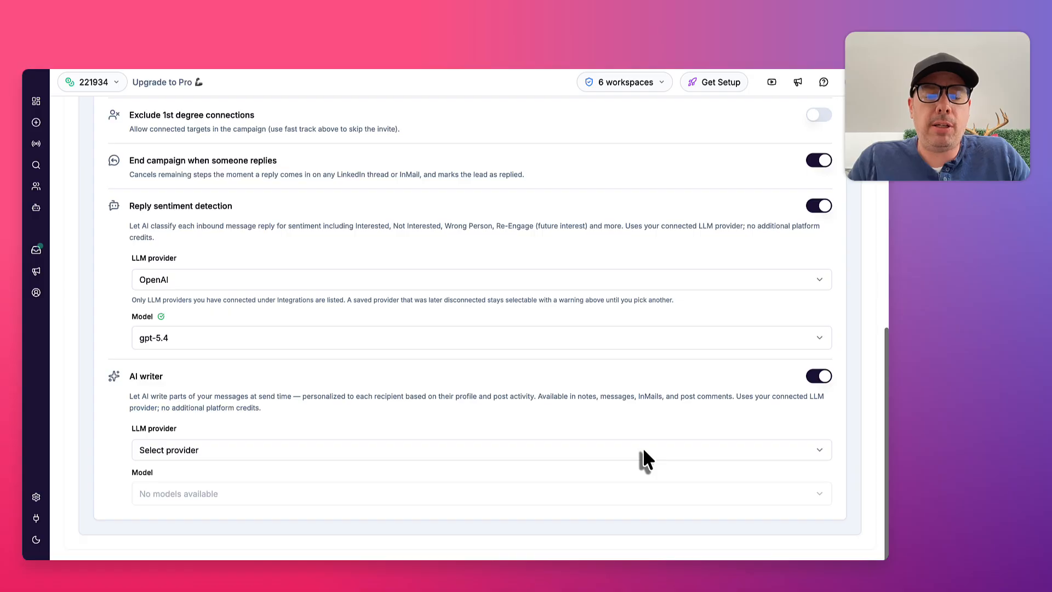
key("Tab")
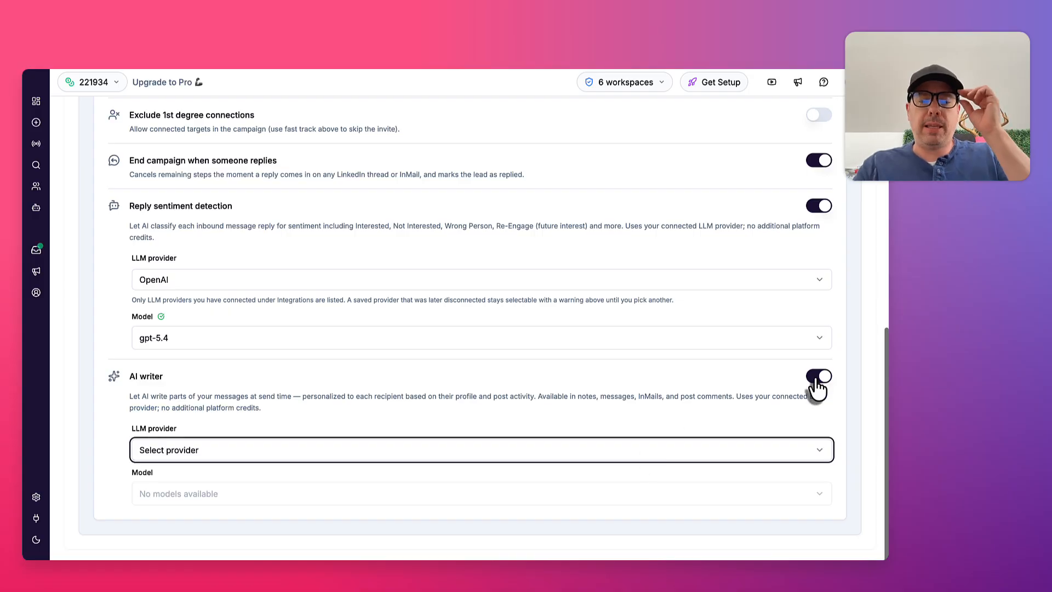
left_click(817, 381)
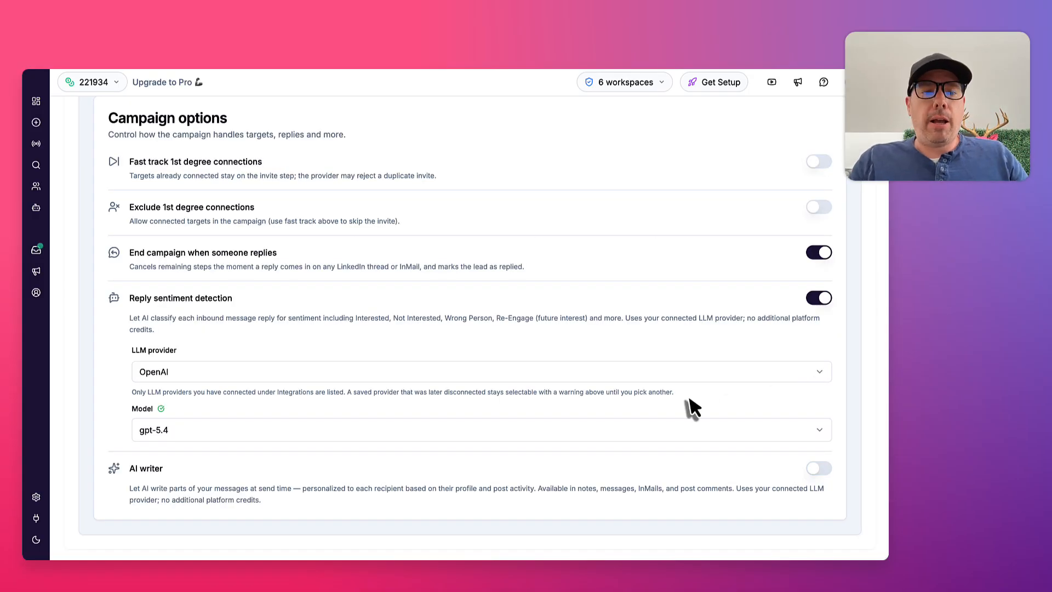
Go on to the campaign's sender assignment without discarding the pending edits, and review the assigned social account
scroll(692, 408, "up", 10)
left_click(399, 198)
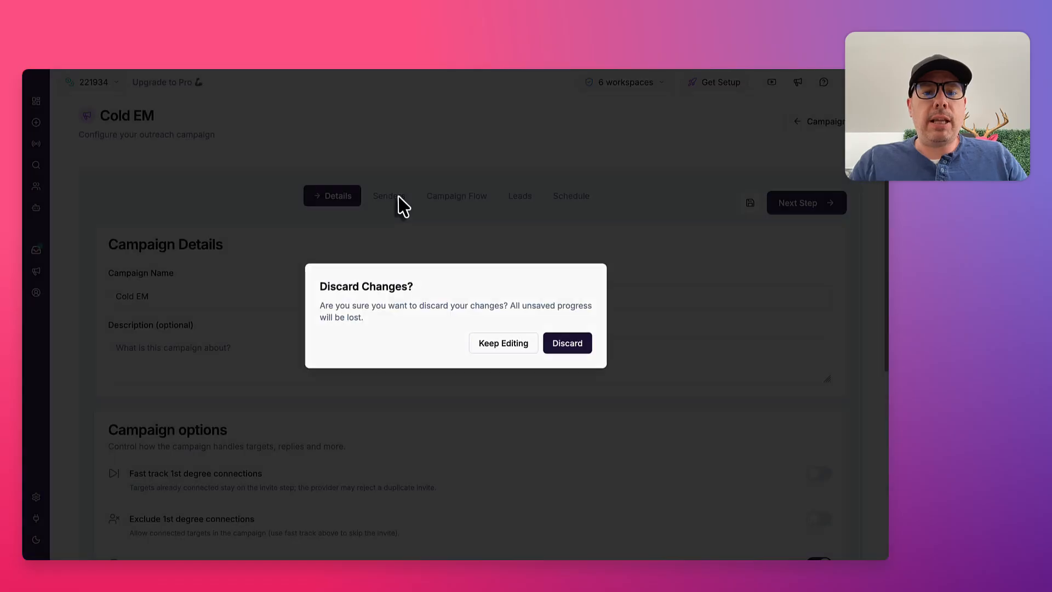
left_click(509, 344)
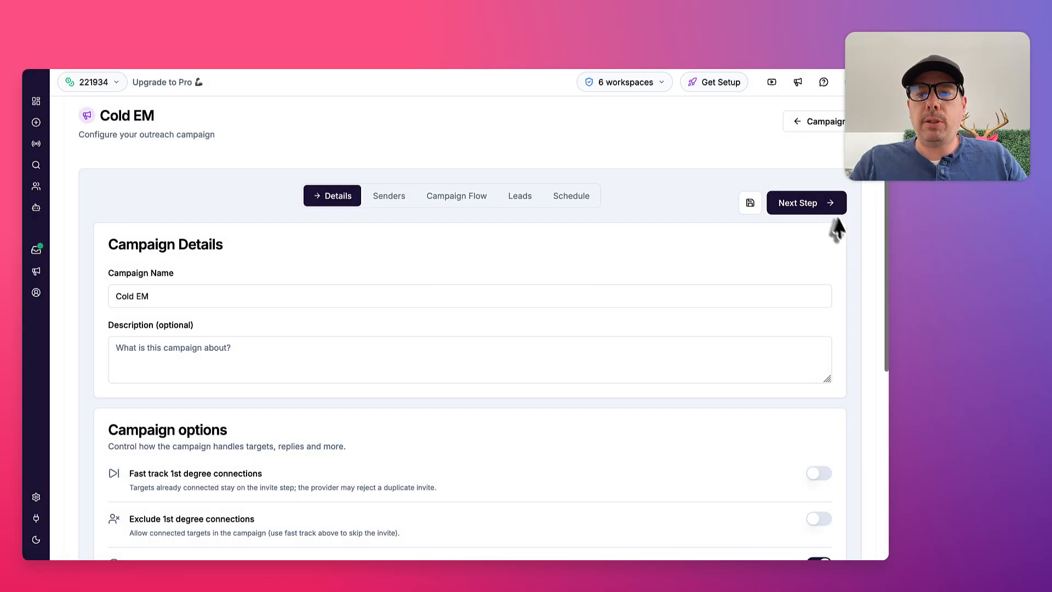
left_click(817, 211)
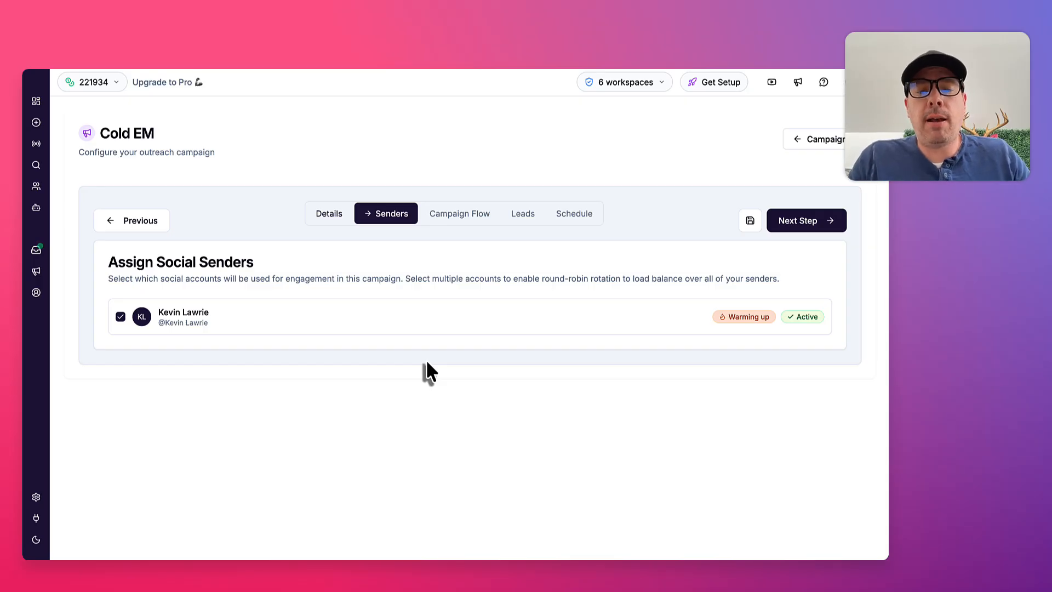
Show the campaign flow and review its View Profile, Follow Profile and React to Post steps with their wait times
left_click(470, 220)
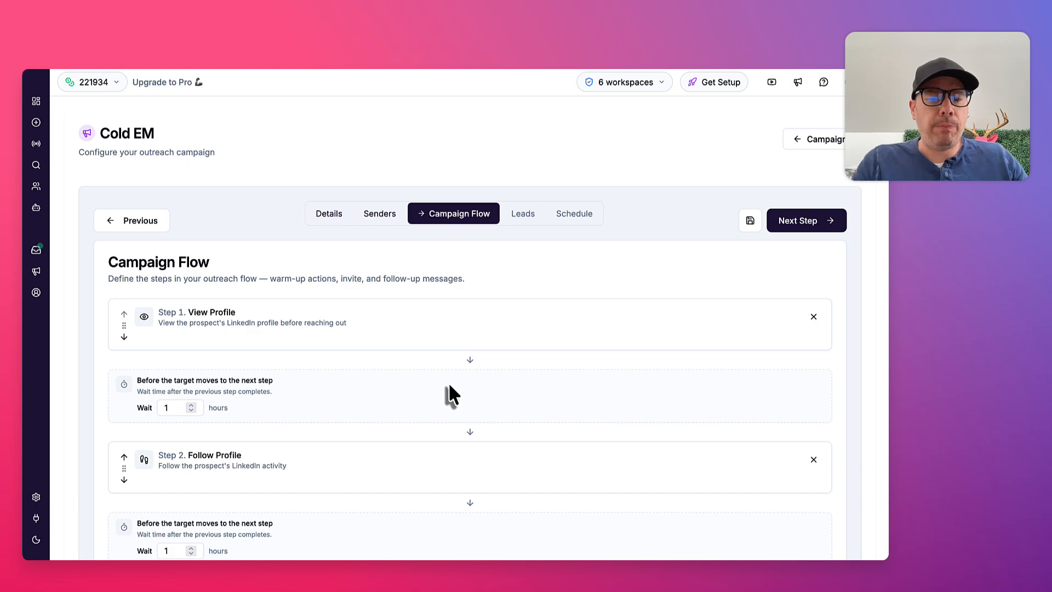
scroll(448, 384, "down", 3)
scroll(449, 383, "down", 1)
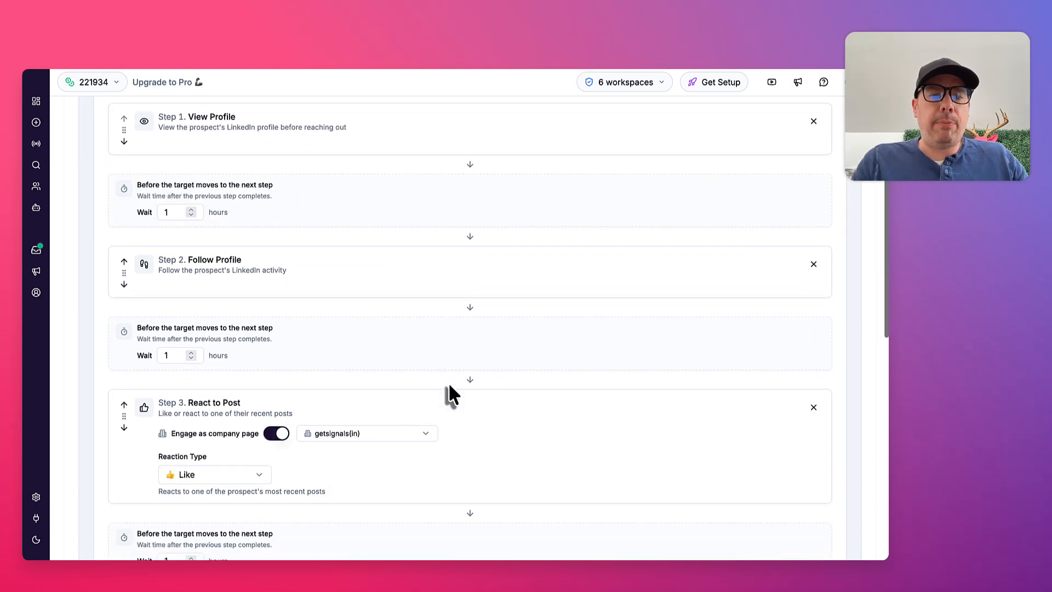
scroll(448, 383, "up", 1)
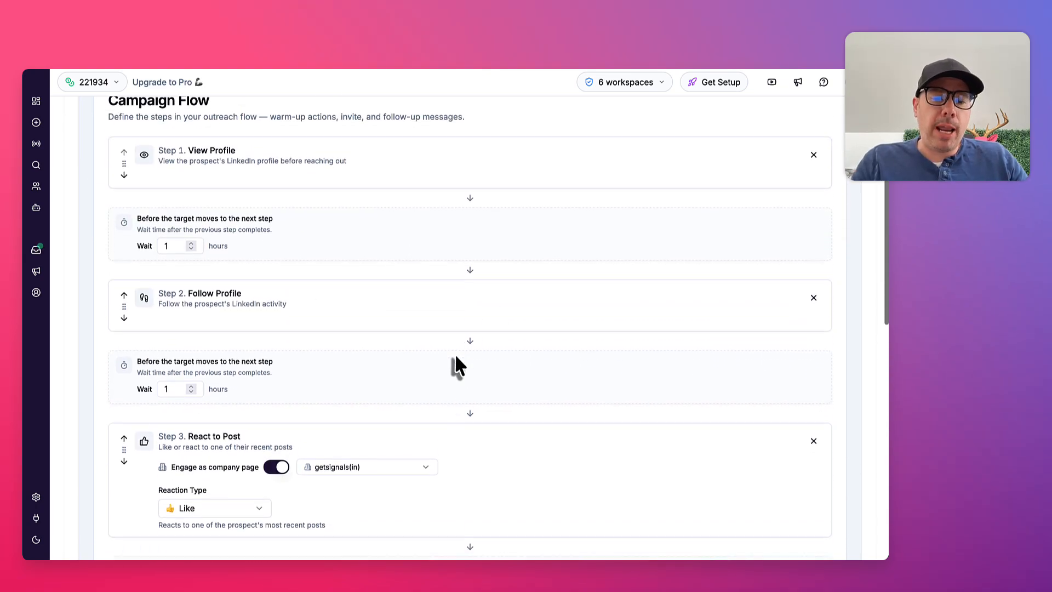
scroll(453, 365, "down", 5)
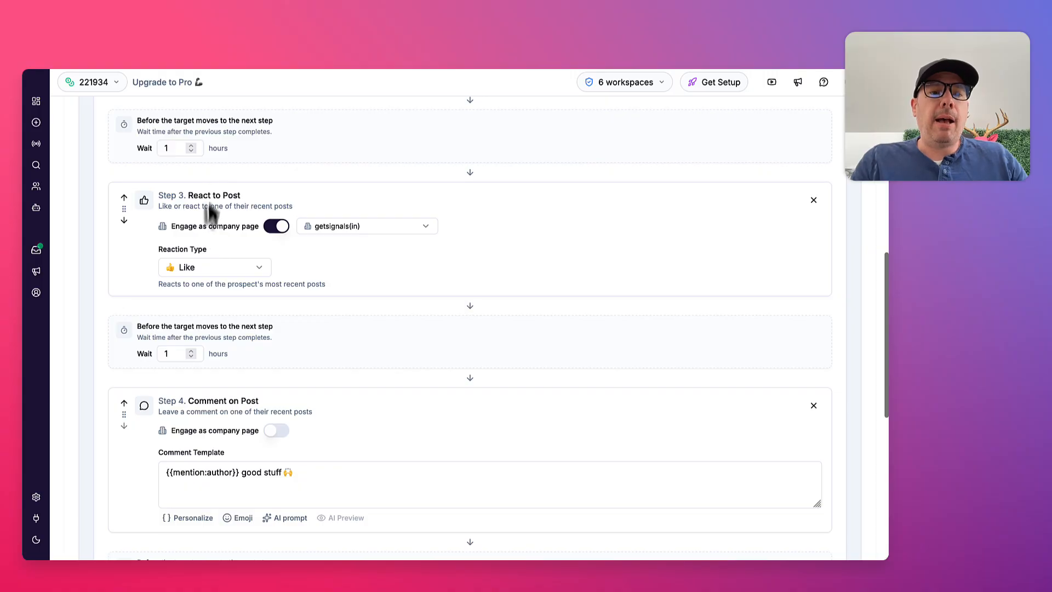
Examine the company pages and reaction types offered for the React to Post step, keeping getsignals(in) and Like
left_click(354, 227)
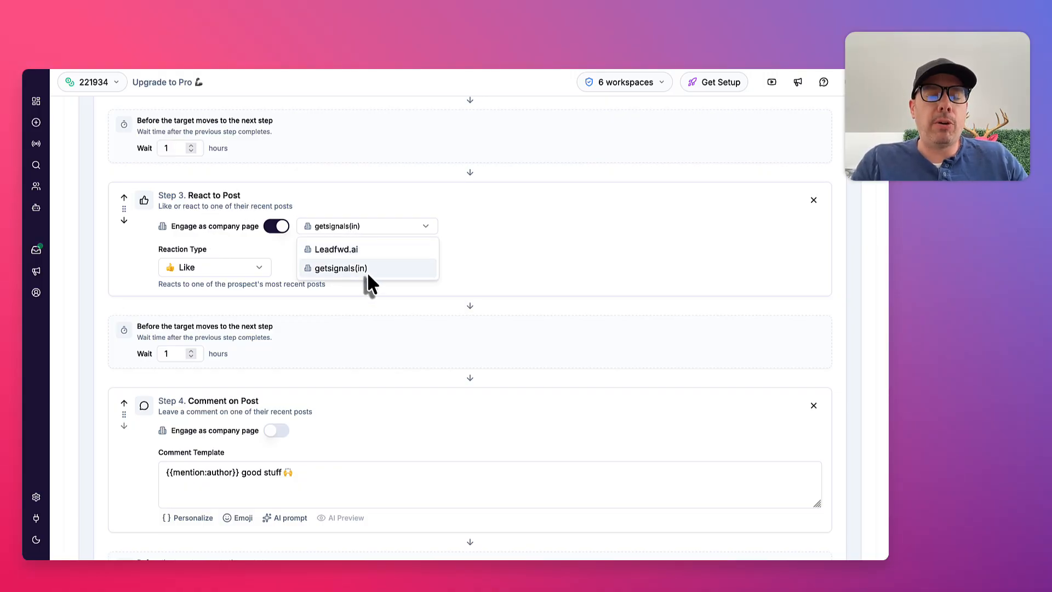
left_click(549, 283)
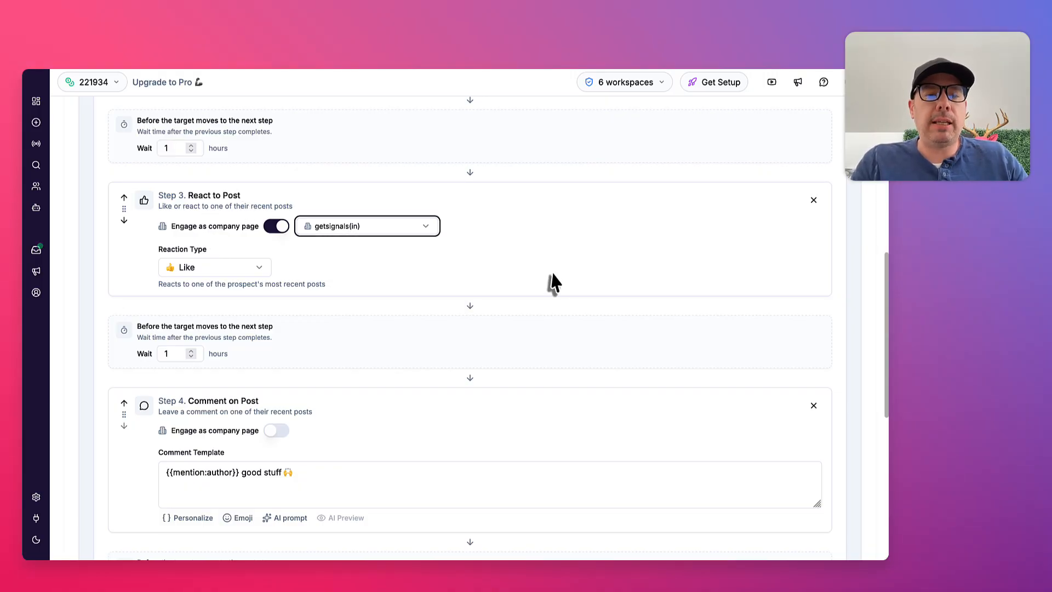
left_click(268, 267)
left_click(367, 283)
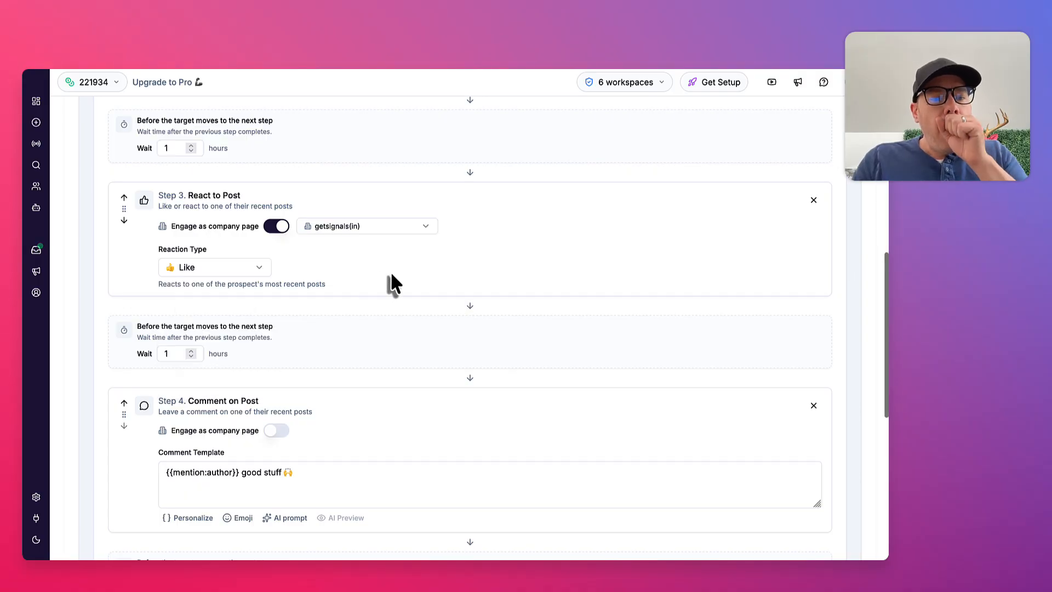
Make the Comment on Post step engage as the getsignals(in) company page
scroll(391, 282, "down", 2)
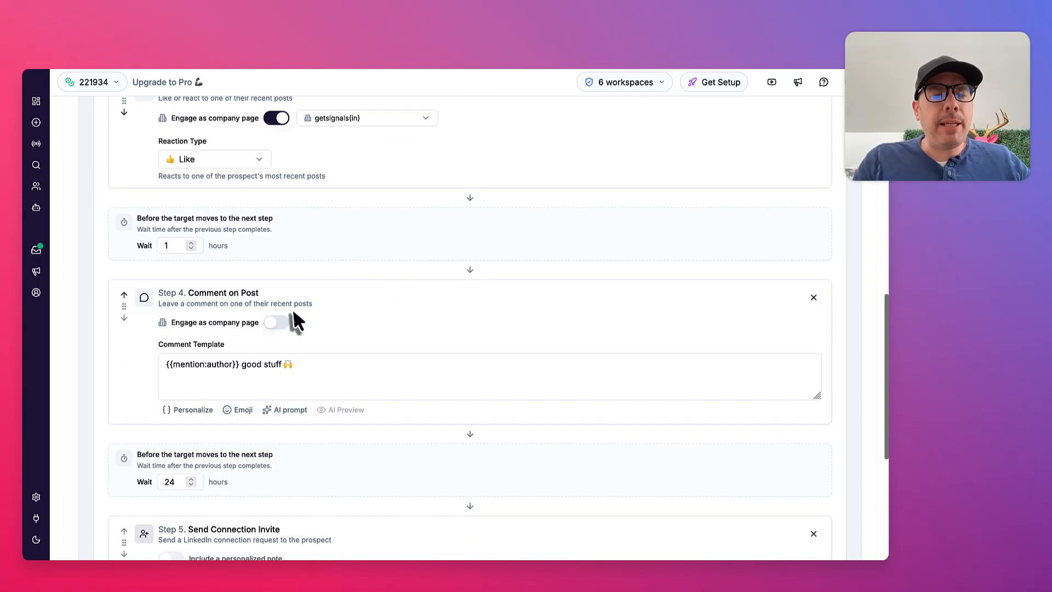
left_click(279, 322)
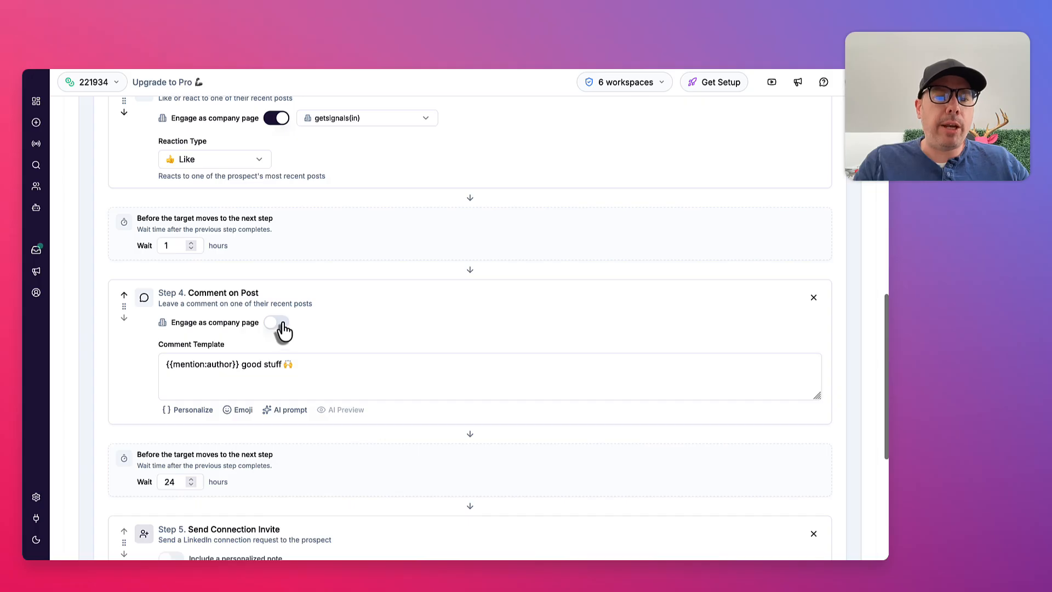
left_click(347, 329)
left_click(339, 363)
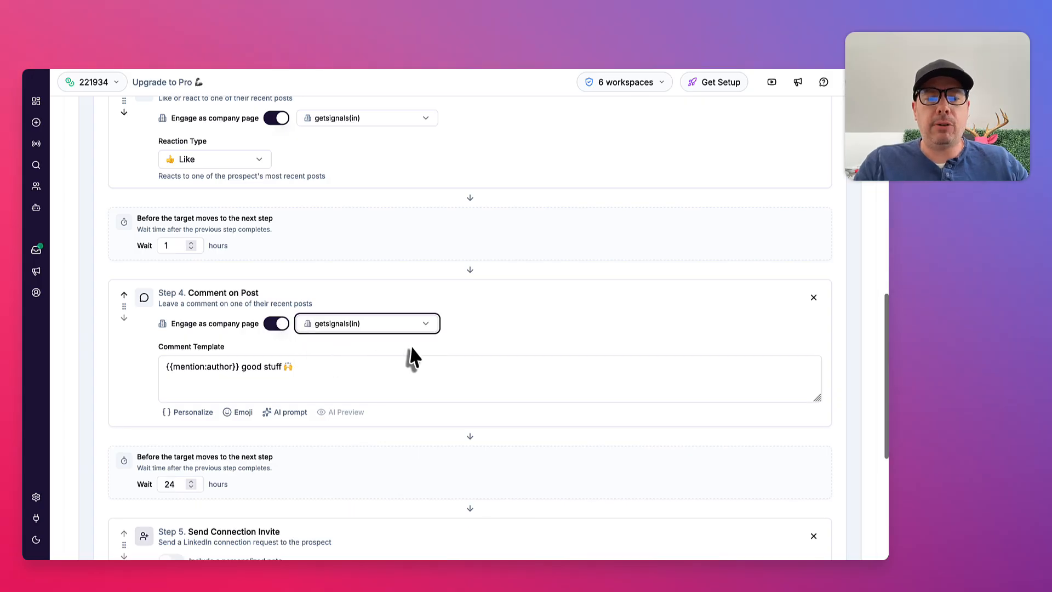
Examine the comment template's personalization variables, its author mention tag and the available AI Writer templates, leaving the comment text unchanged
left_click(198, 419)
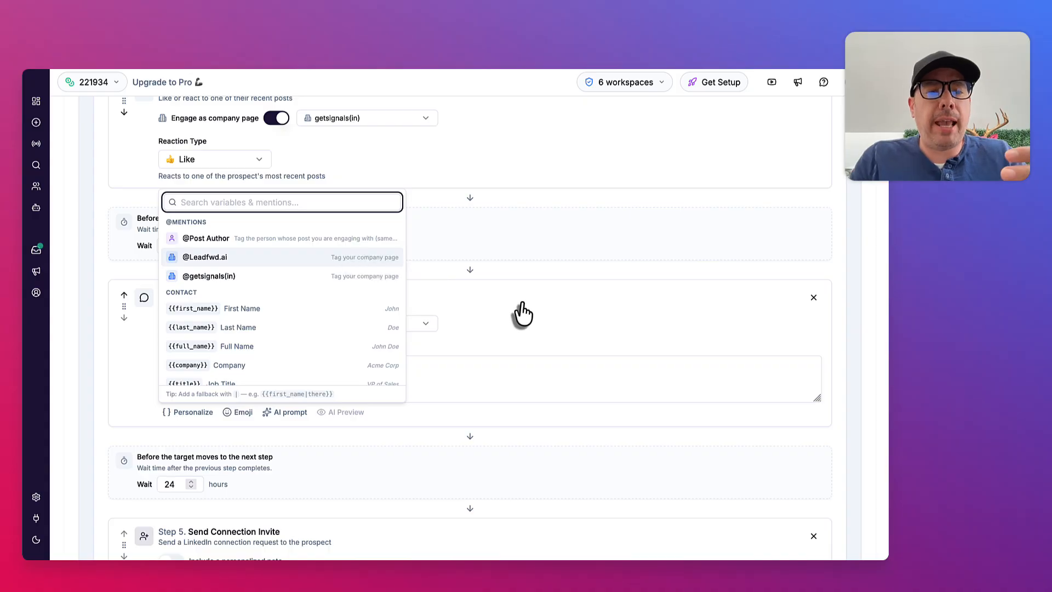
left_click(542, 317)
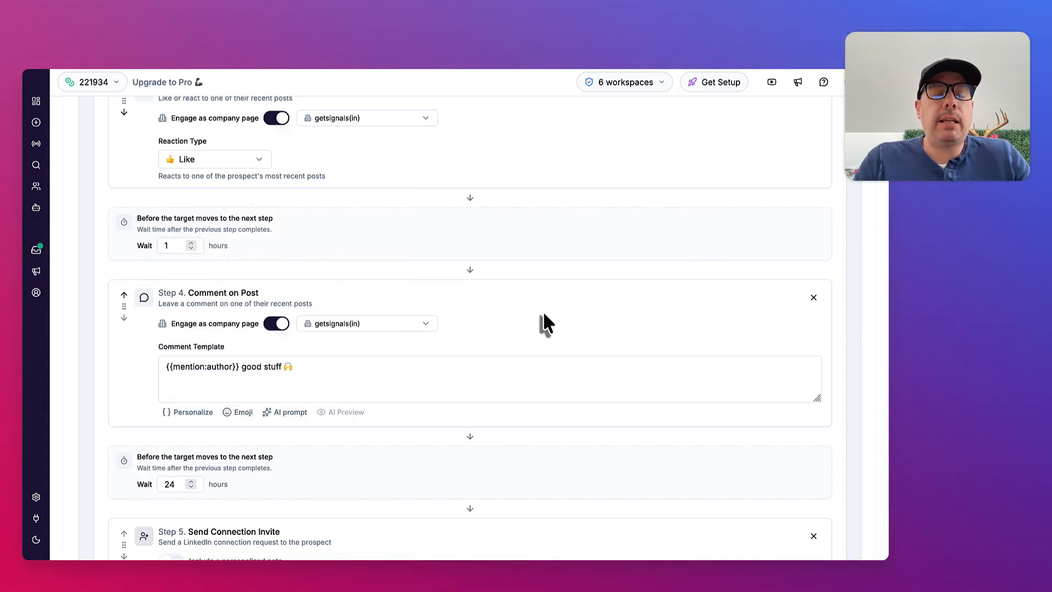
left_click(236, 371)
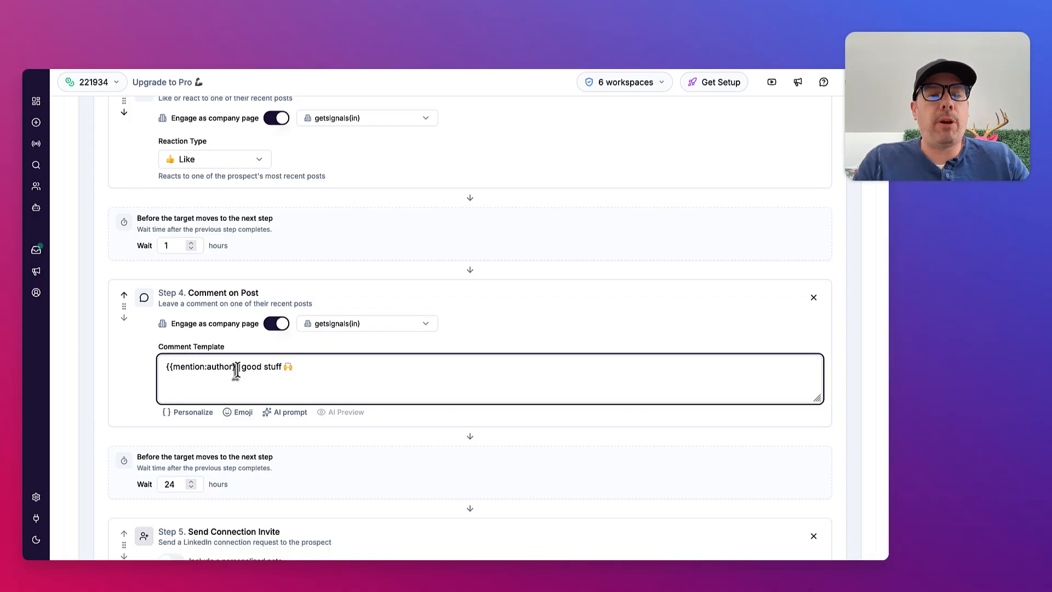
left_click_drag(237, 370, 186, 368)
left_click(186, 368)
left_click(359, 371)
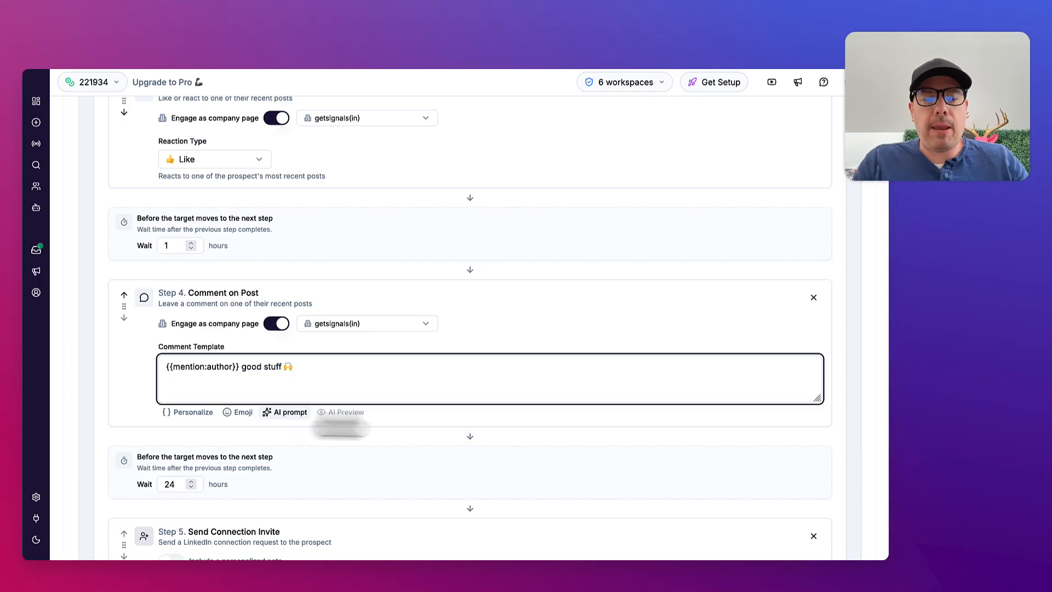
left_click(287, 416)
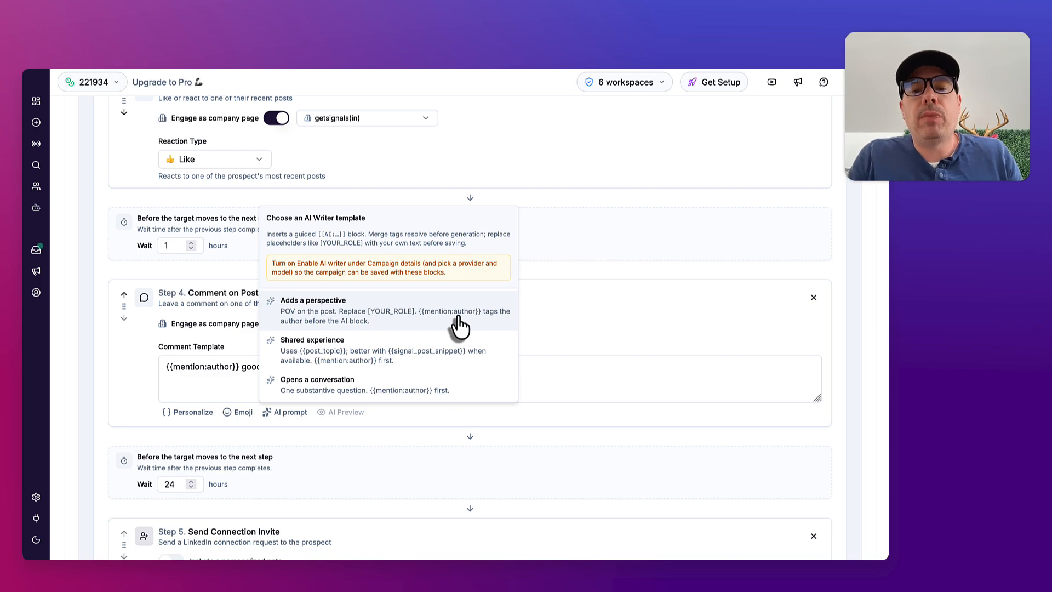
left_click(574, 302)
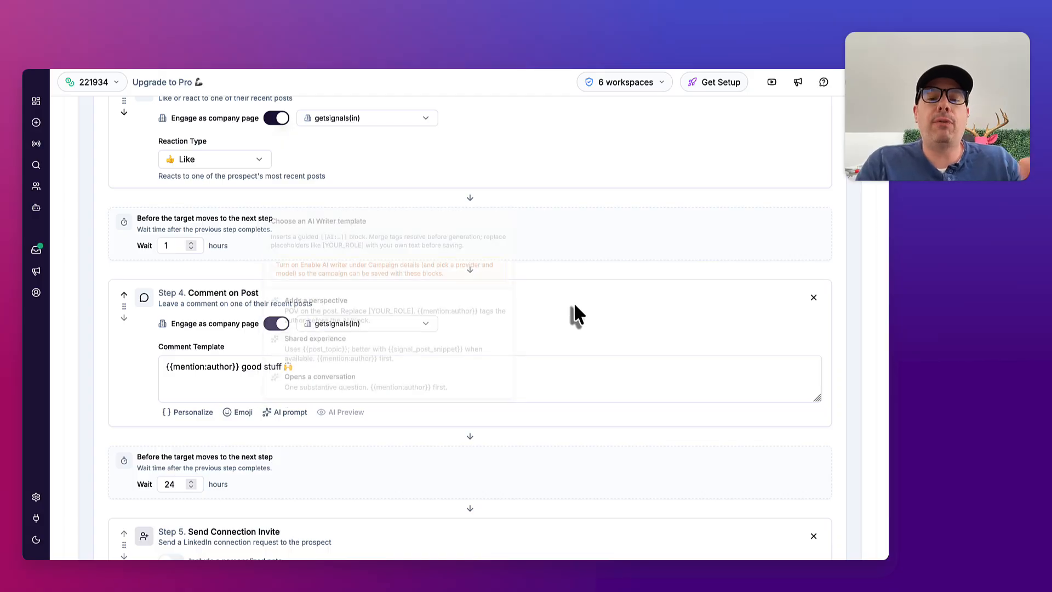
Try a Push to Integration step in the Invite Accepted branch, review its integration choices, and remove it
scroll(574, 302, "down", 5)
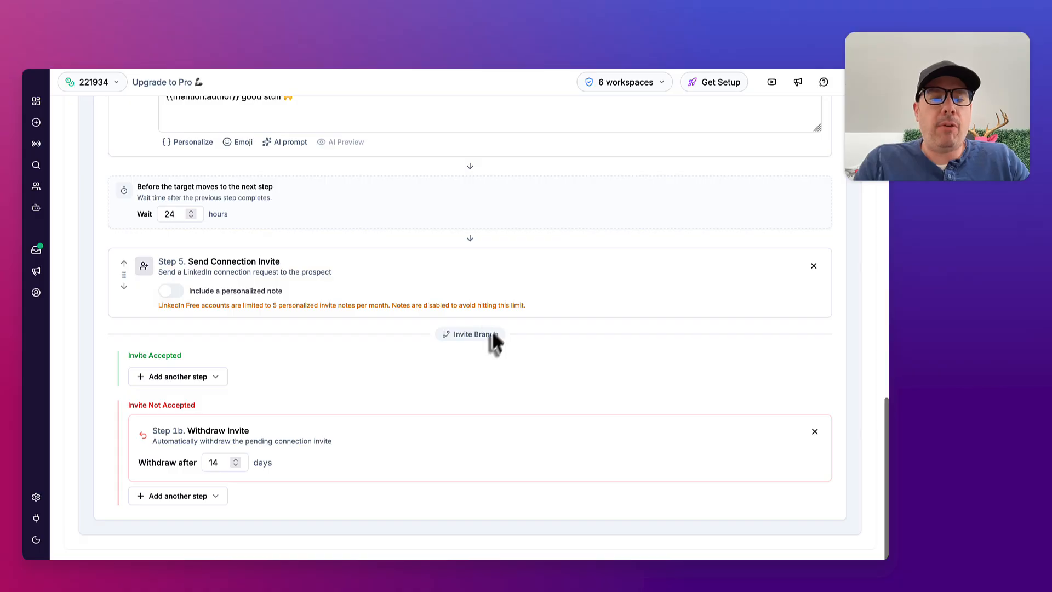
scroll(416, 367, "up", 4)
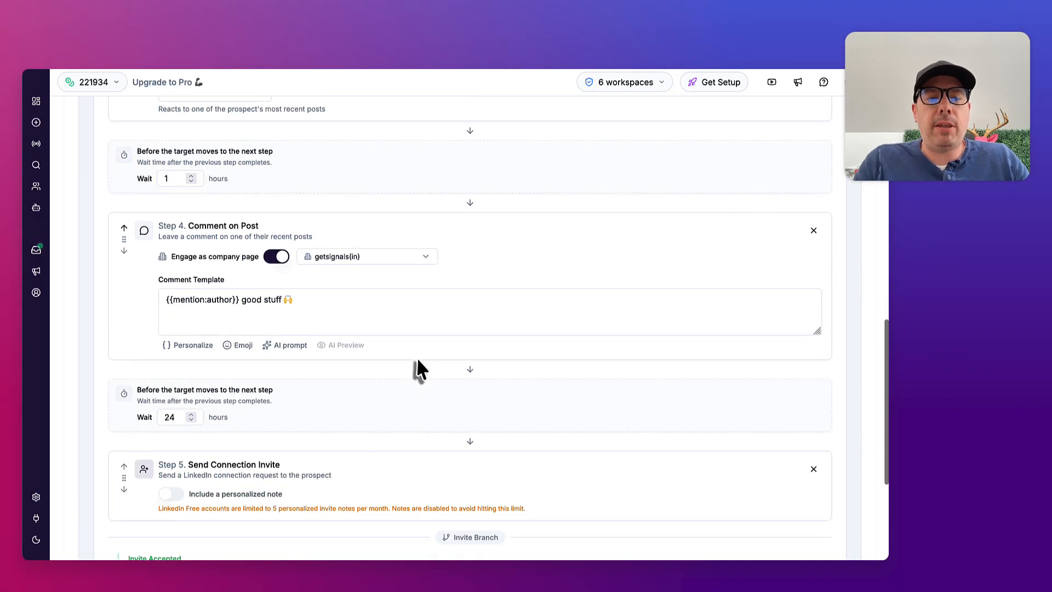
scroll(416, 368, "down", 4)
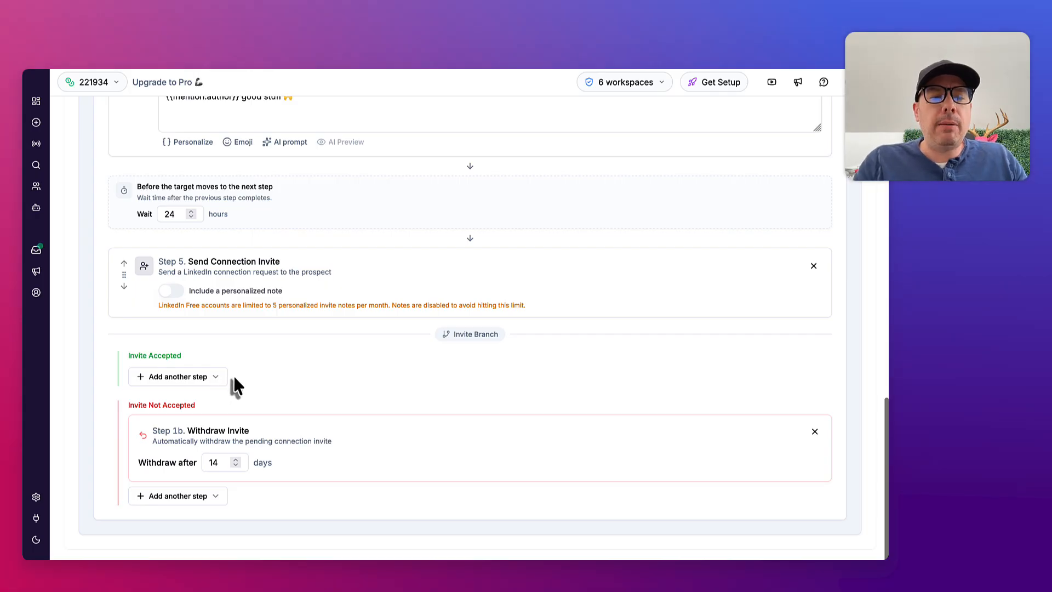
left_click(218, 376)
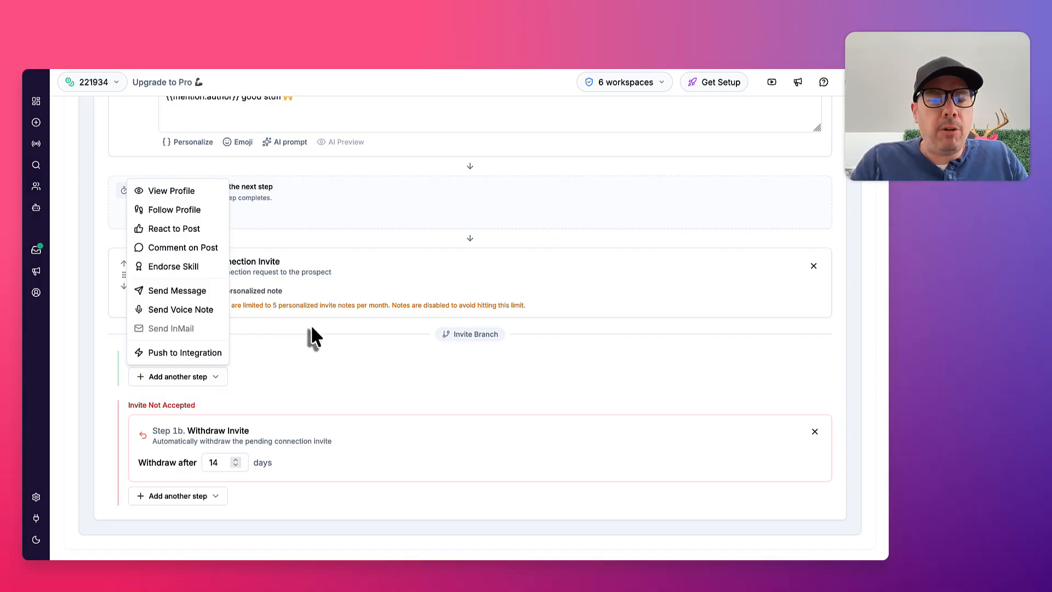
left_click(182, 352)
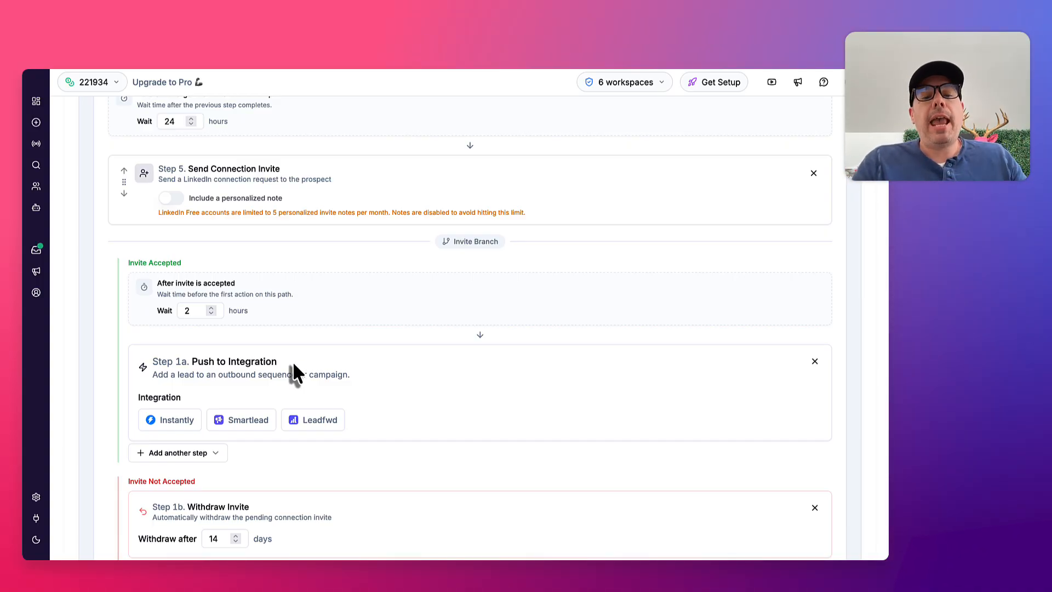
scroll(293, 365, "down", 3)
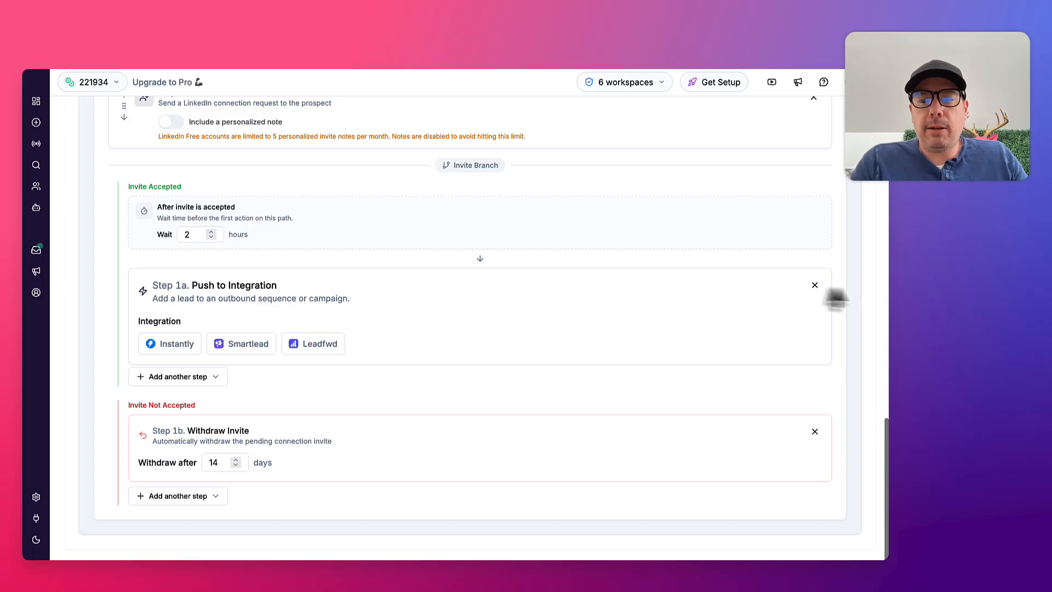
left_click(815, 286)
left_click(570, 345)
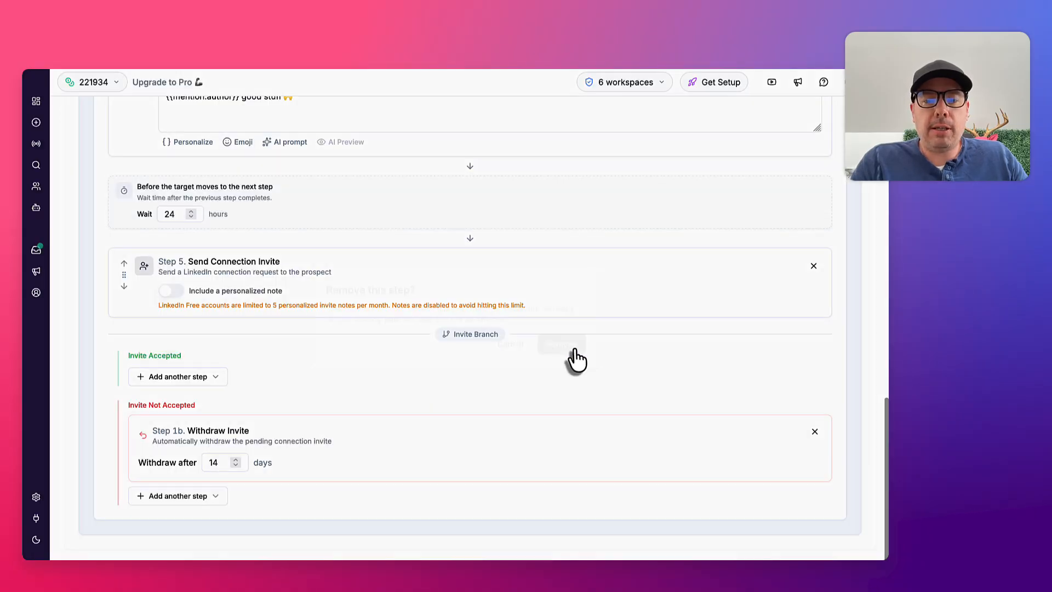
Add a Push to Integration step after Withdraw Invite in the Invite Not Accepted branch
left_click(216, 496)
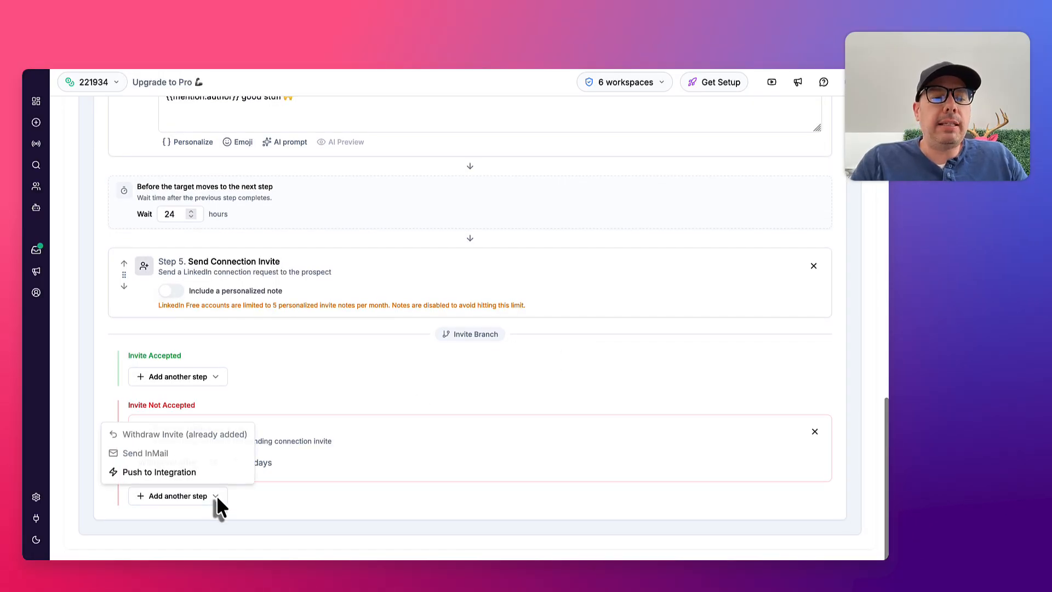
left_click(193, 469)
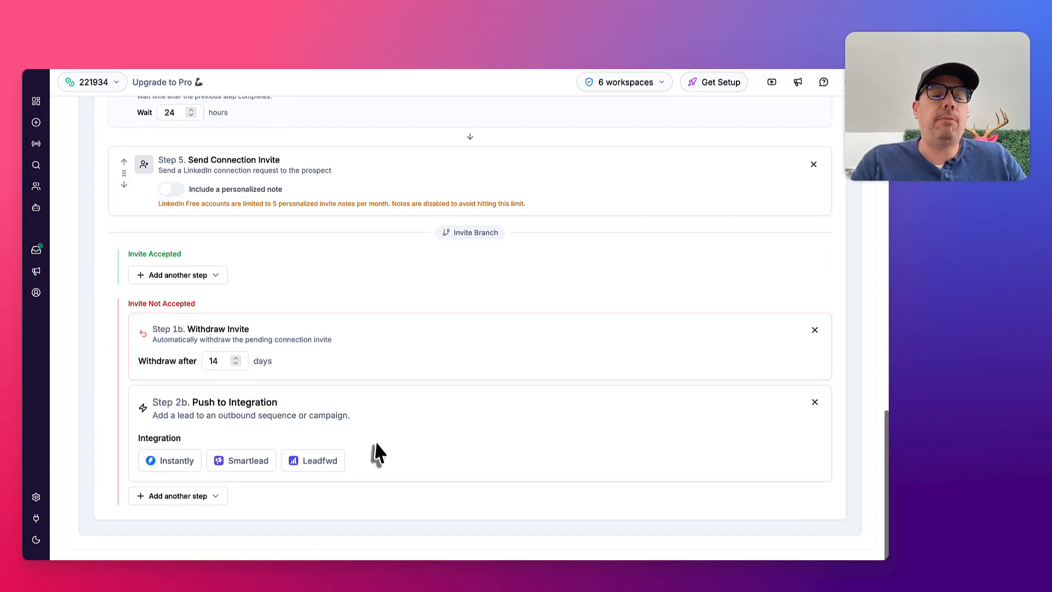
Choose Leadfwd as the integration for the Push to Integration step and review its sequence, contact enrichment and work email options
left_click(322, 461)
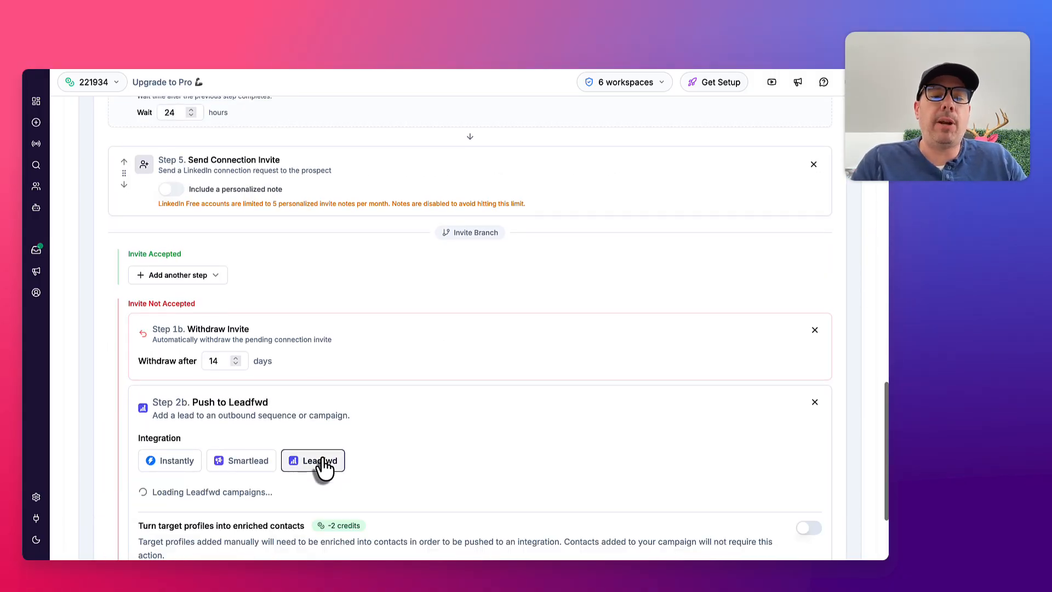
scroll(458, 417, "down", 3)
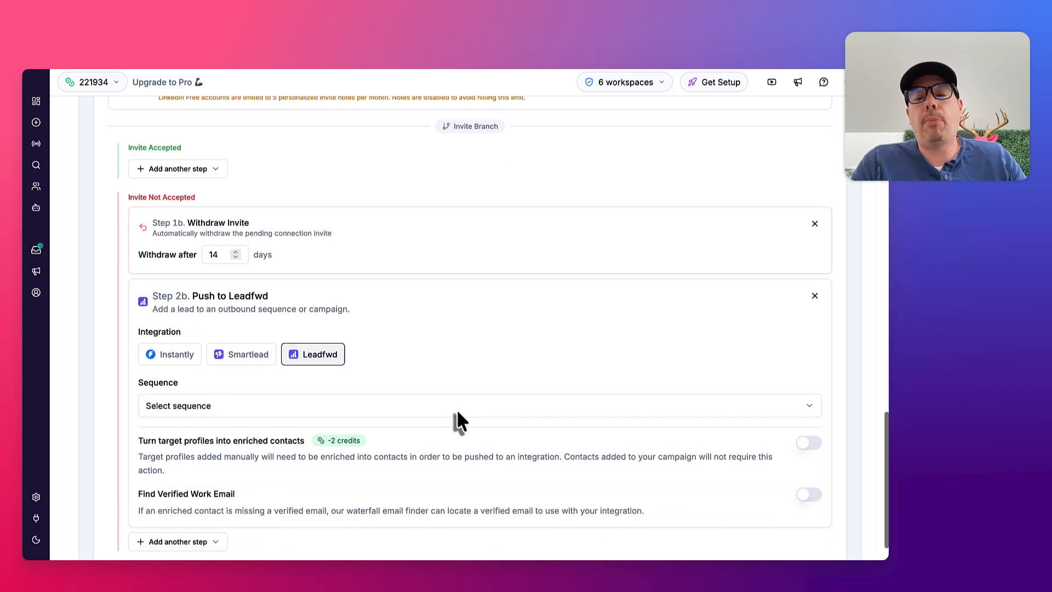
scroll(458, 418, "down", 1)
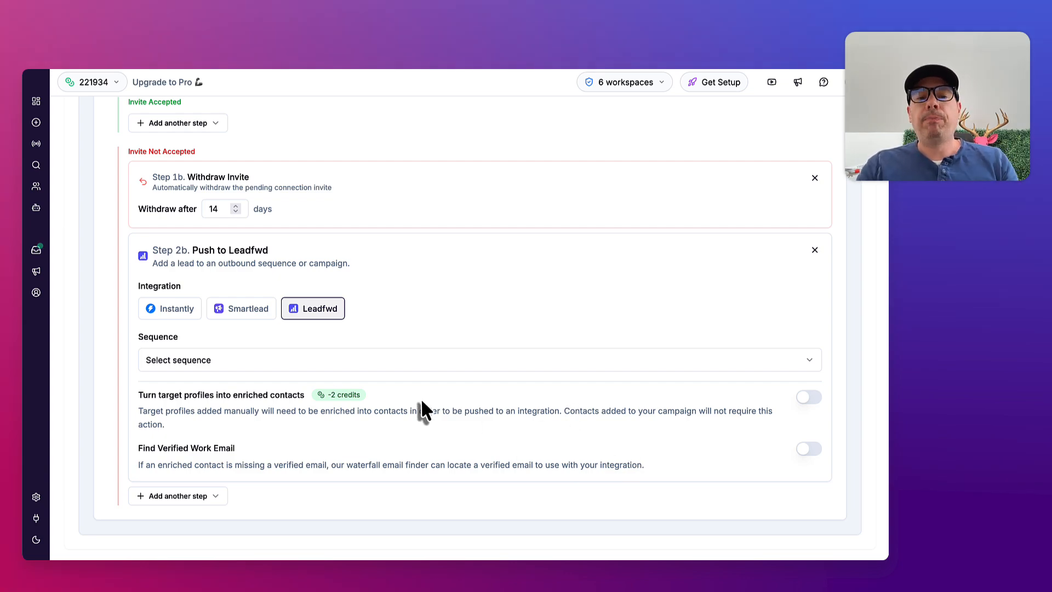
Review the flow from the invite branch back up to View Profile and try to save the campaign
scroll(422, 410, "up", 6)
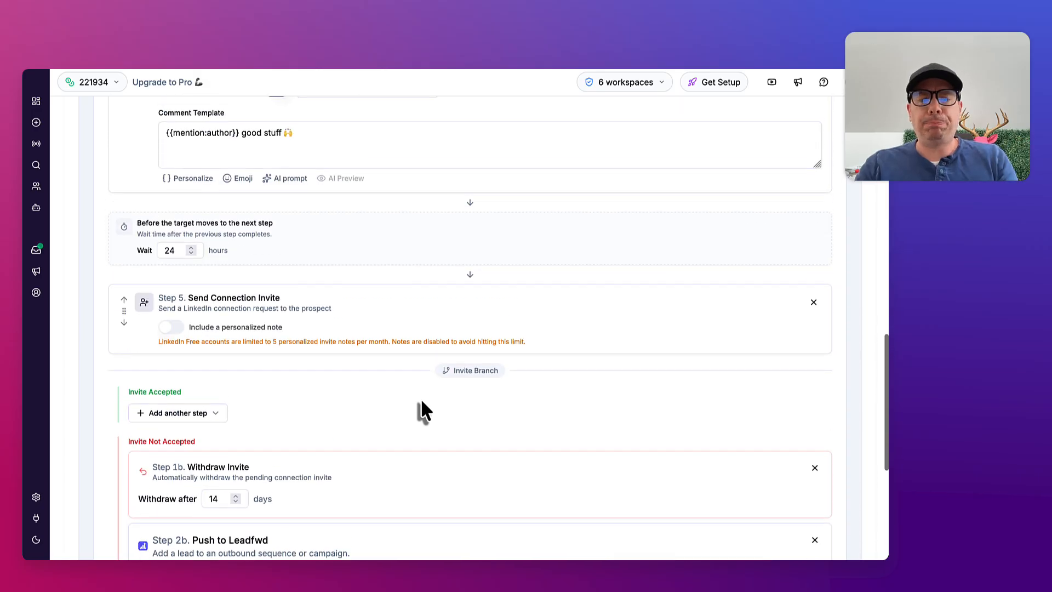
scroll(422, 410, "down", 3)
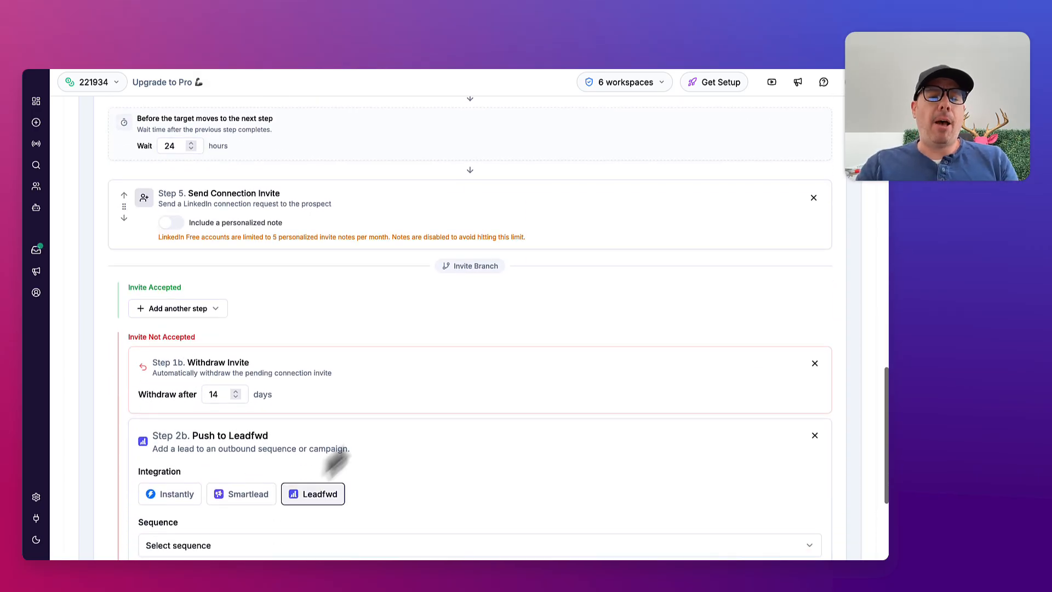
scroll(304, 437, "up", 13)
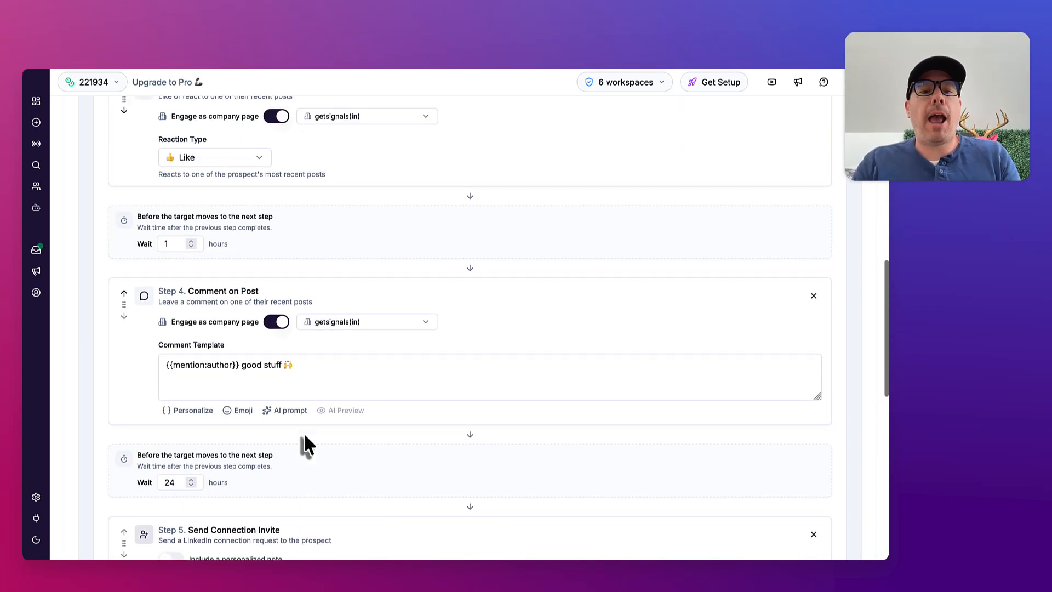
scroll(303, 437, "up", 3)
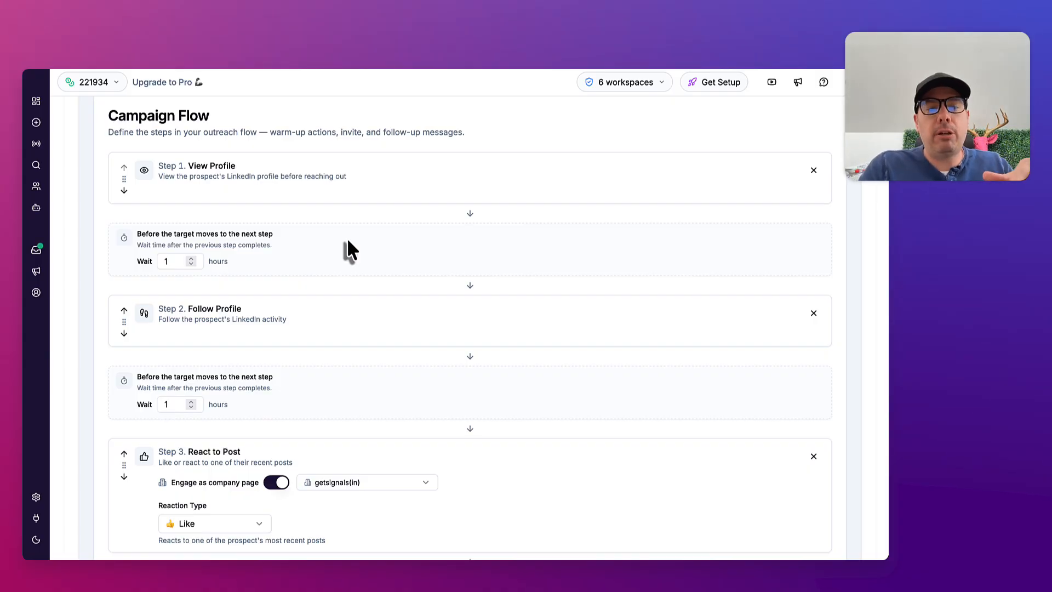
scroll(346, 241, "up", 2)
scroll(346, 242, "down", 3)
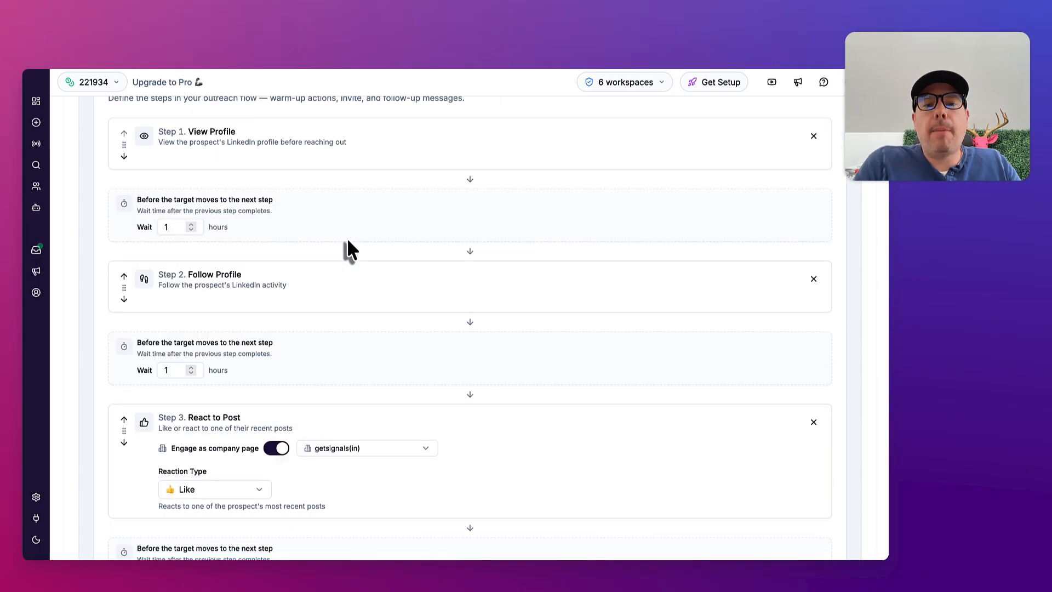
scroll(348, 247, "up", 3)
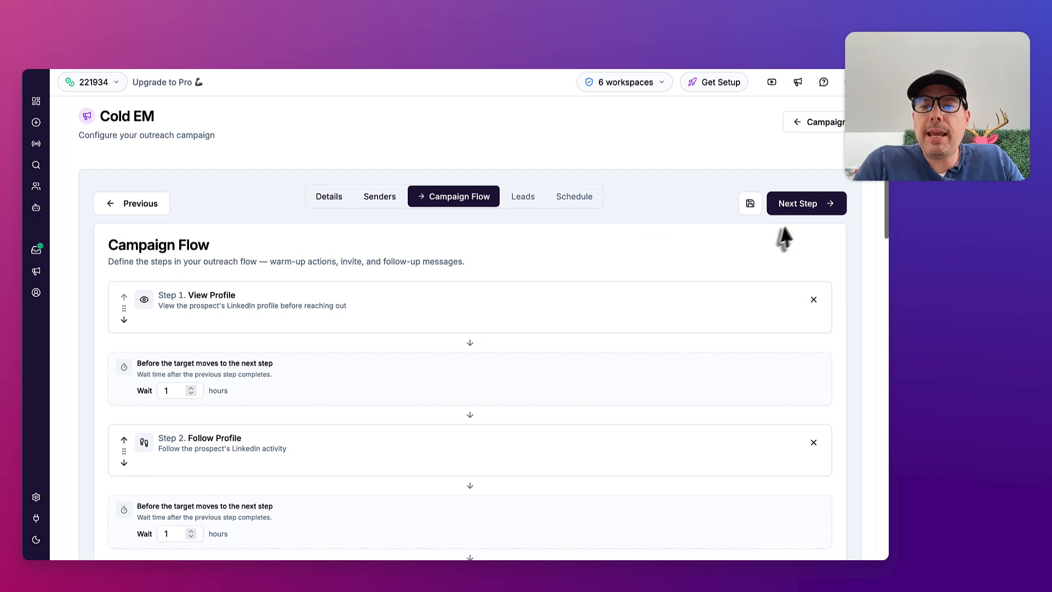
left_click(746, 208)
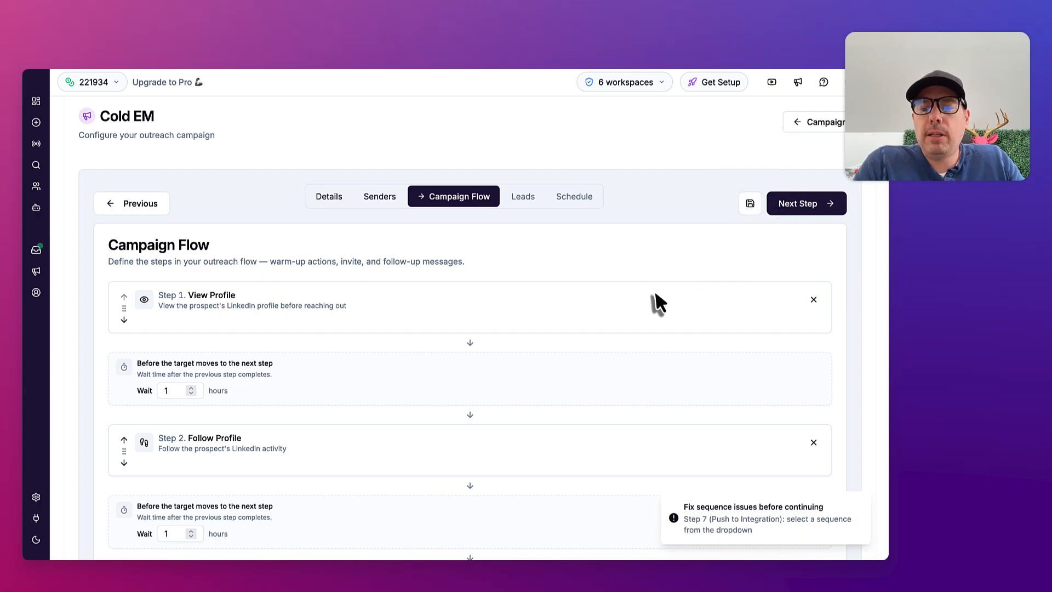
Remove the Push to Leadfwd step from the Invite Not Accepted branch
scroll(655, 296, "down", 8)
scroll(654, 290, "down", 10)
scroll(655, 298, "up", 1)
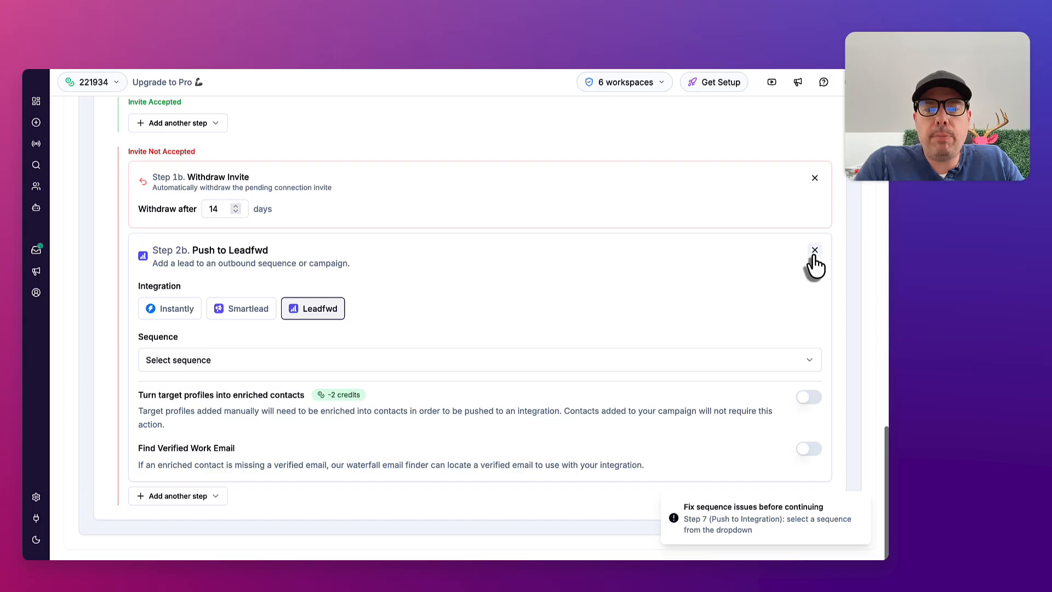
left_click(814, 254)
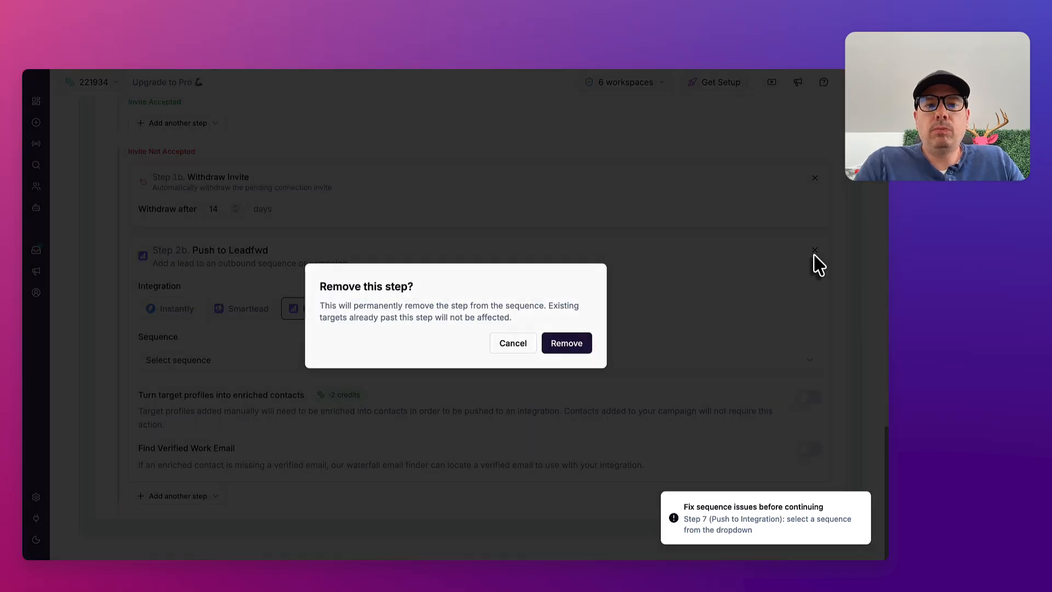
left_click(570, 345)
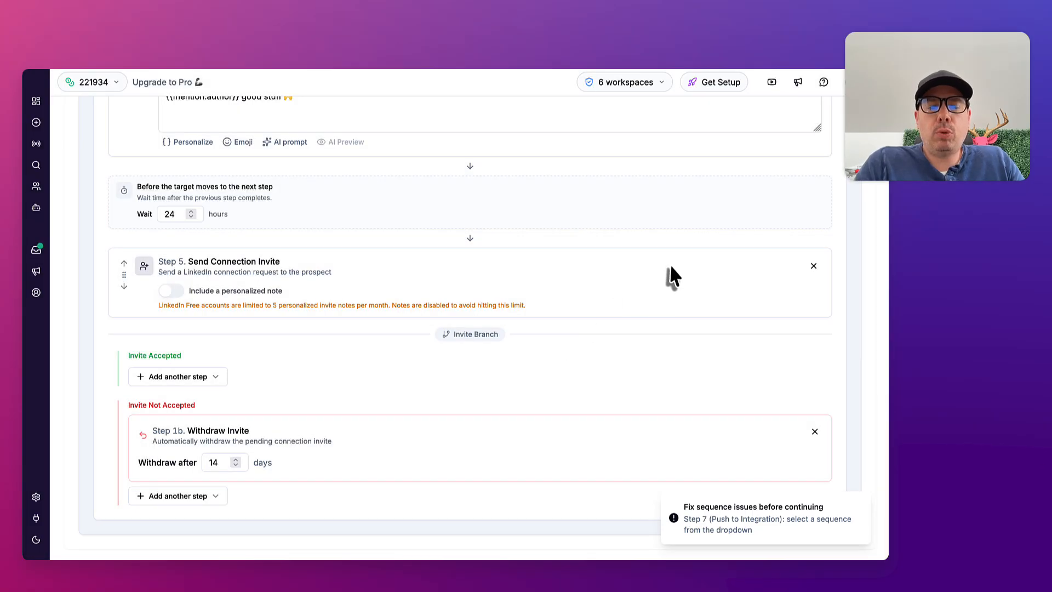
Advance to the Leads stage of the campaign and examine its manual paste and CSV import options and campaign leads
scroll(669, 266, "up", 15)
left_click(798, 220)
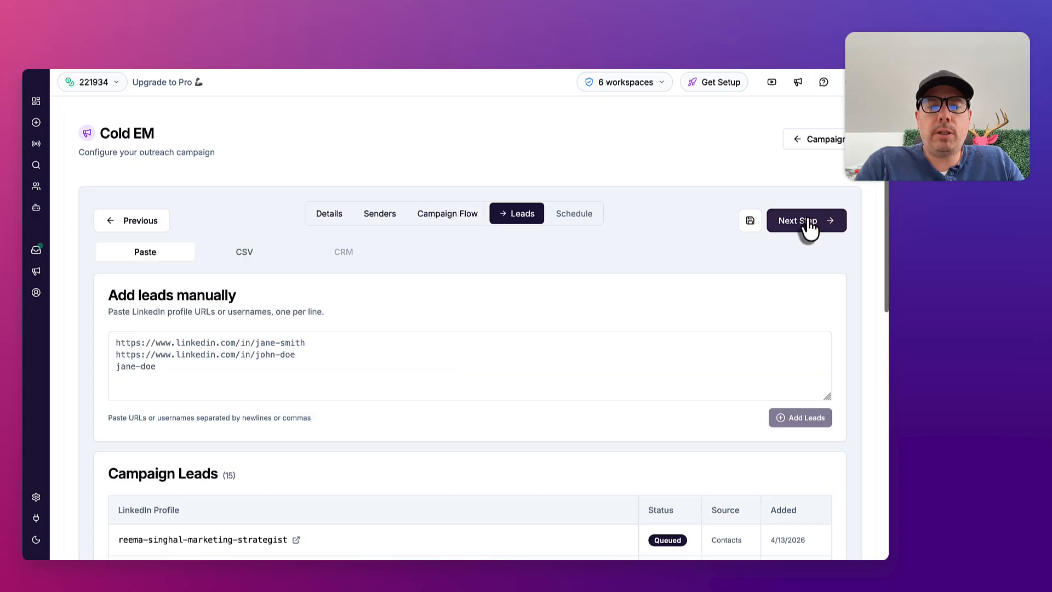
scroll(413, 282, "down", 2)
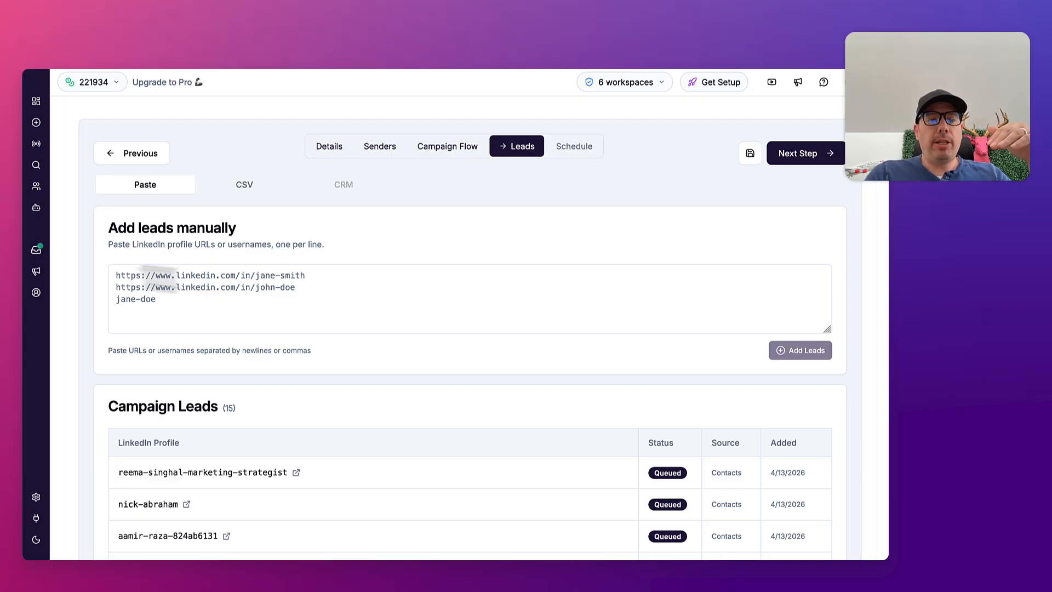
left_click(244, 186)
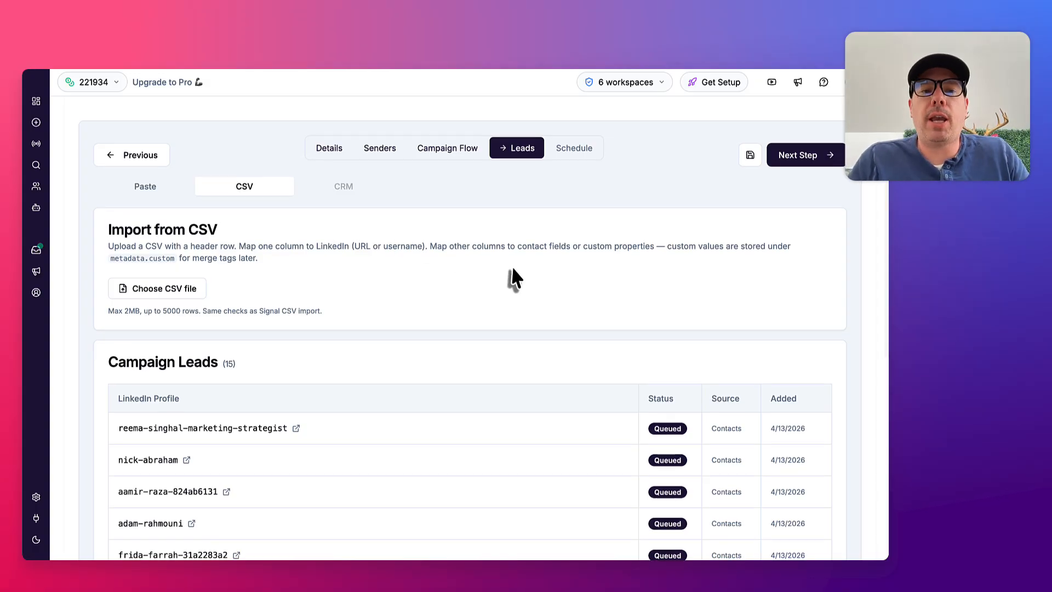
scroll(511, 274, "up", 2)
scroll(515, 439, "down", 5)
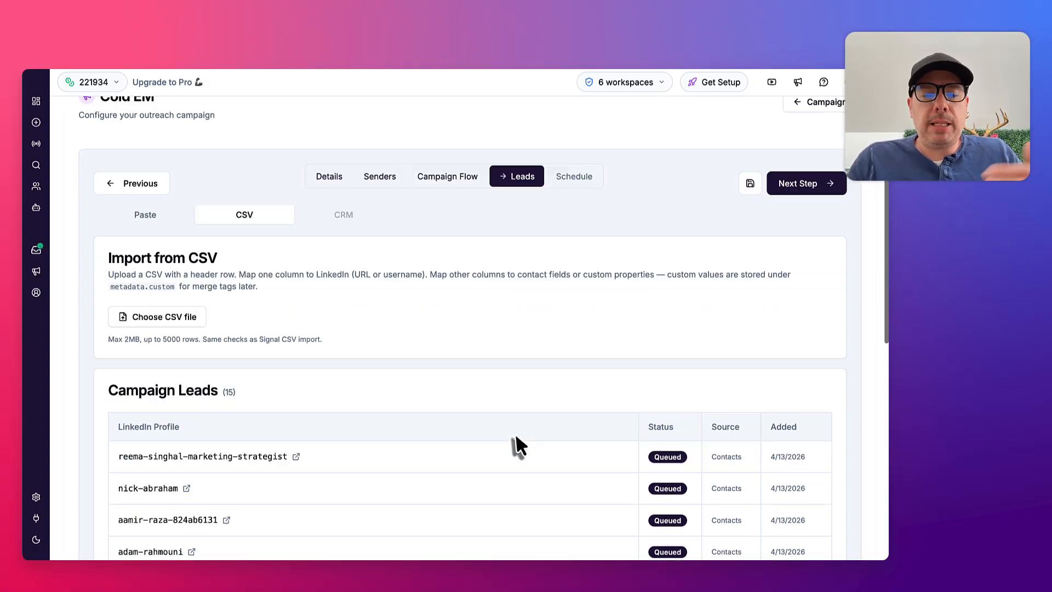
scroll(516, 441, "up", 3)
scroll(515, 438, "up", 5)
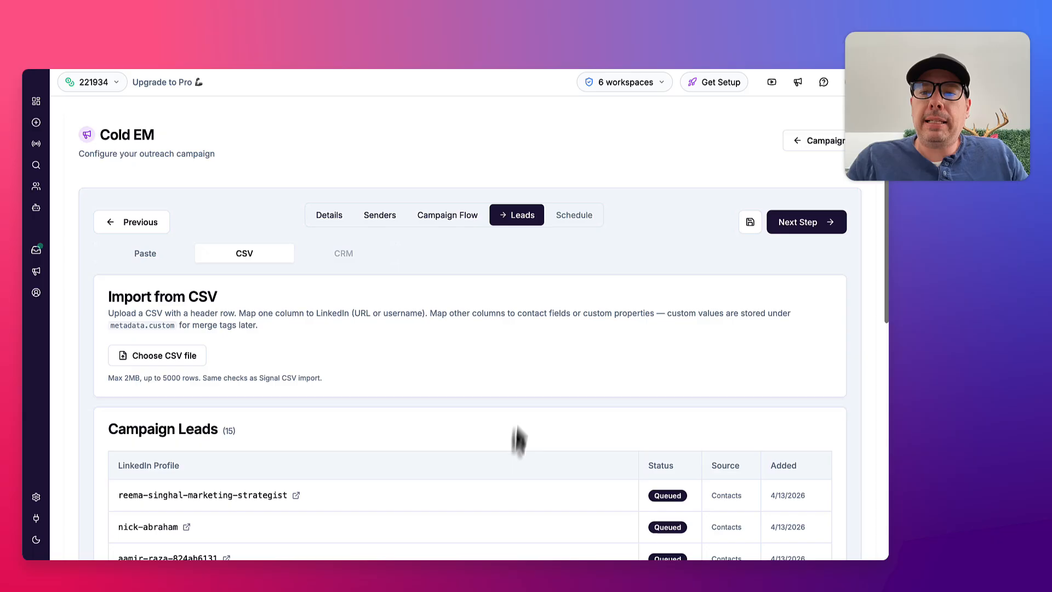
Leave the campaign editor, look at the Cold EM campaign's analytics, and return to the campaigns list
left_click(811, 143)
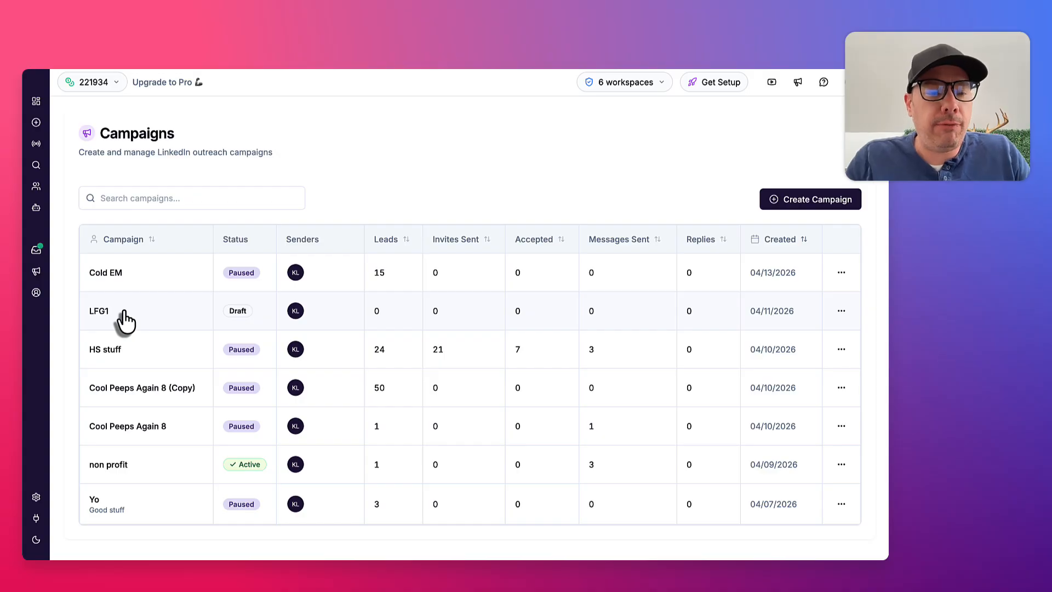
left_click(140, 278)
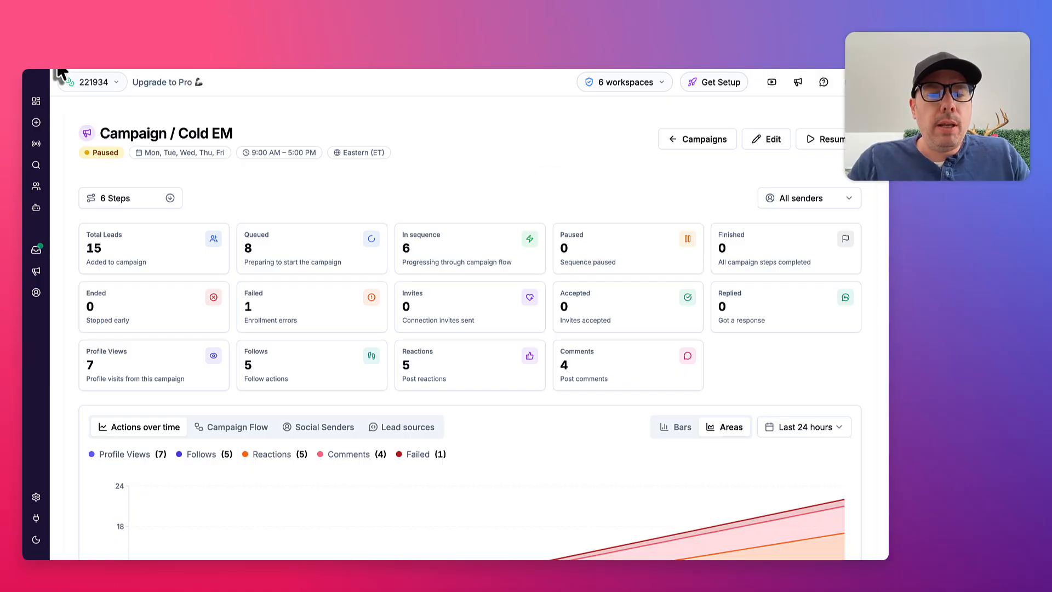
left_click(37, 272)
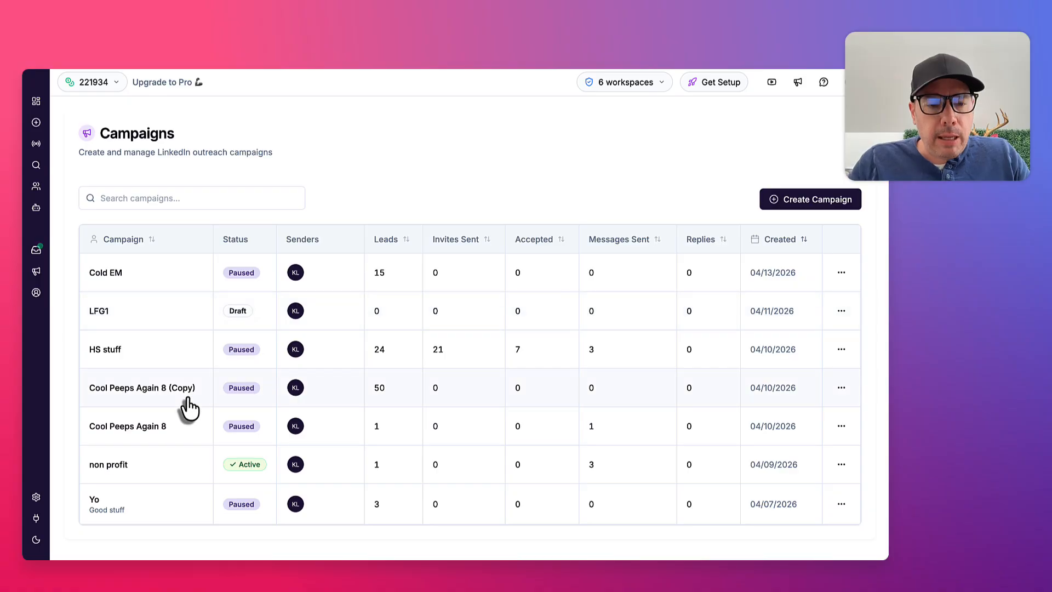
Open the Cool Peeps Again 8 campaign and review its campaign steps from Endorse skill to Send message
left_click(186, 428)
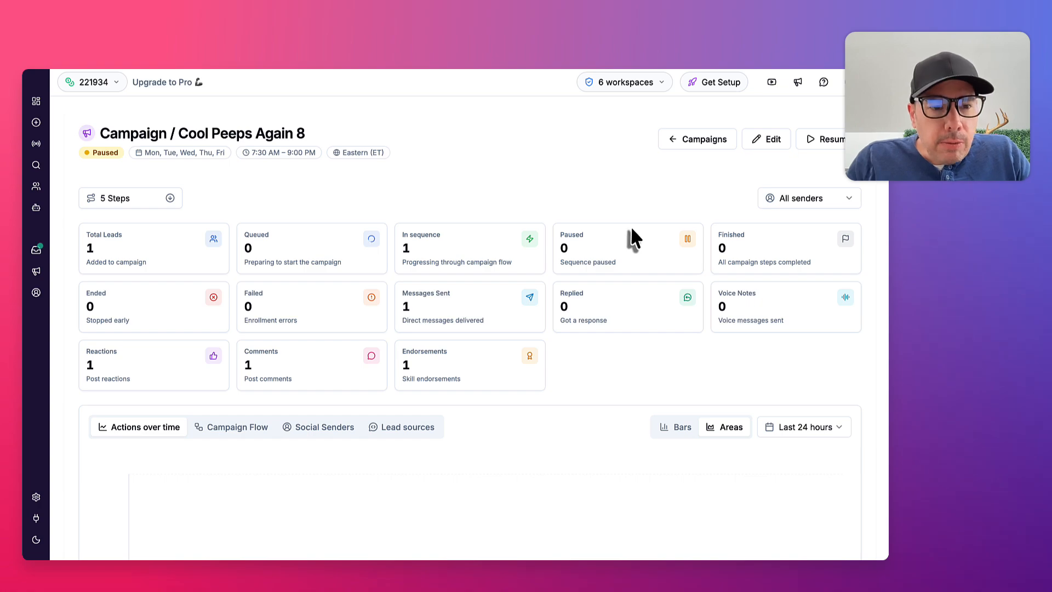
scroll(630, 236, "down", 8)
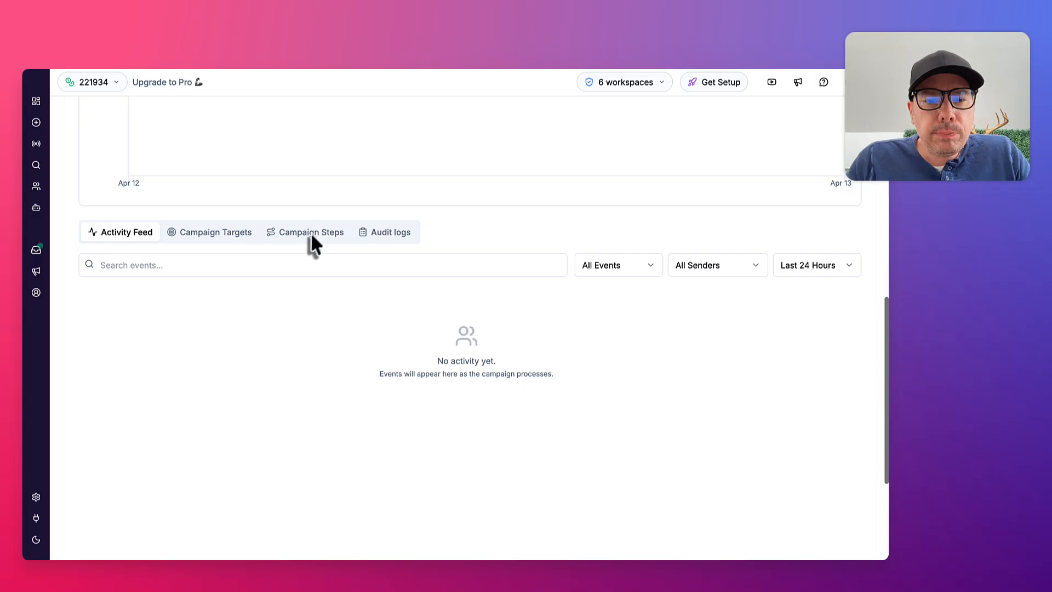
left_click(311, 231)
scroll(317, 338, "down", 3)
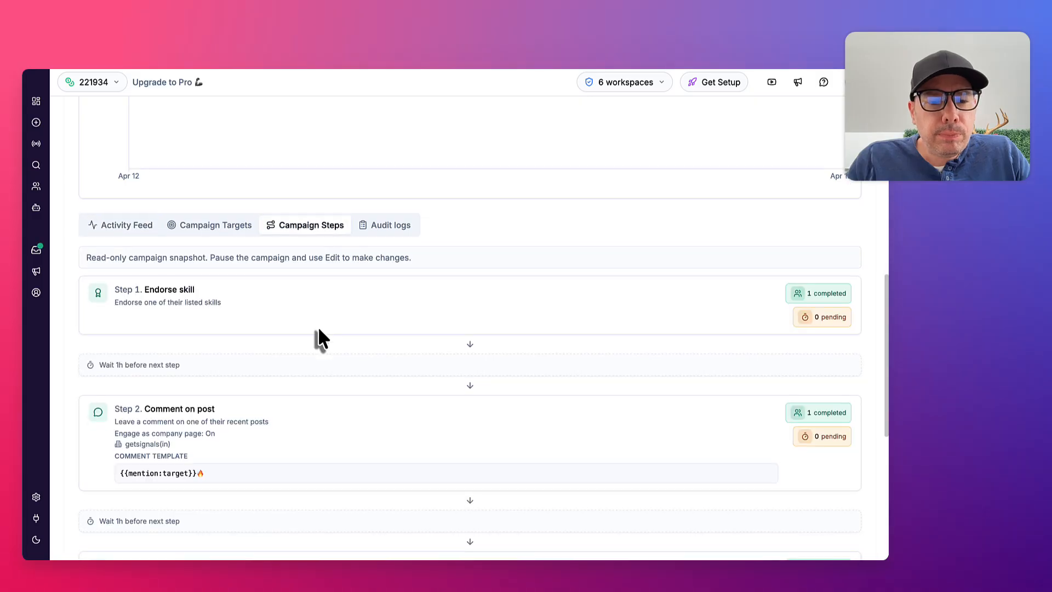
scroll(318, 330, "down", 7)
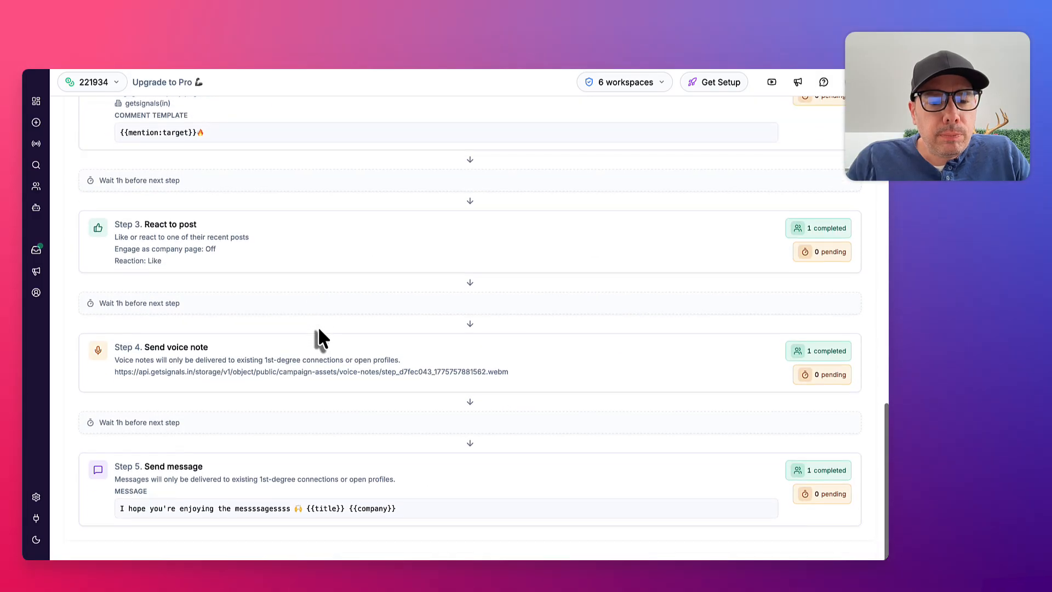
scroll(317, 332, "up", 10)
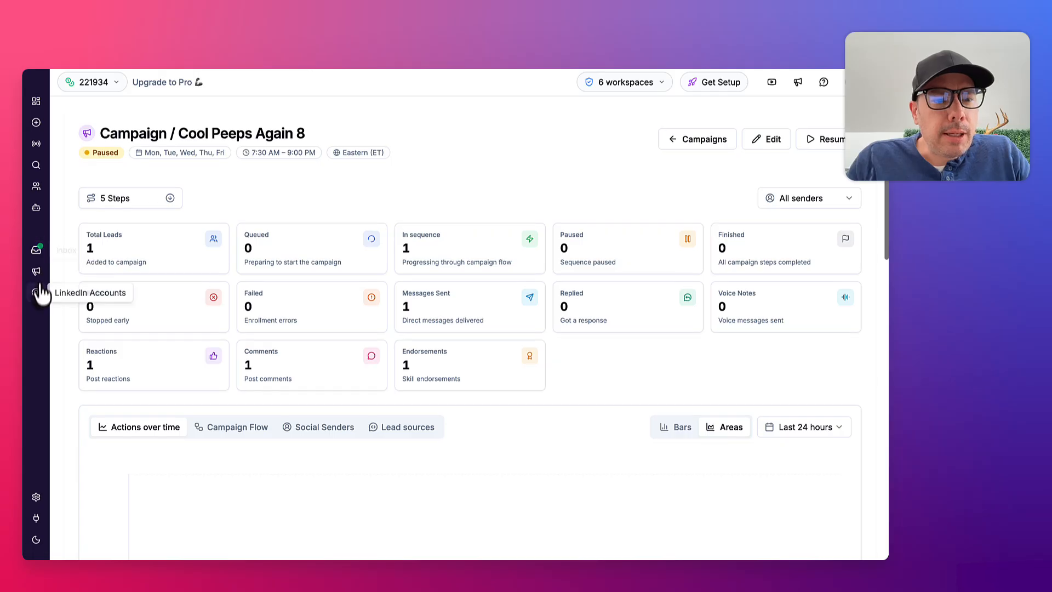
Open the LFG1 draft campaign's flow and find the Comment on Post step in its Invite Accepted branch
left_click(36, 271)
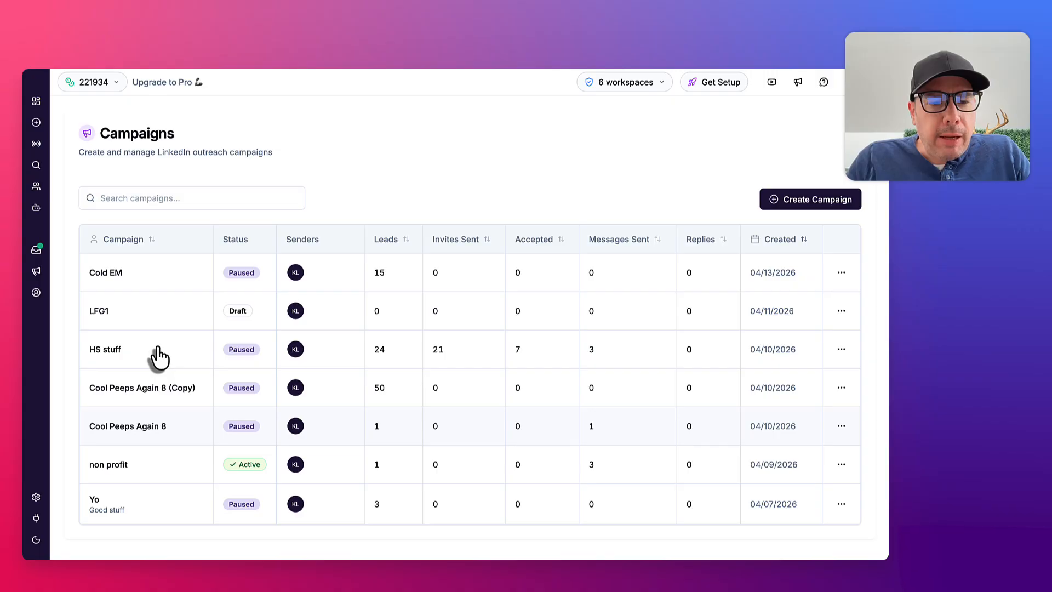
left_click(108, 313)
left_click(456, 219)
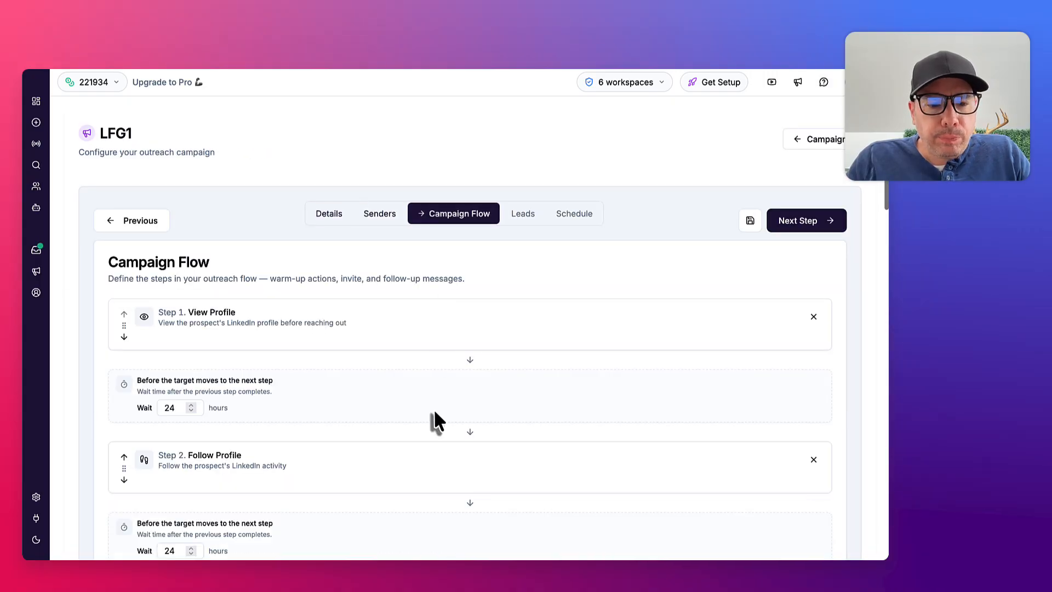
scroll(431, 421, "down", 12)
scroll(436, 423, "down", 6)
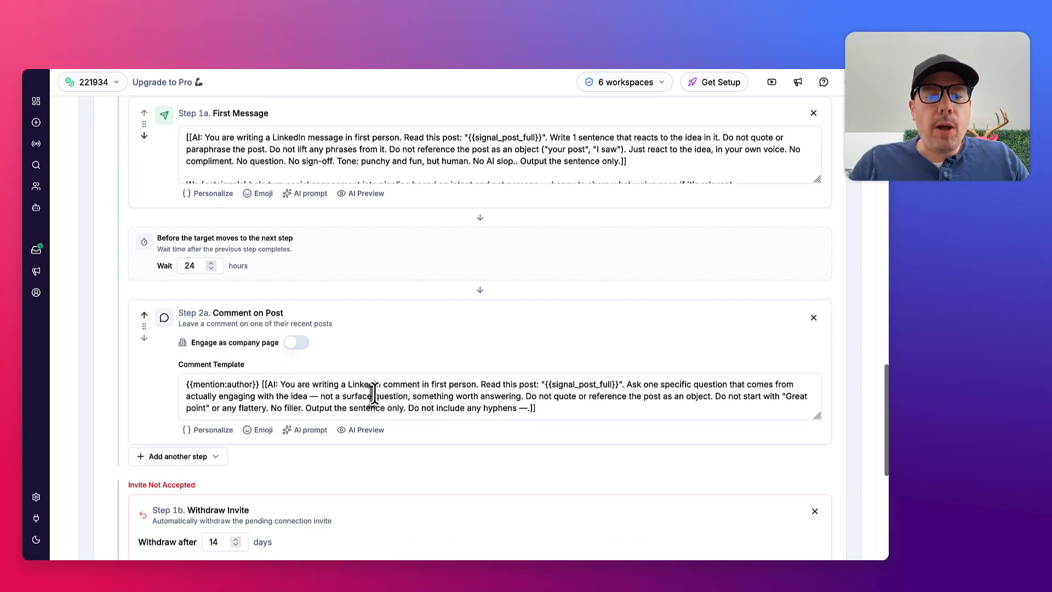
Examine the Comment on Post template's author mention tag, AI prompt text and {{signal_post_full}} variable without changing them
left_click_drag(558, 412, 269, 383)
left_click(200, 384)
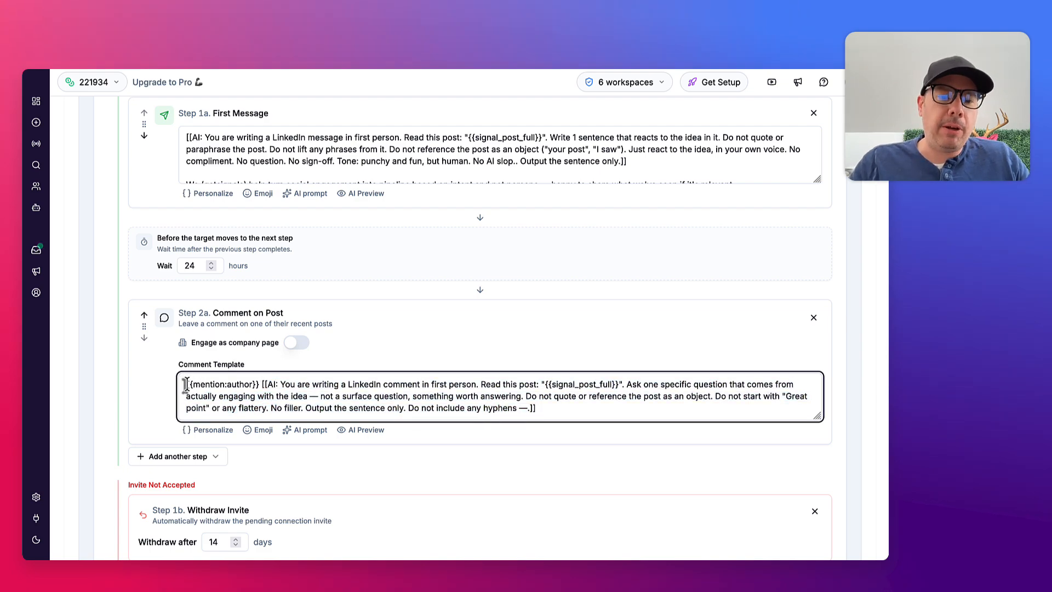
left_click_drag(186, 383, 258, 383)
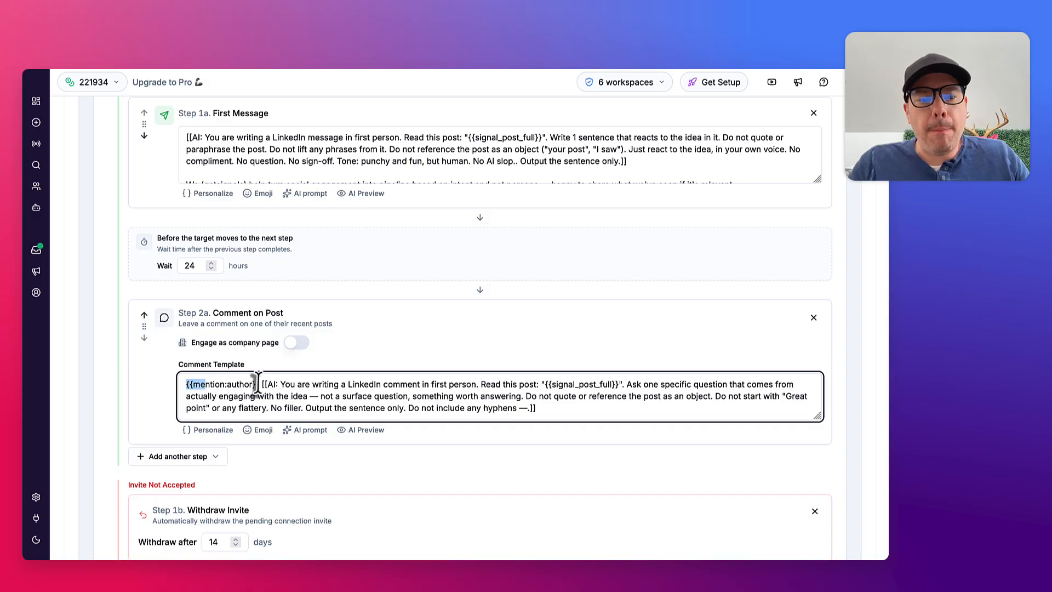
left_click(259, 382)
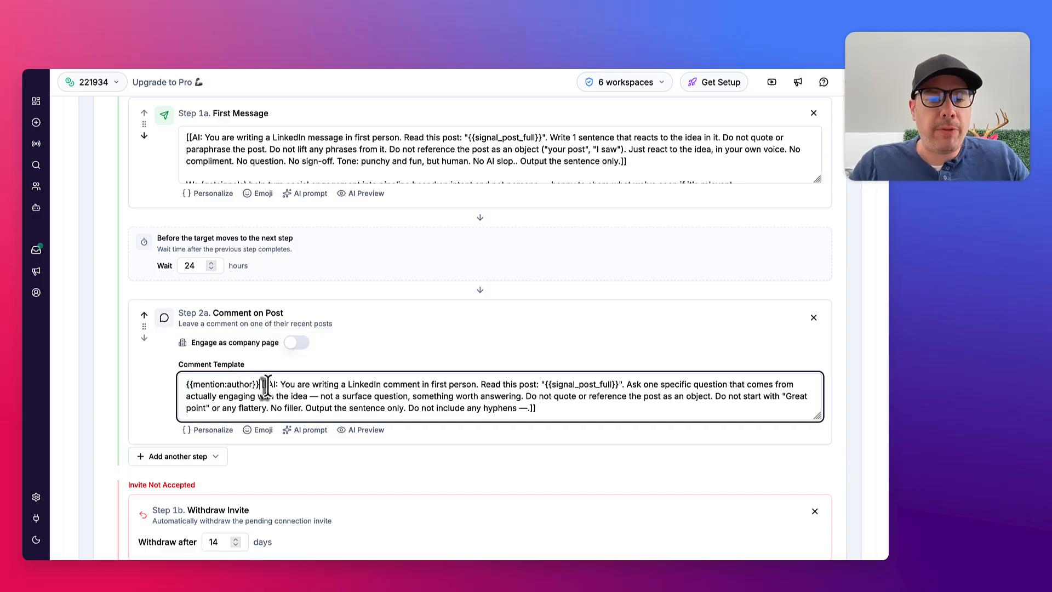
left_click_drag(279, 385, 515, 410)
left_click(305, 384)
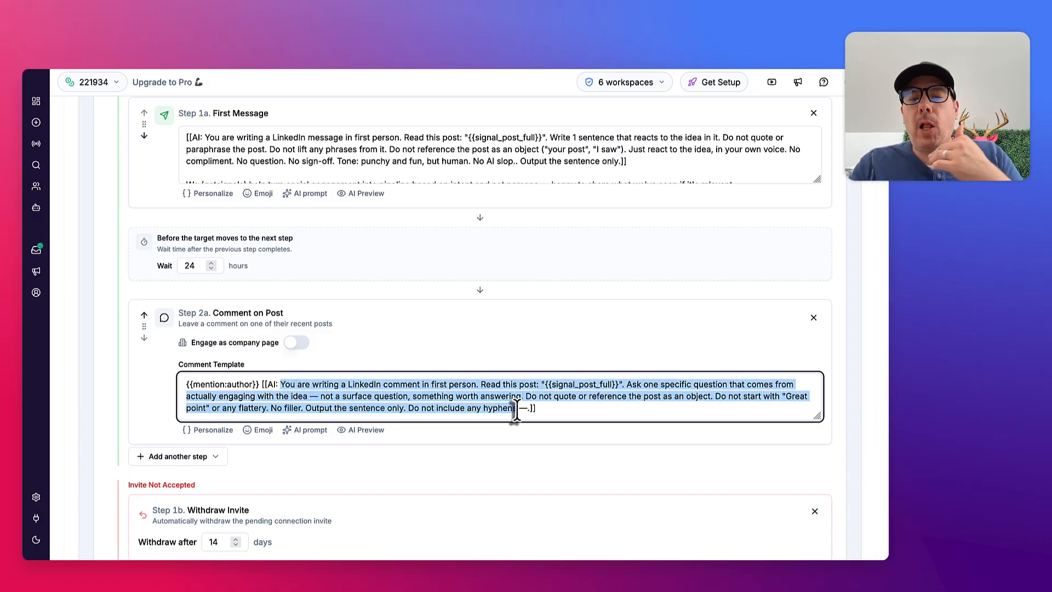
left_click(568, 384)
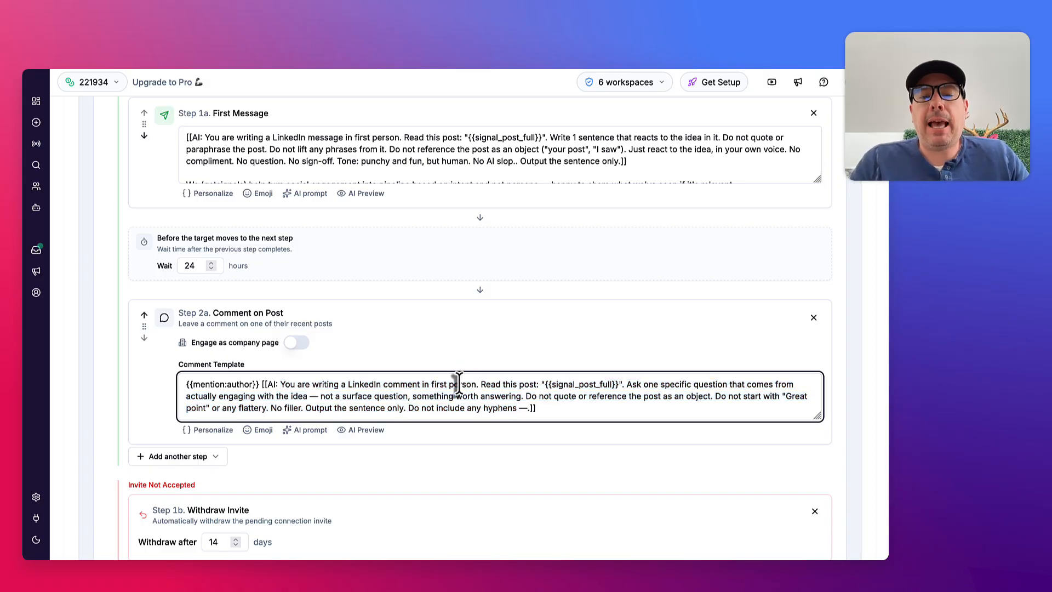
double_click(620, 387)
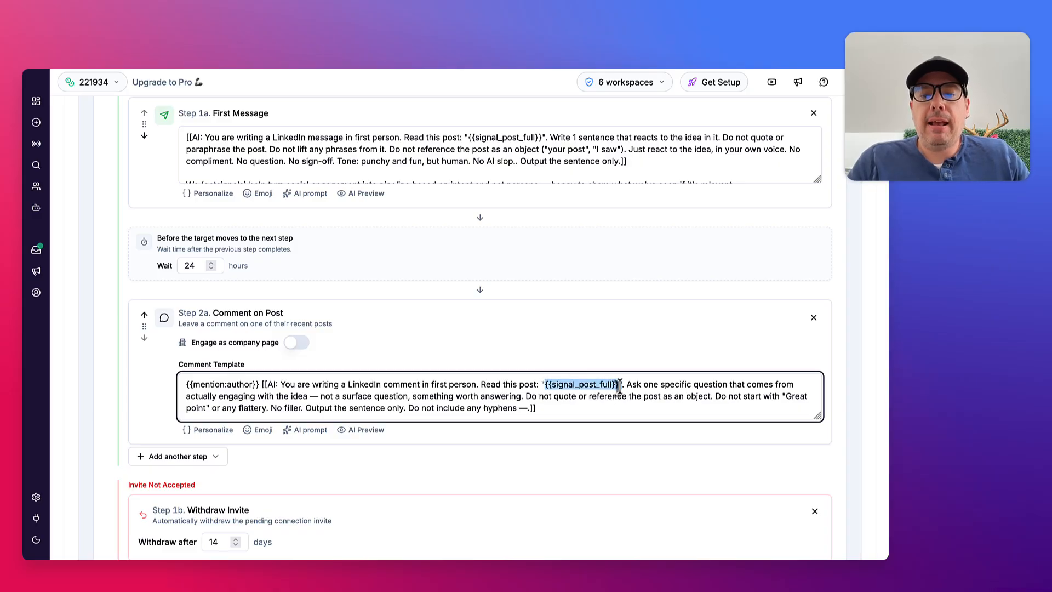
Open the AI preview for the Comment on Post template and pick the saved contact with an e-mail by searching for the contact's full name
left_click(620, 386)
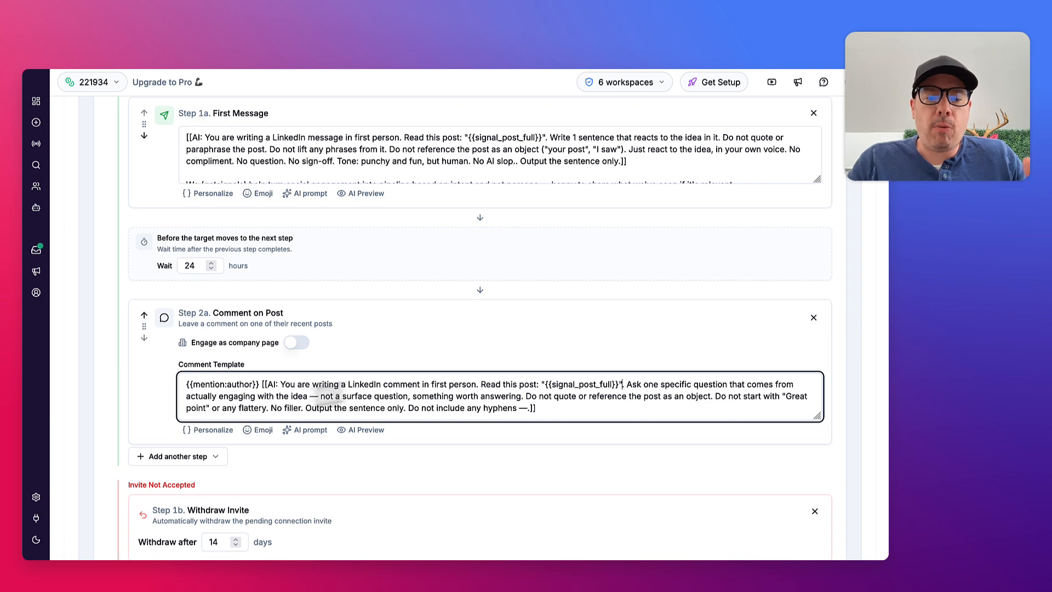
left_click(366, 431)
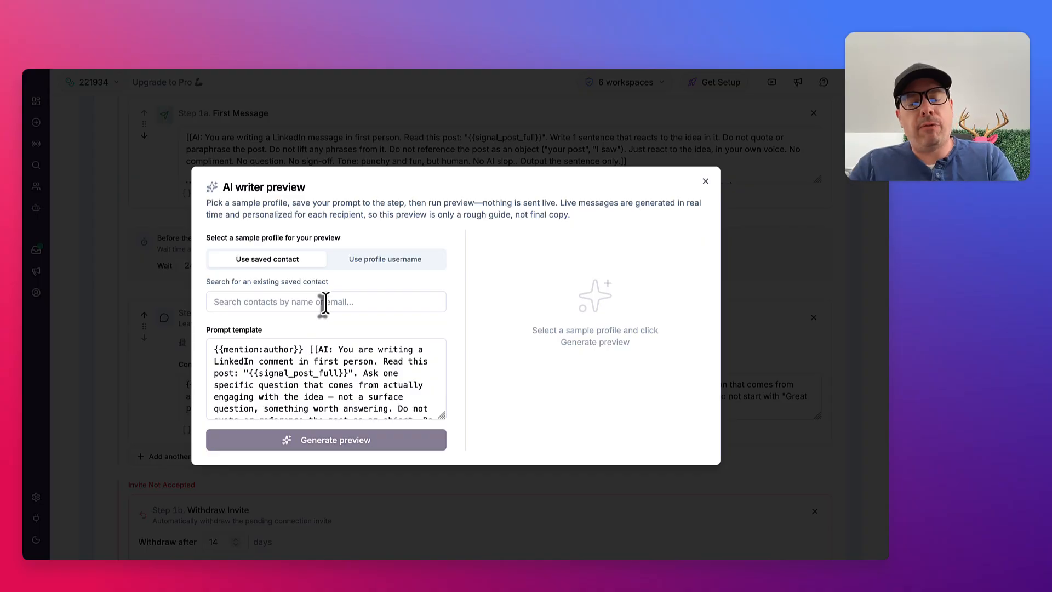
left_click(324, 302)
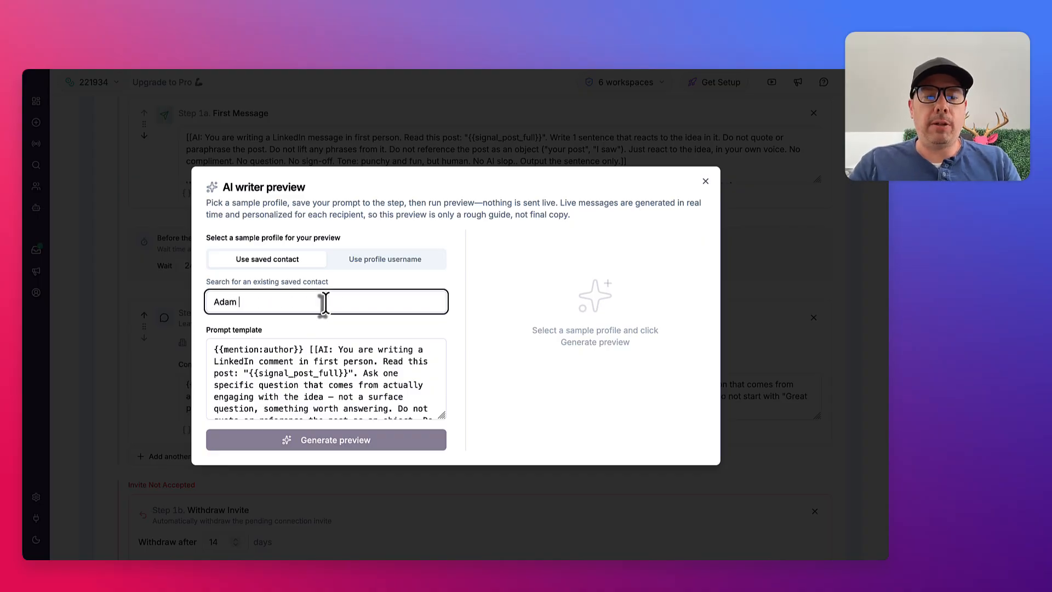
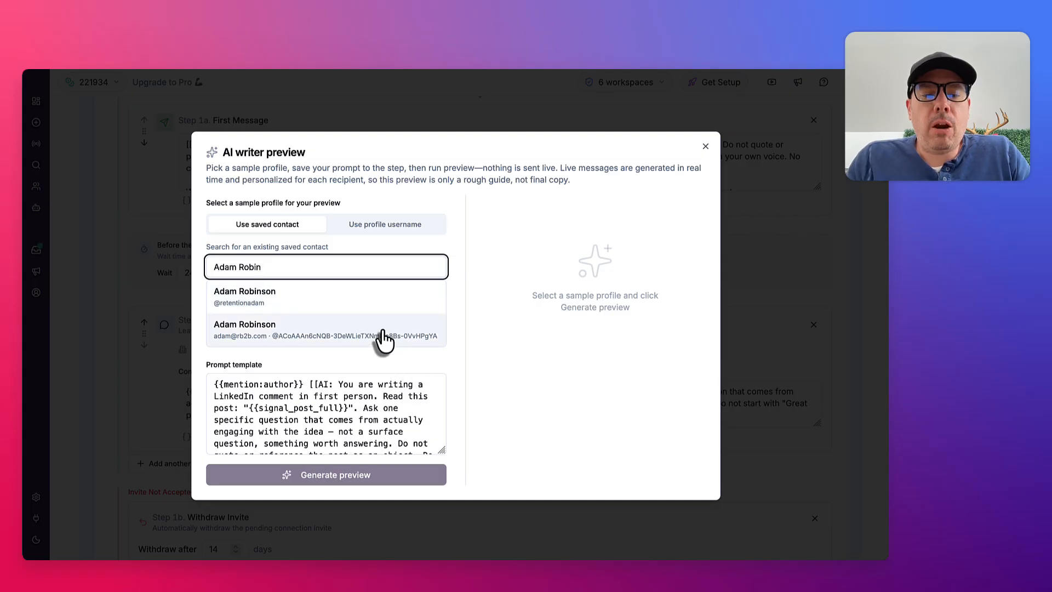
left_click(399, 336)
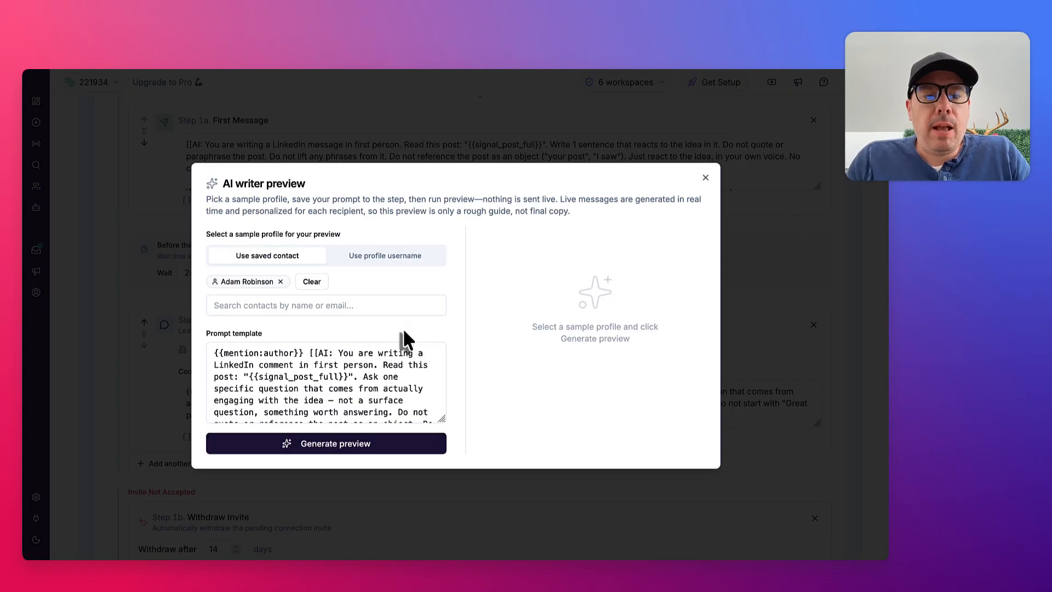
Check the profile username option, reselect the same saved contact as the sample profile, and generate the comment preview
left_click(385, 258)
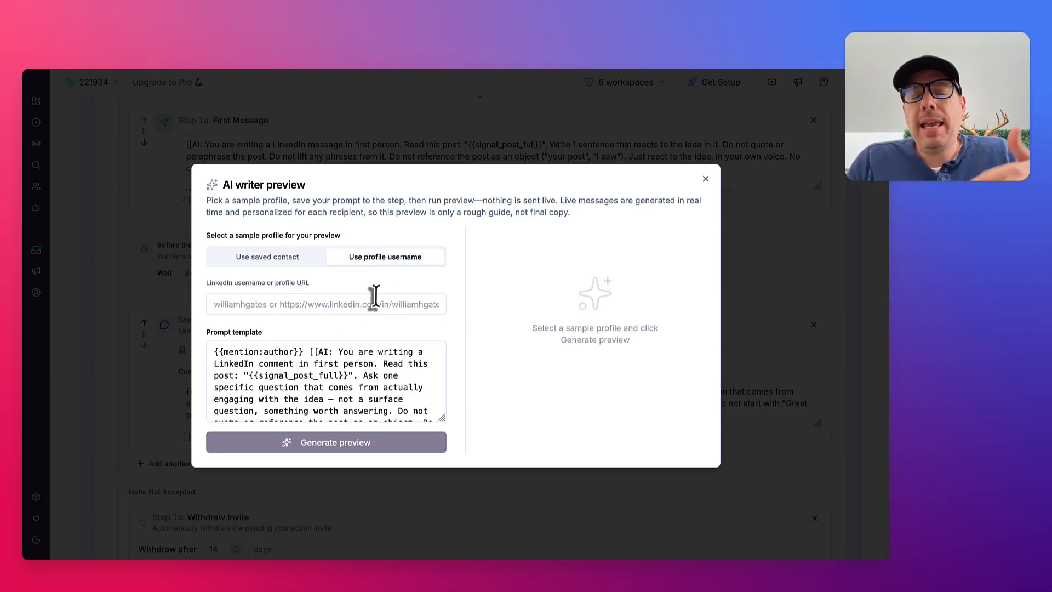
left_click(281, 266)
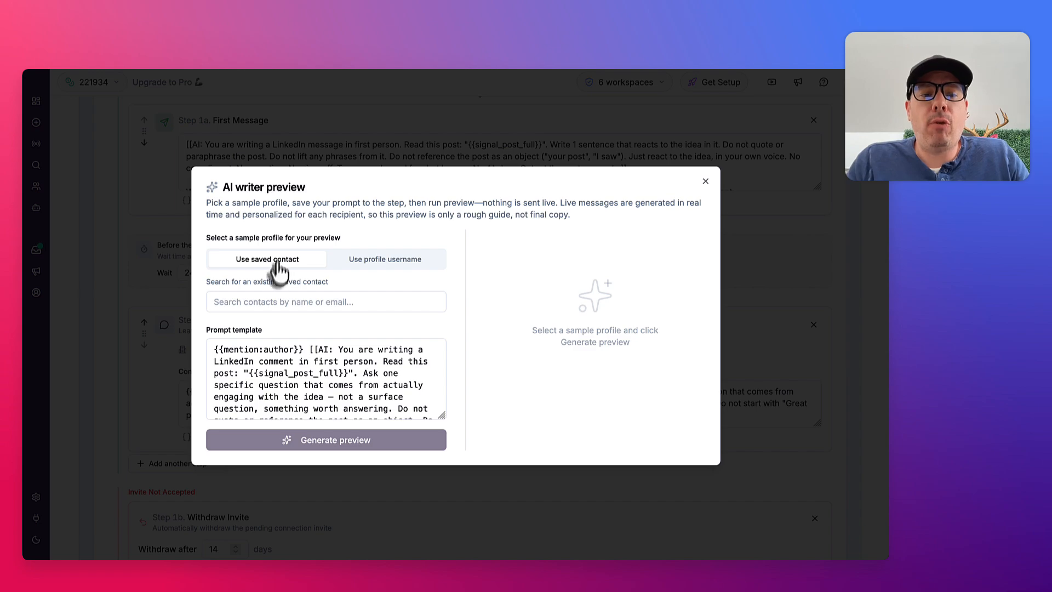
left_click(288, 300)
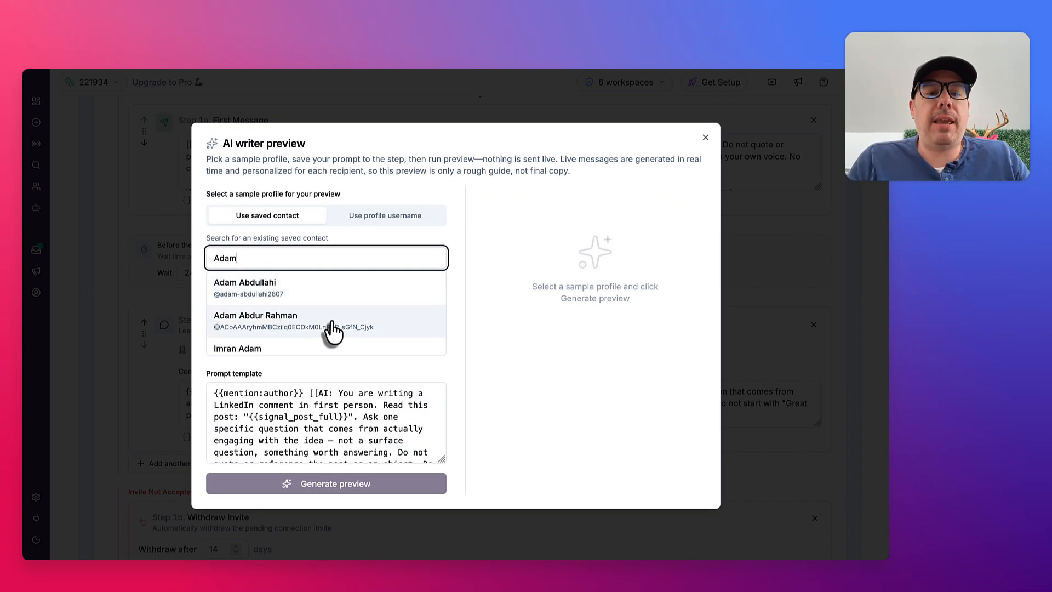
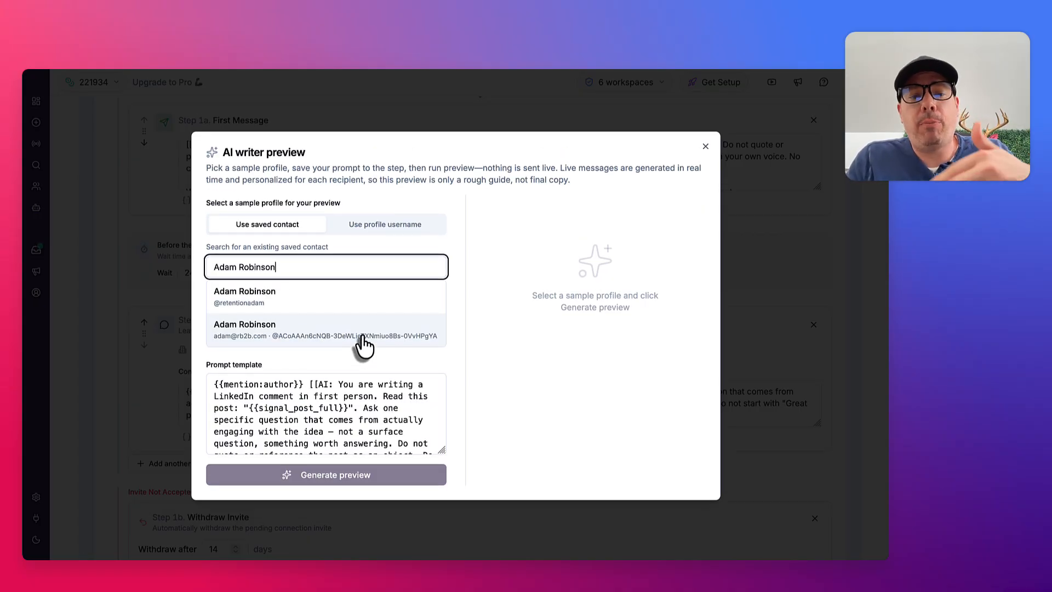
left_click(363, 335)
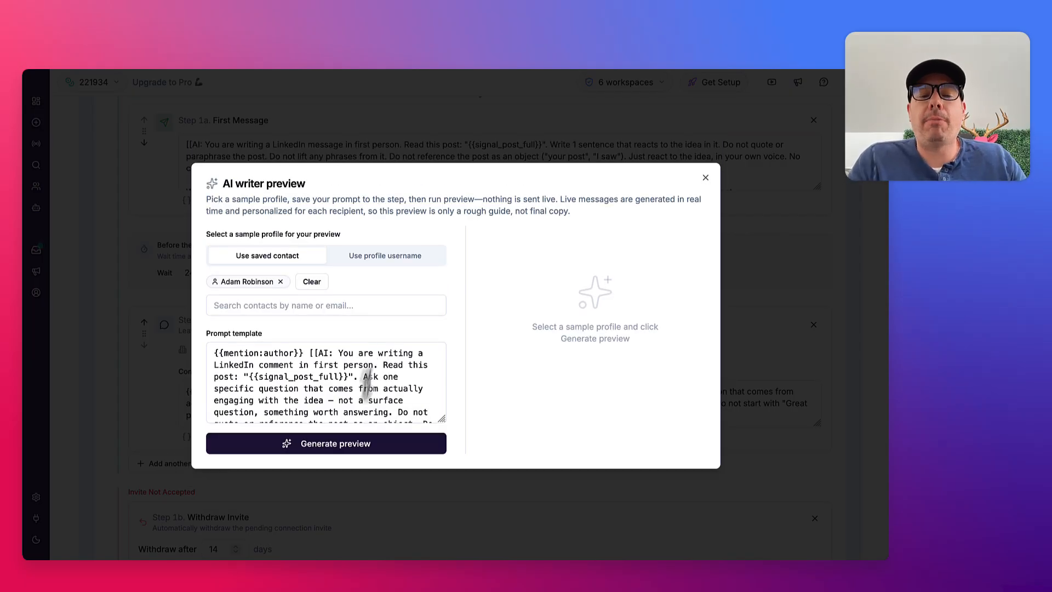
left_click(364, 441)
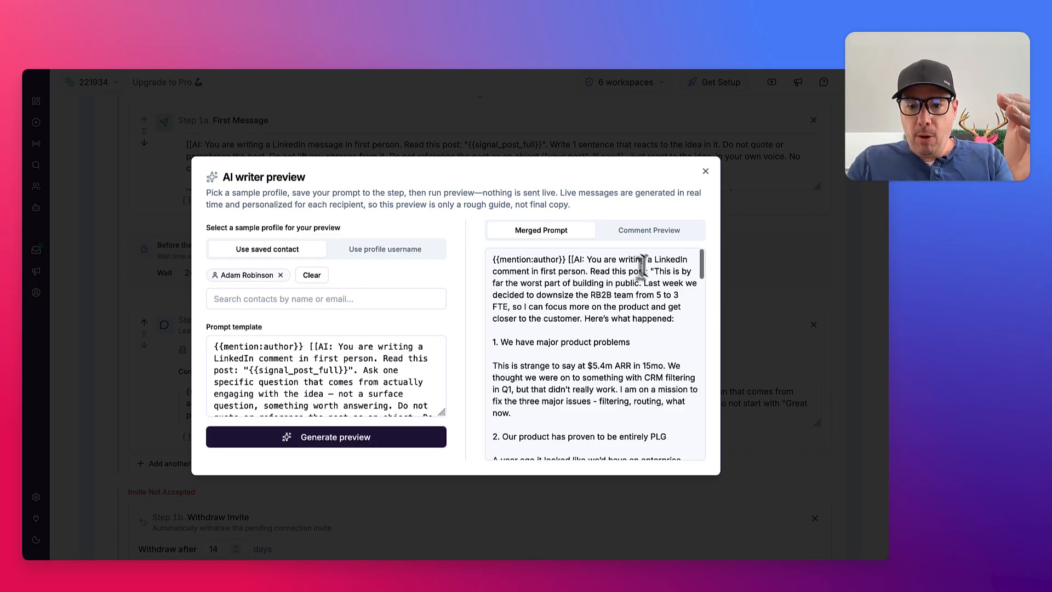
Read through the merged prompt to examine how the contact's full post is inserted between the AI instructions
left_click_drag(651, 272, 663, 322)
left_click(663, 323)
scroll(631, 358, "down", 15)
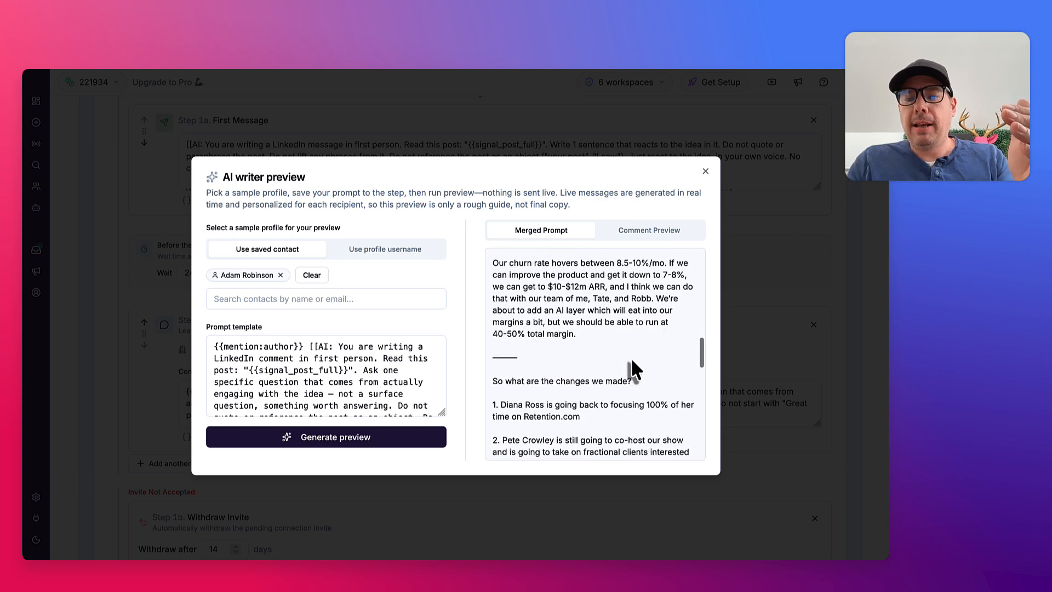
scroll(631, 359, "down", 10)
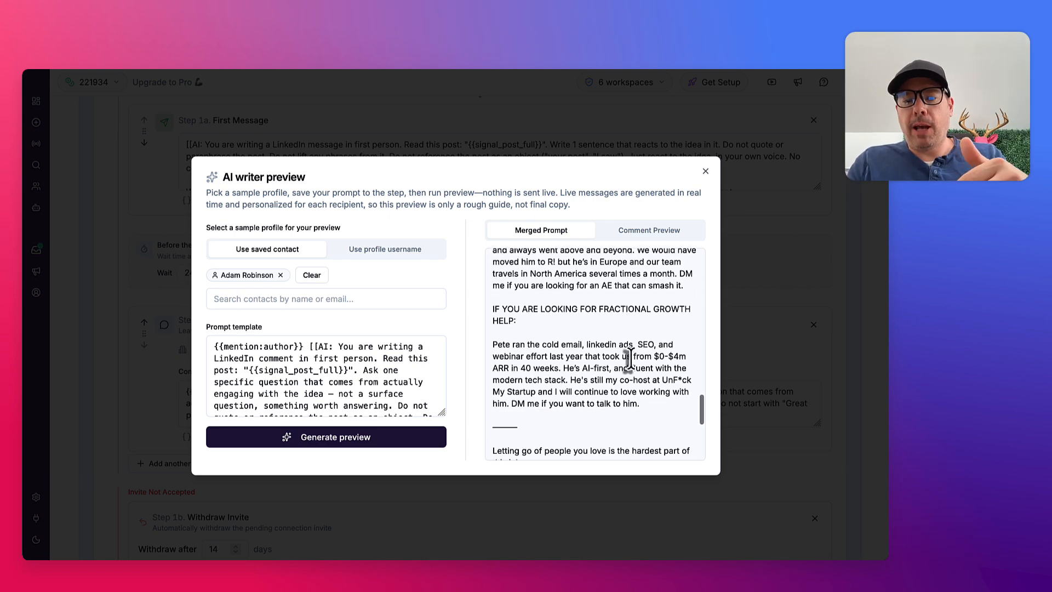
scroll(630, 357, "down", 1)
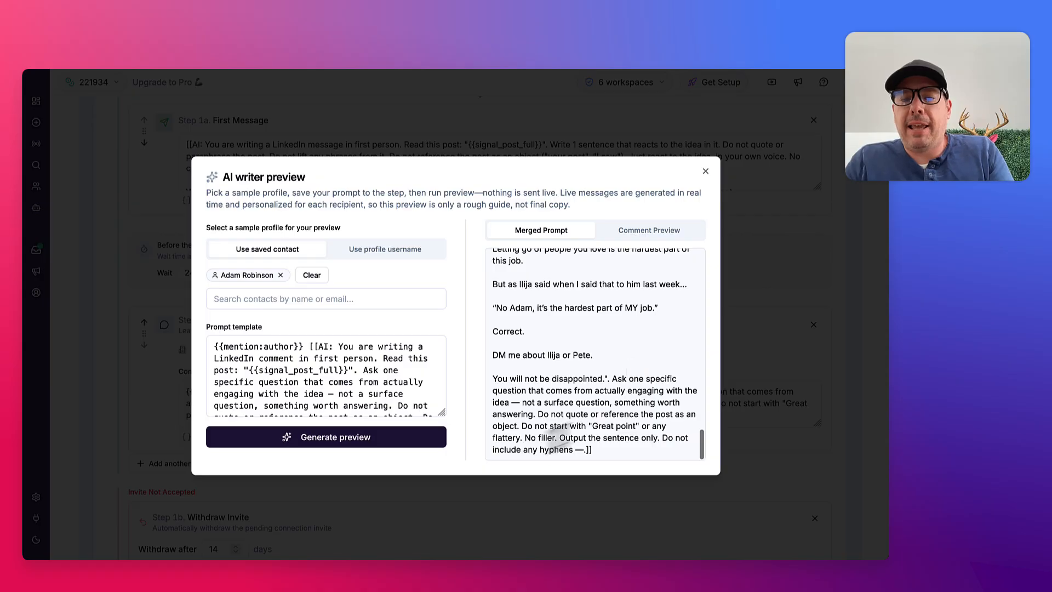
scroll(625, 340, "up", 10)
scroll(623, 340, "up", 10)
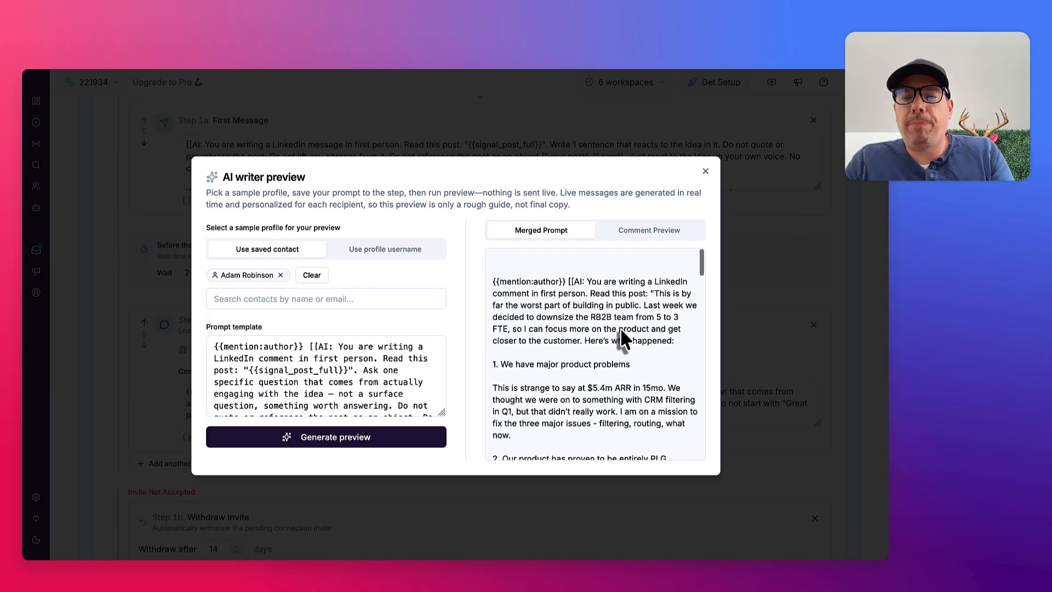
Review the generated comment in Comment Preview alongside the prompt template, and close the AI writer preview
left_click(654, 232)
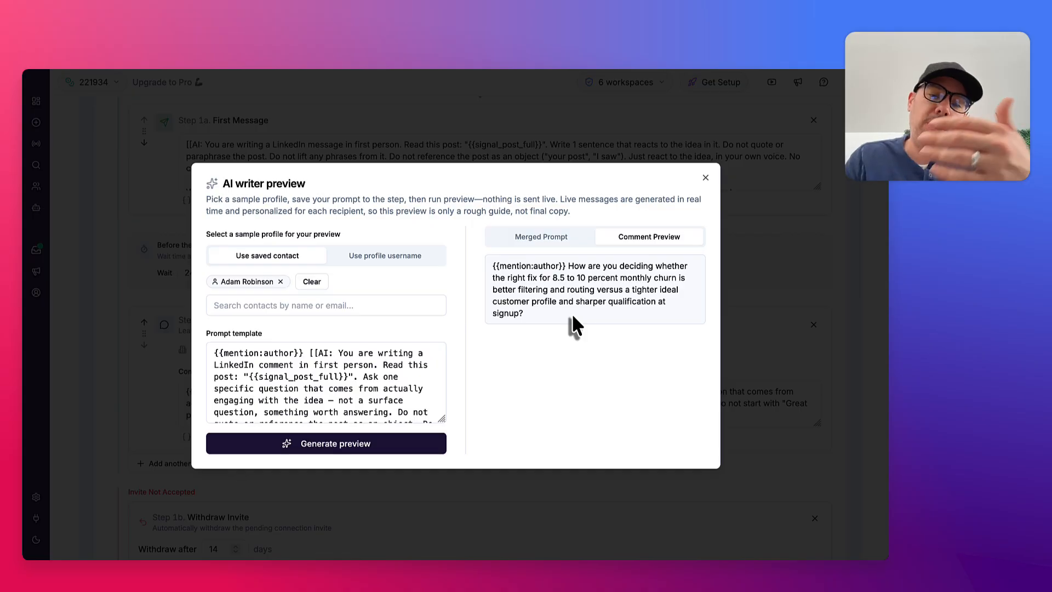
triple_click(568, 269)
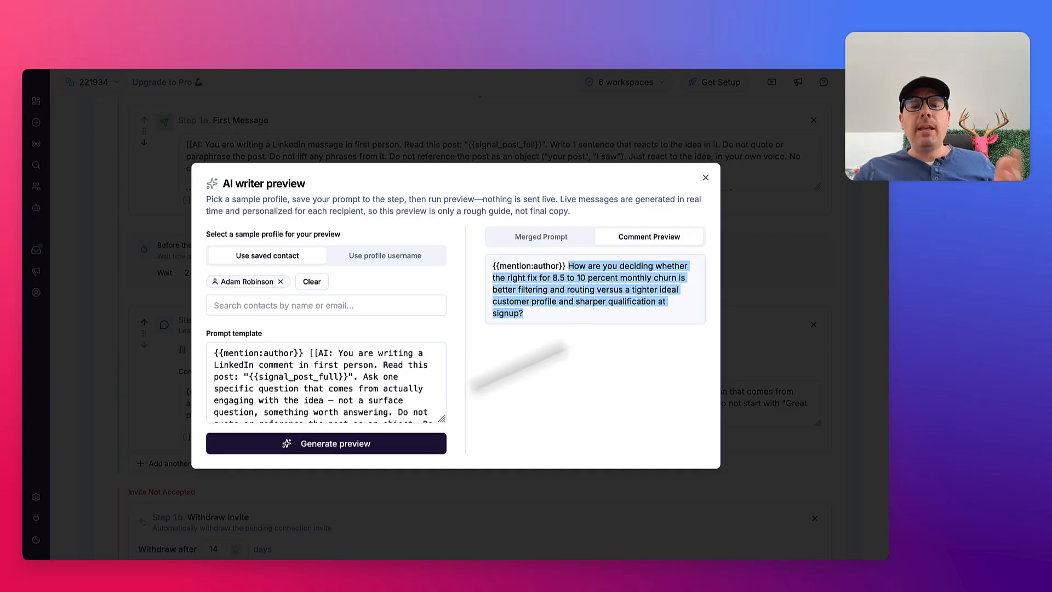
scroll(364, 397, "down", 3)
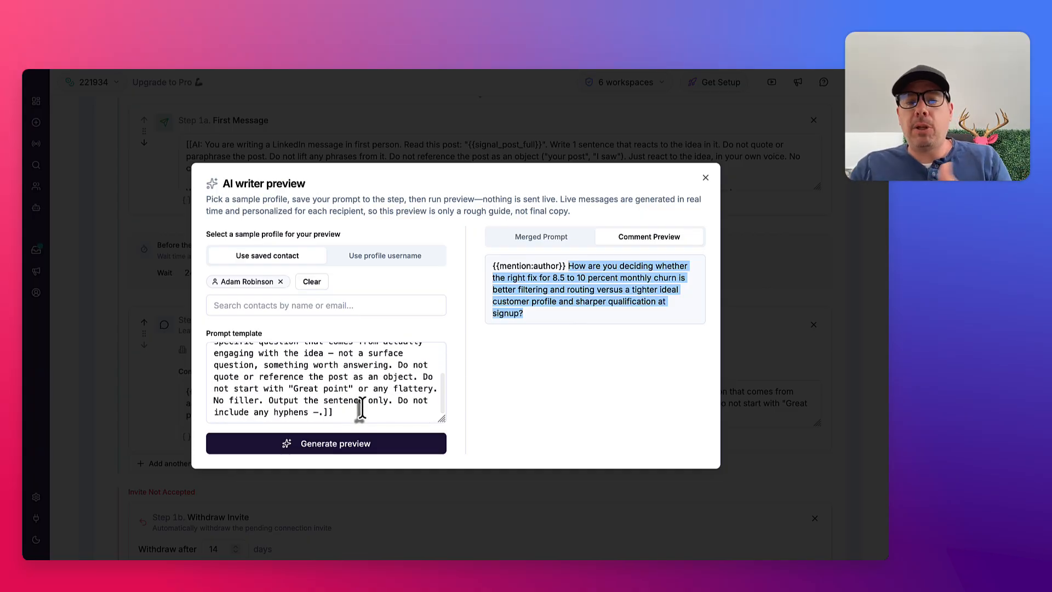
left_click(335, 414)
scroll(276, 384, "up", 1)
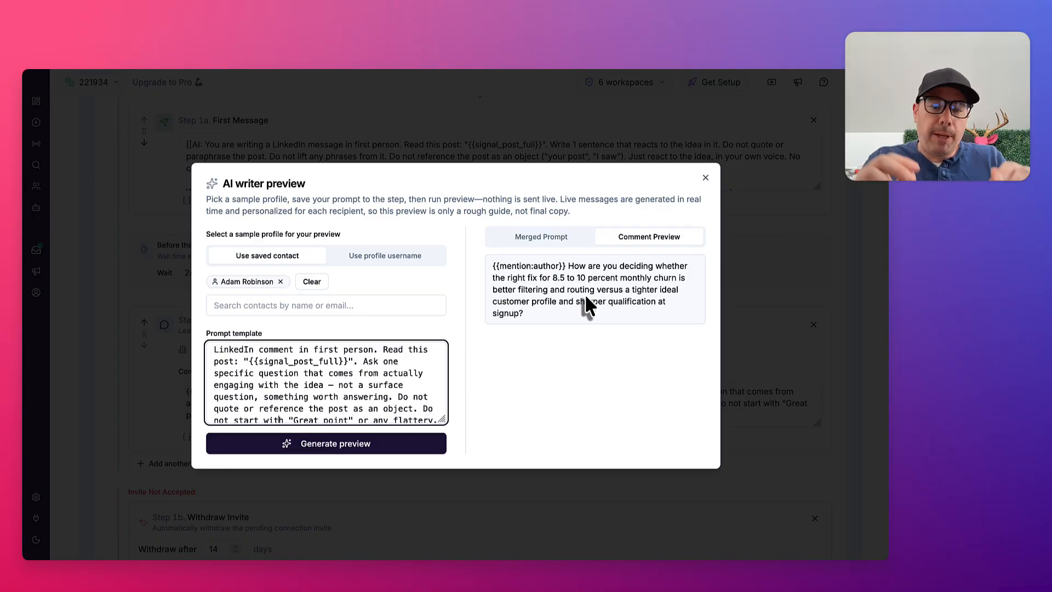
left_click(372, 259)
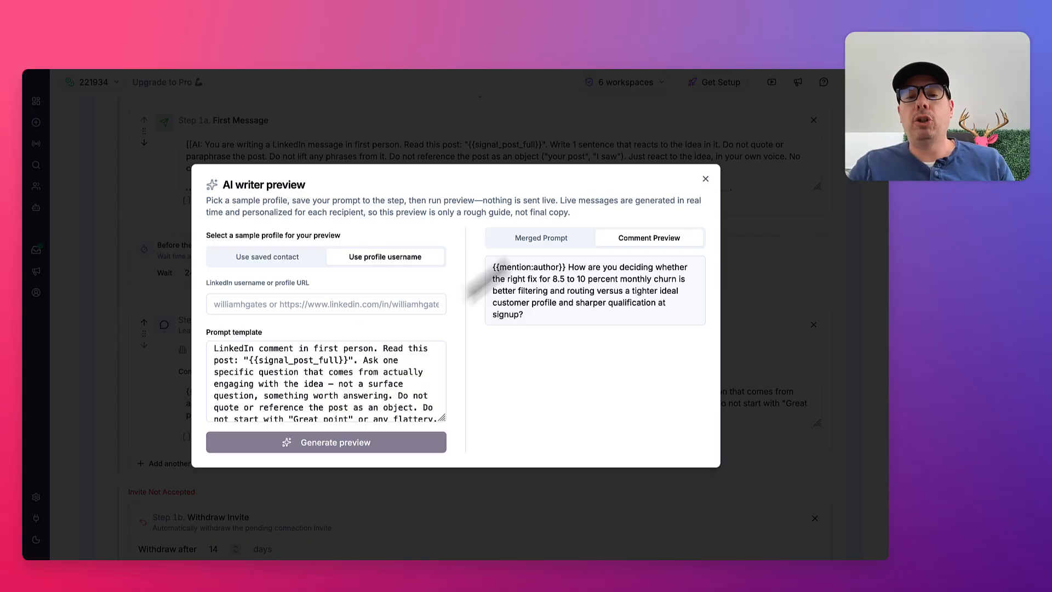
left_click(706, 179)
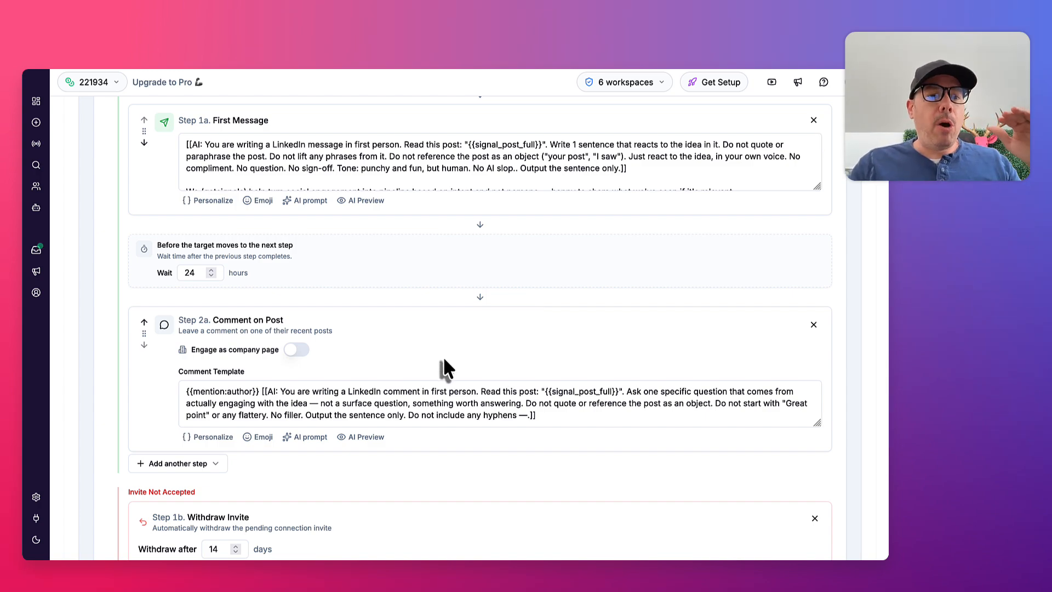
Open the Cold EM to Outbound signal for editing and show its integrations
left_click(36, 144)
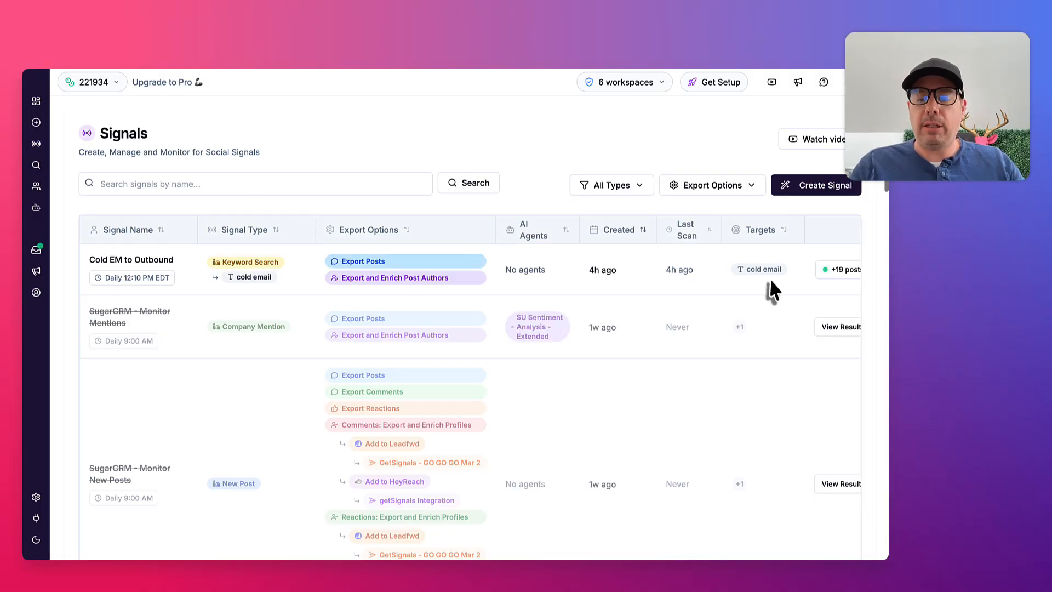
left_click(843, 270)
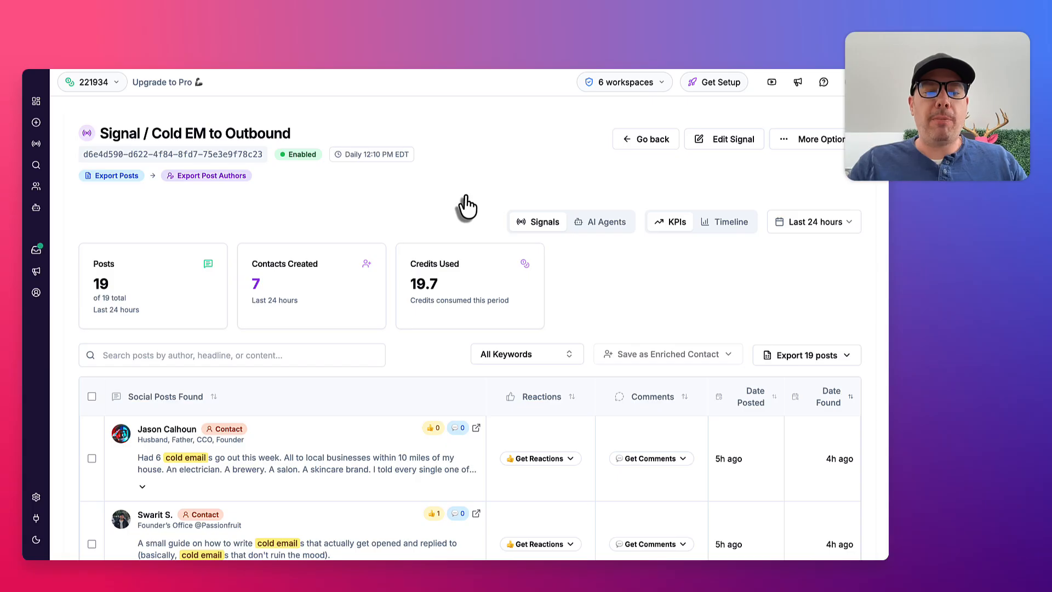
left_click(725, 143)
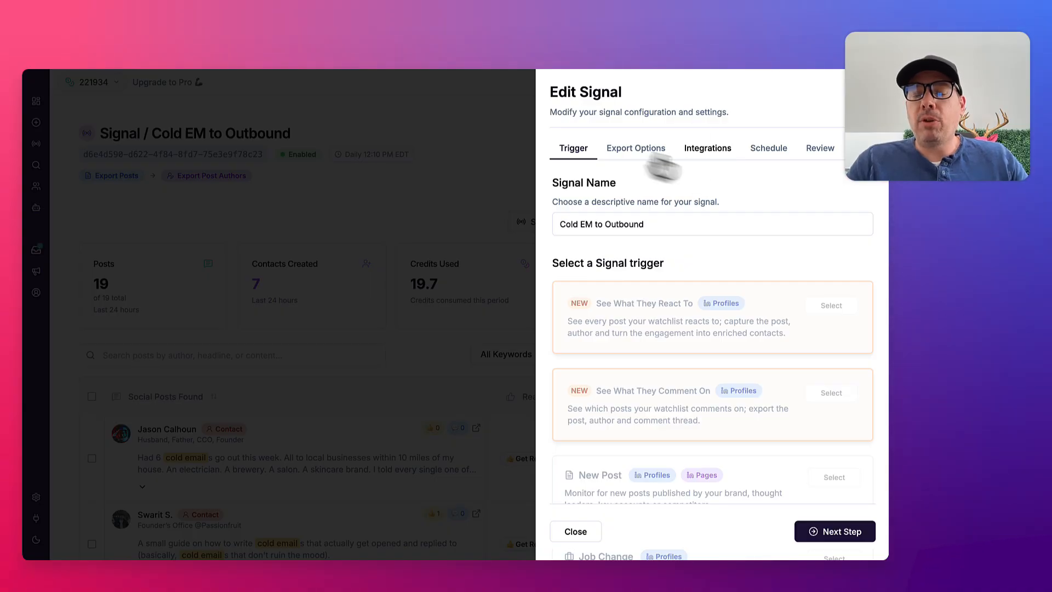
left_click(722, 167)
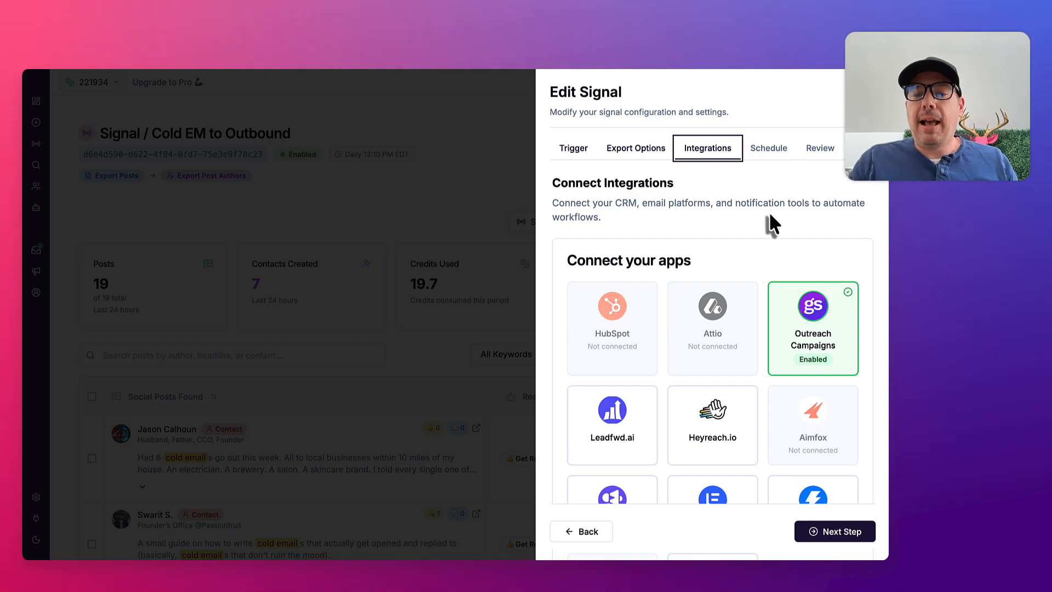
left_click(716, 204)
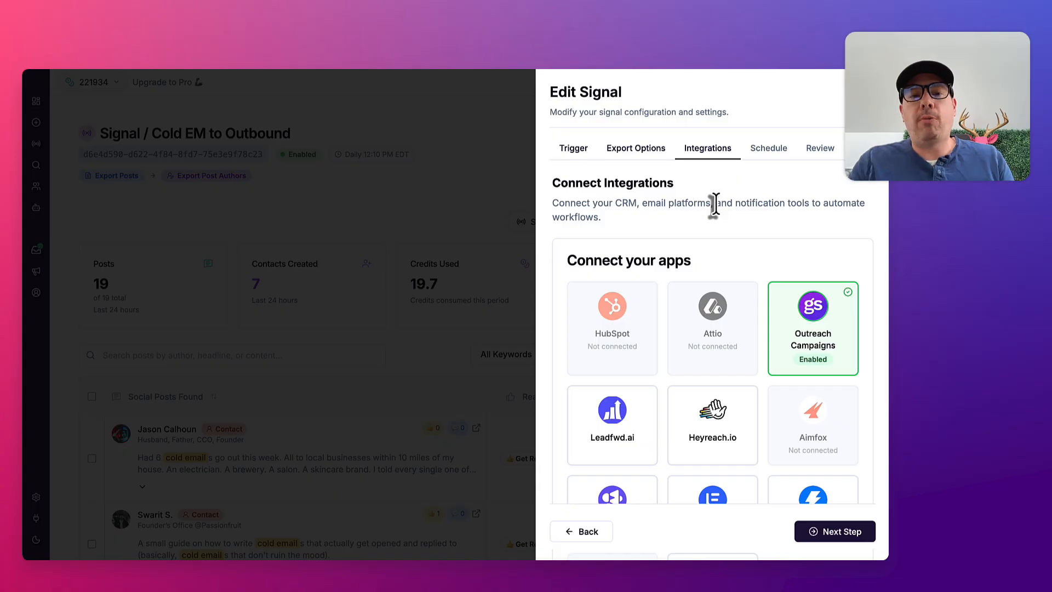
Try to select the non profit campaign for auto-enrolling contacts in the Outreach Campaigns integration, and close its settings without saving
left_click(813, 324)
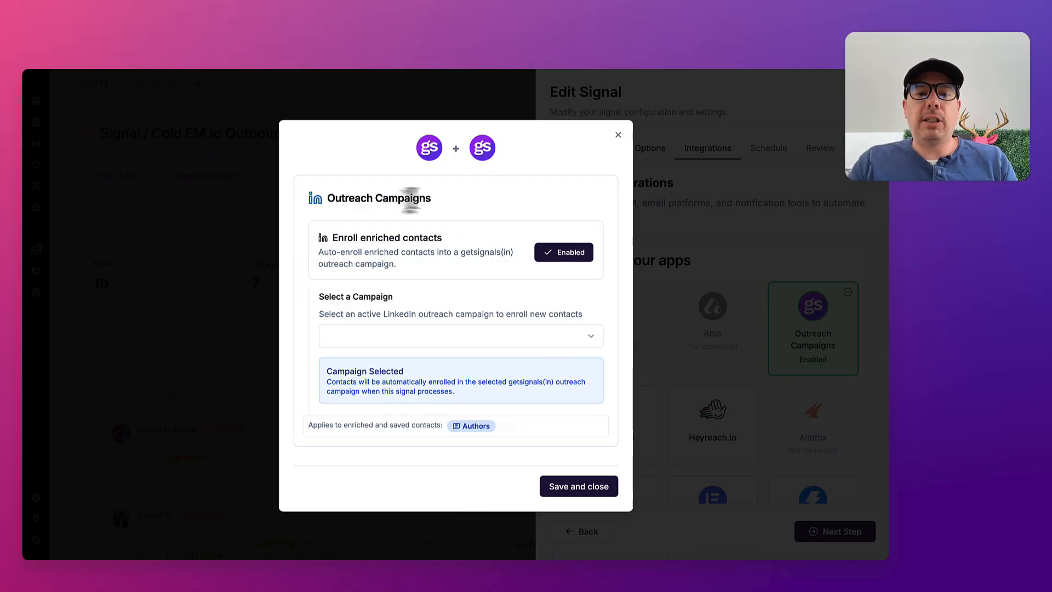
left_click_drag(411, 200, 379, 202)
left_click(447, 339)
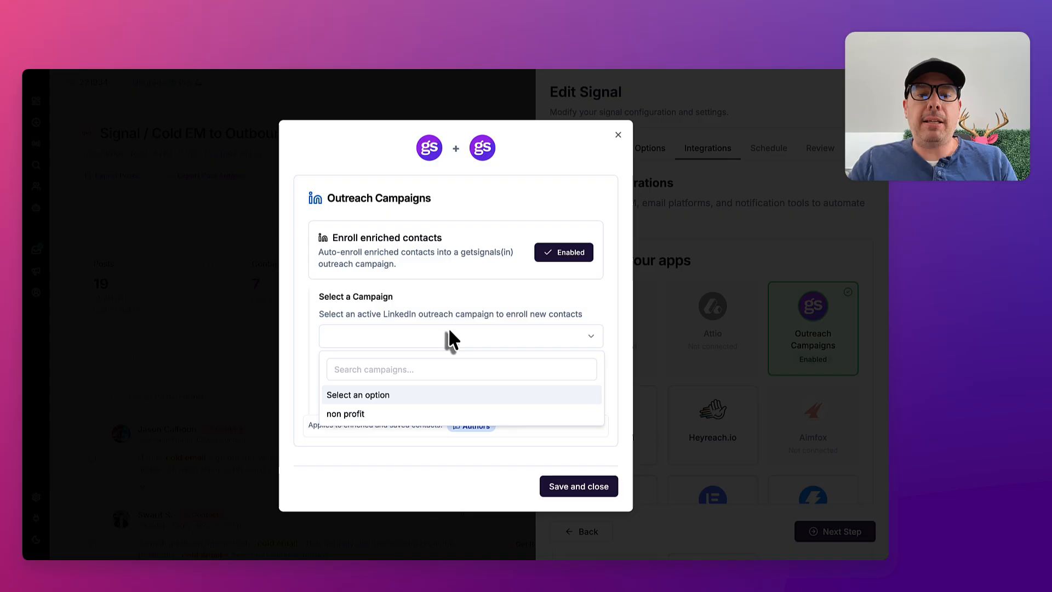
left_click(346, 414)
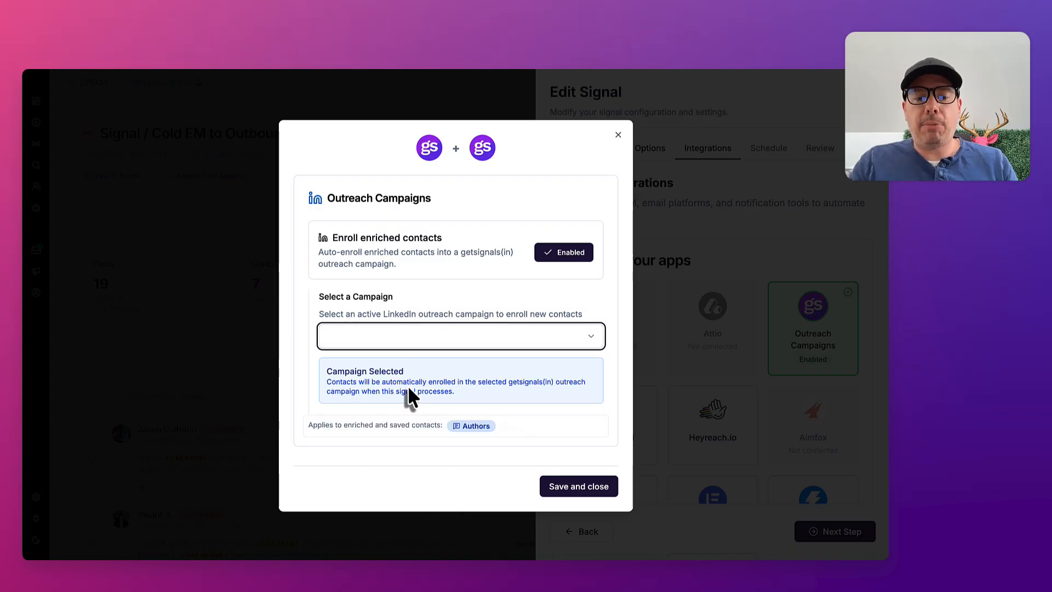
left_click(618, 134)
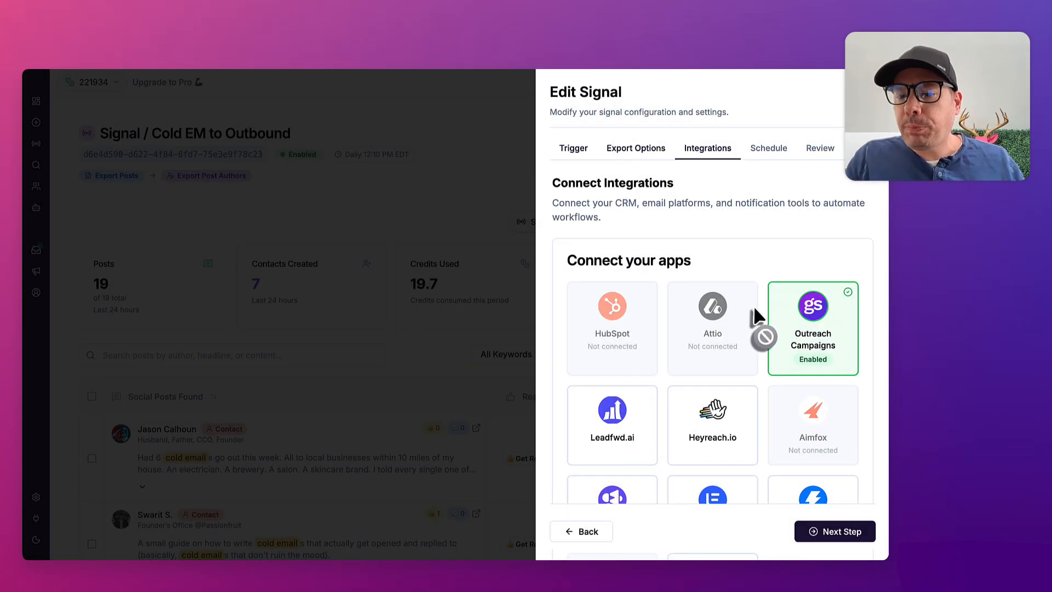
Look over the other apps available to connect and discard the signal edits
scroll(754, 307, "down", 2)
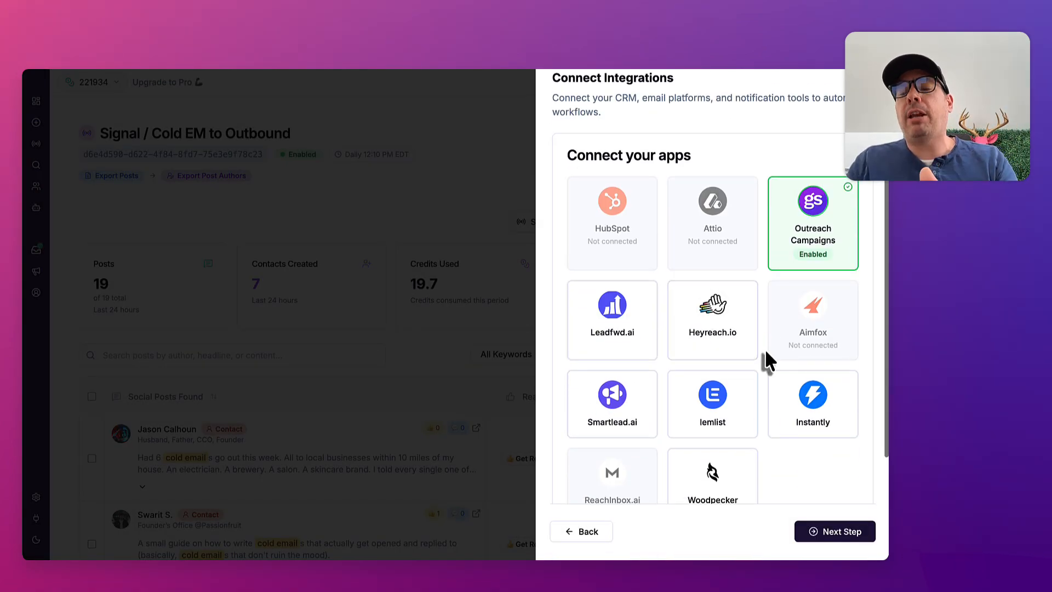
scroll(764, 357, "up", 2)
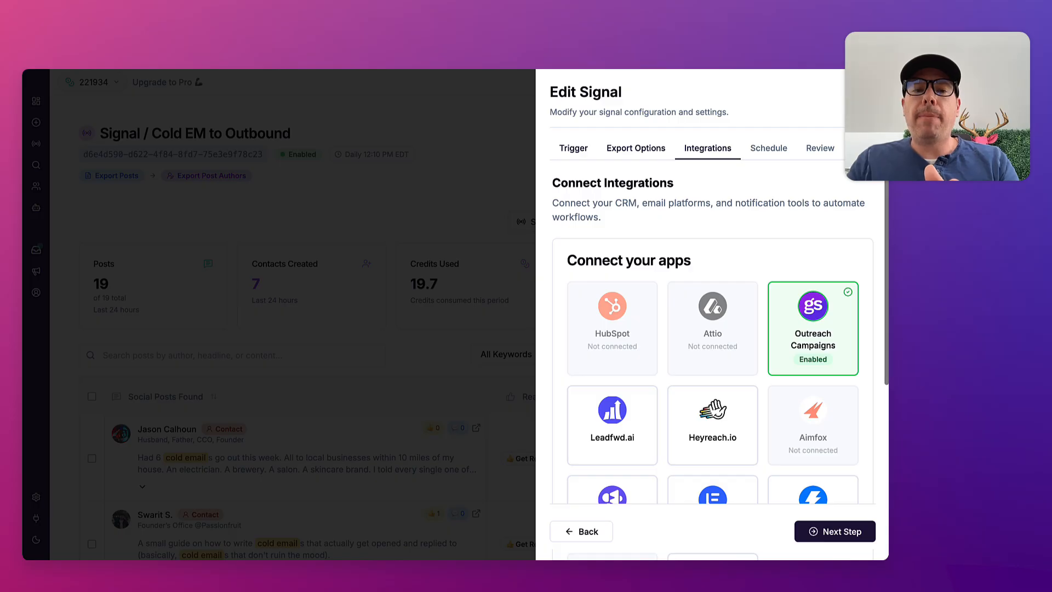
key("Escape")
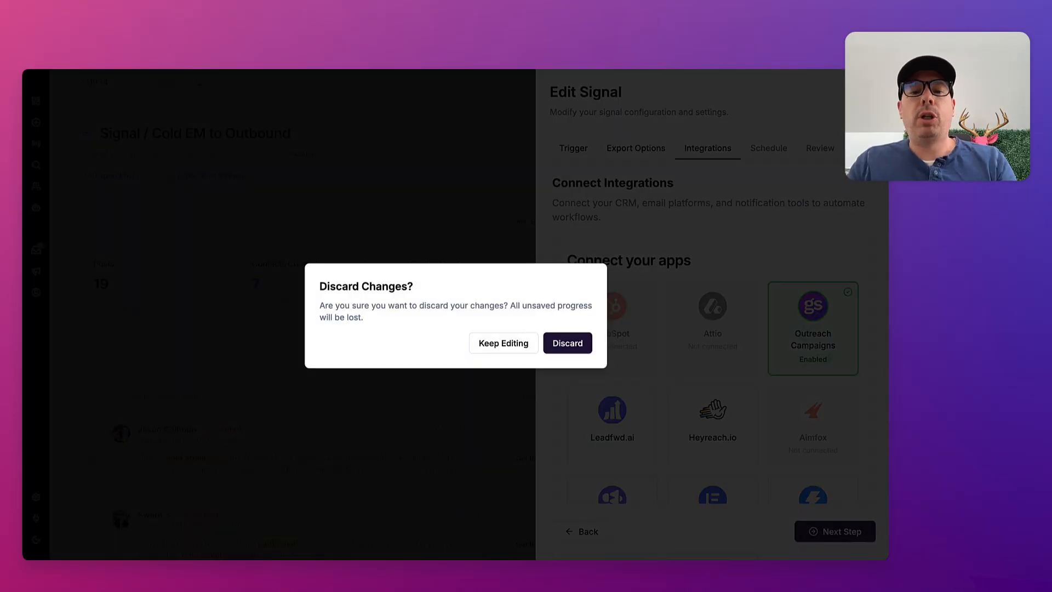
left_click(570, 346)
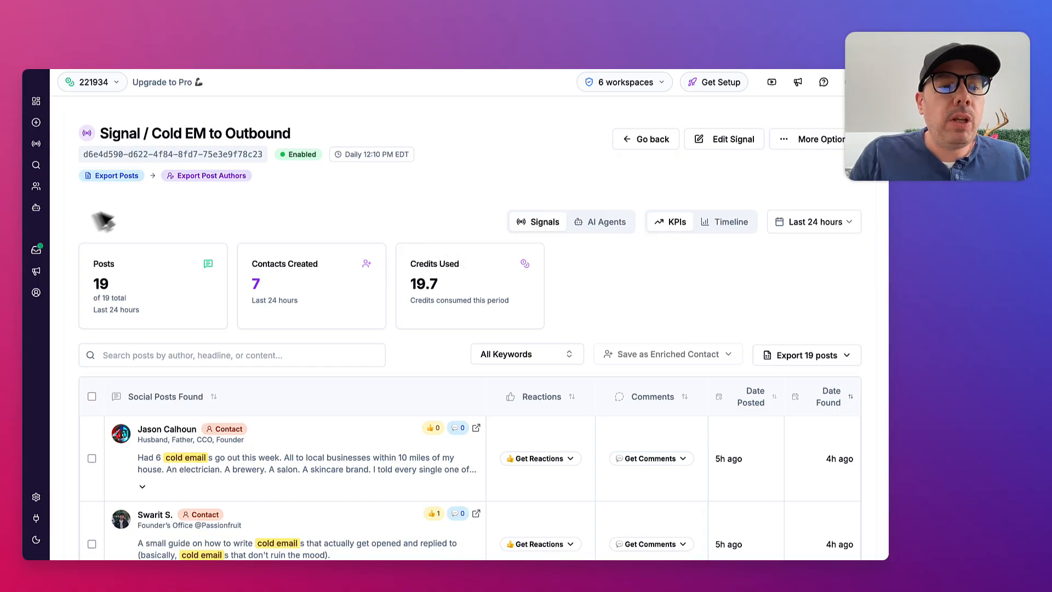
Open the Leadfwd Qualification Agent from the AI agents list for editing
left_click(36, 209)
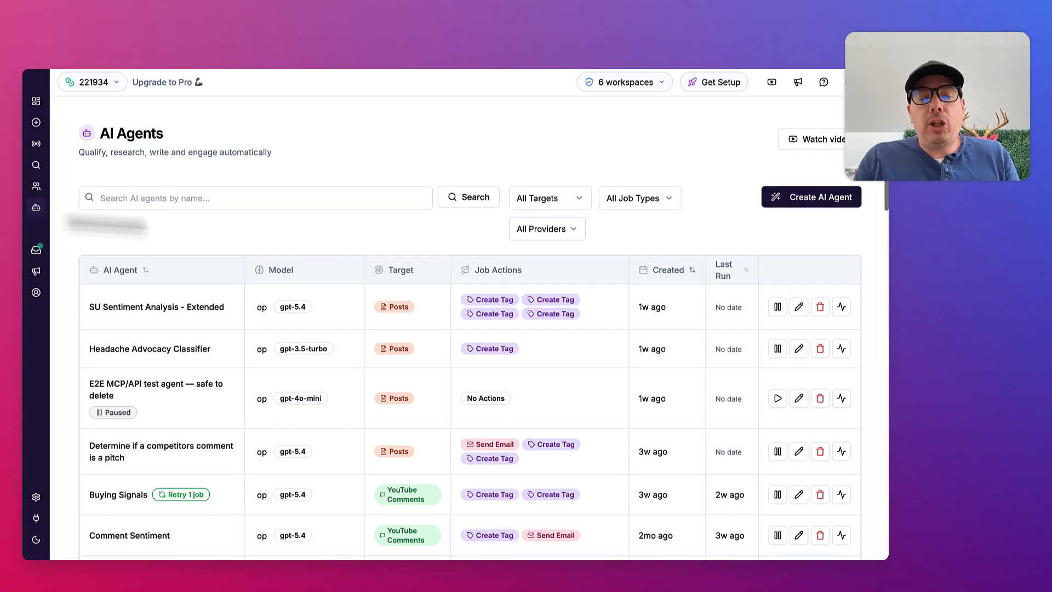
scroll(401, 310, "down", 3)
scroll(401, 312, "down", 5)
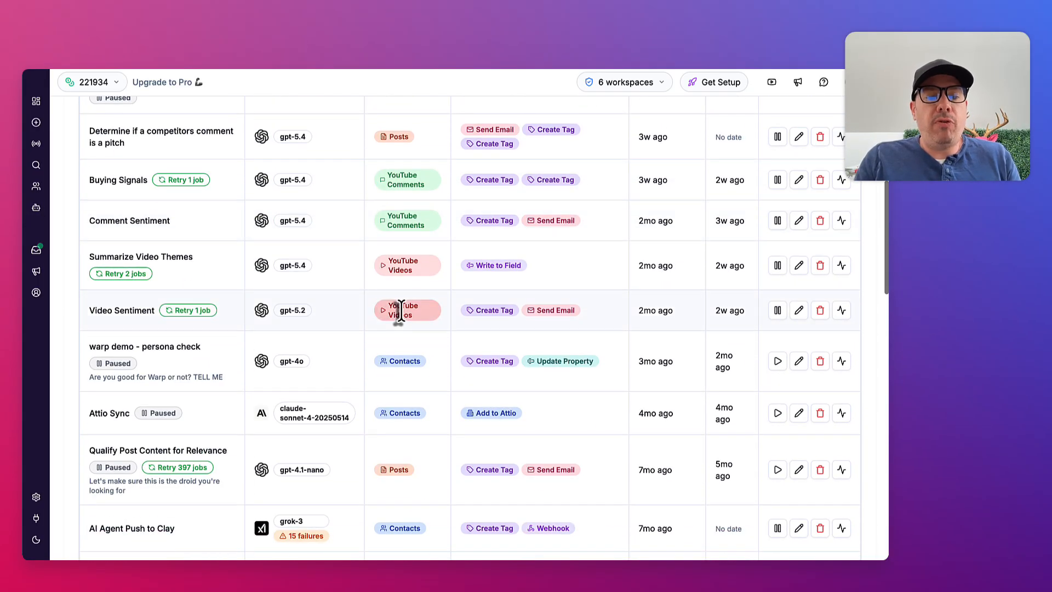
scroll(401, 313, "down", 4)
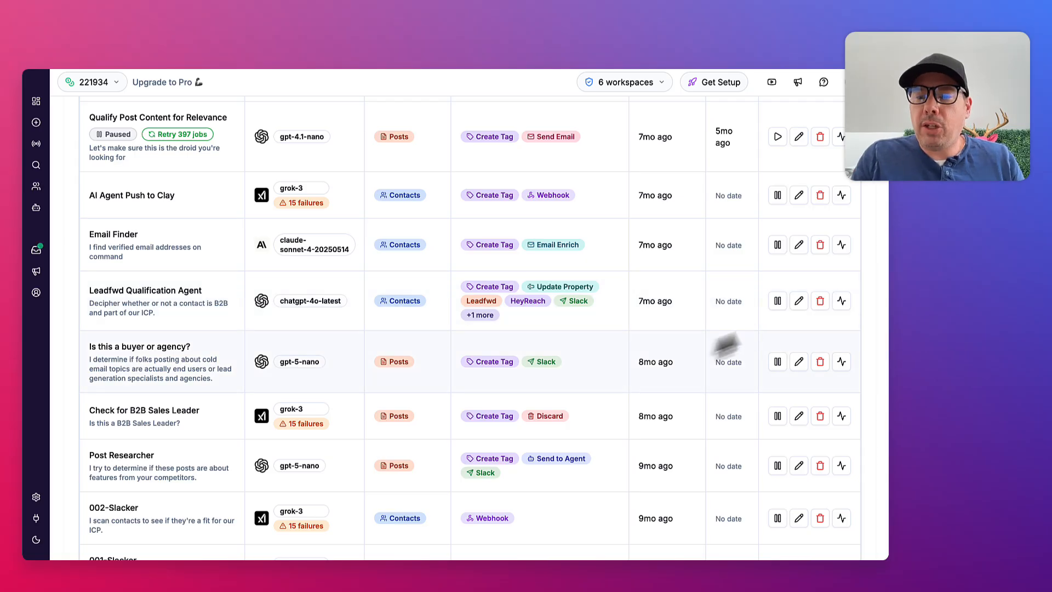
left_click(799, 302)
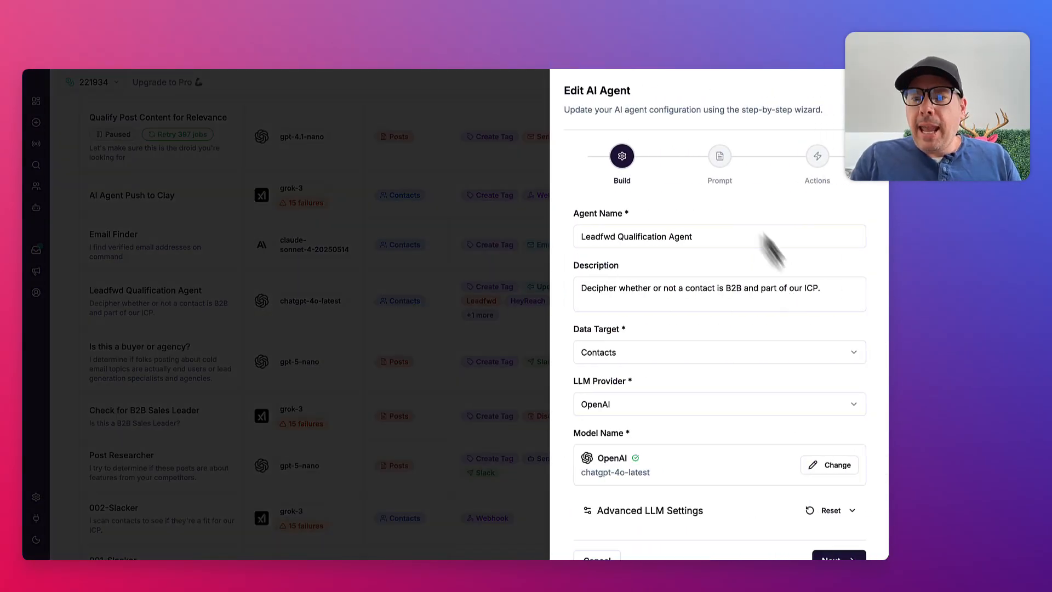
Review the qualification agent's system prompt and AI agent prompt template
left_click(721, 156)
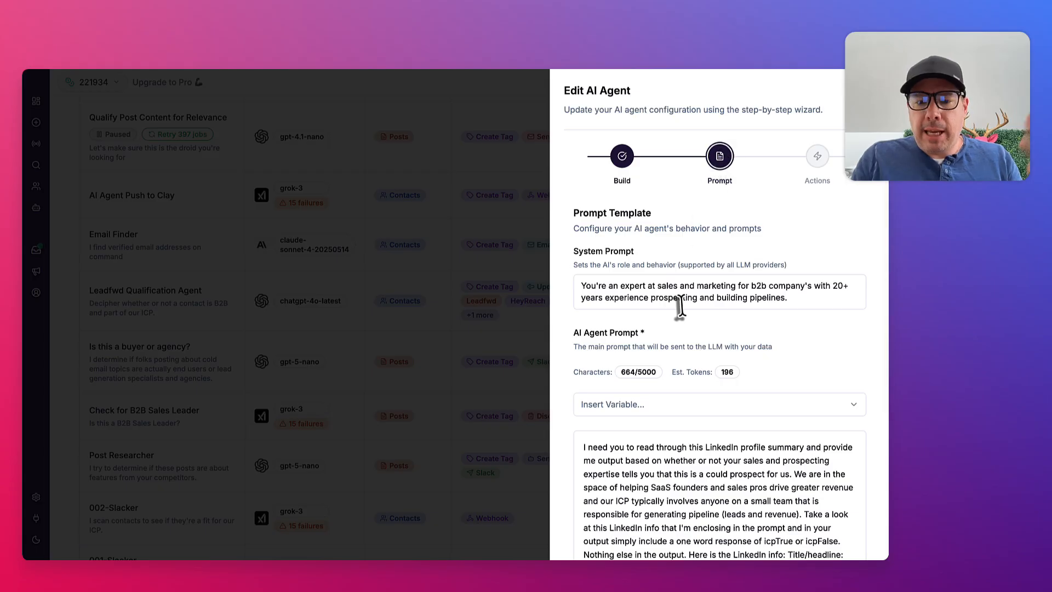
scroll(679, 301, "down", 2)
scroll(692, 447, "down", 1)
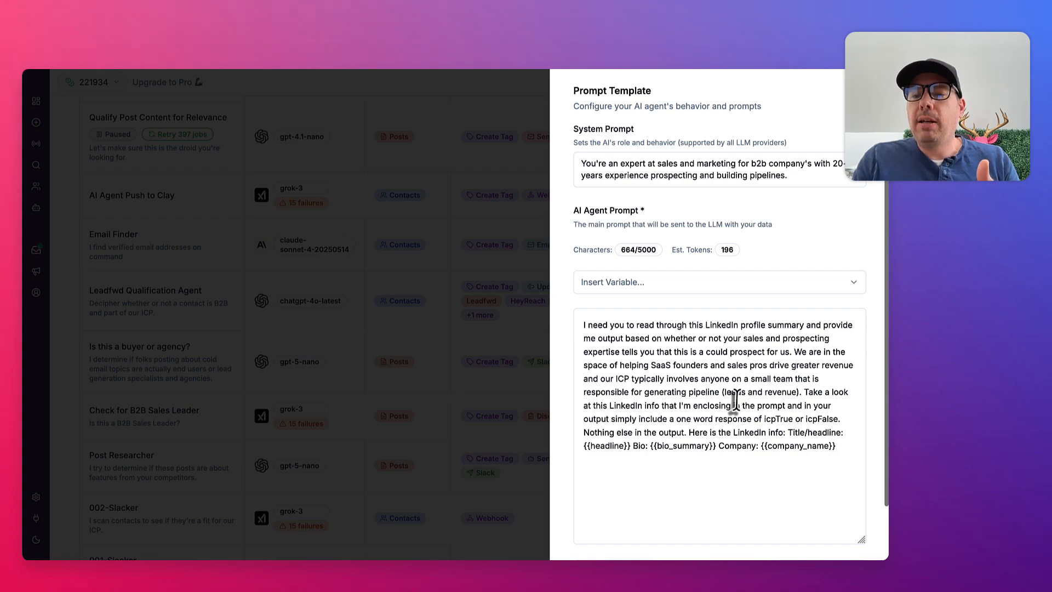
scroll(735, 400, "up", 1)
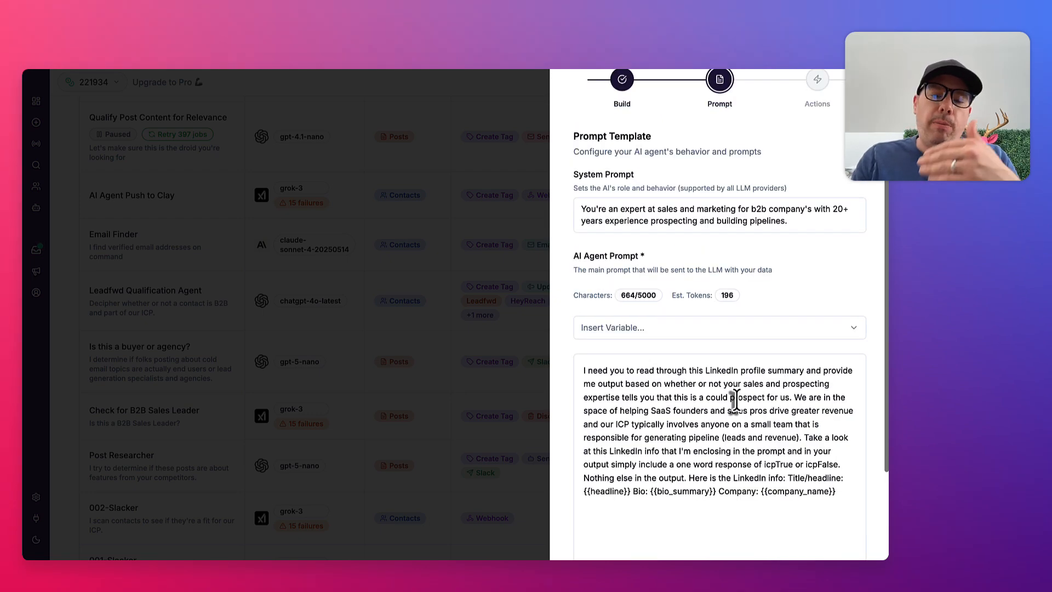
left_click(735, 400)
scroll(734, 400, "up", 1)
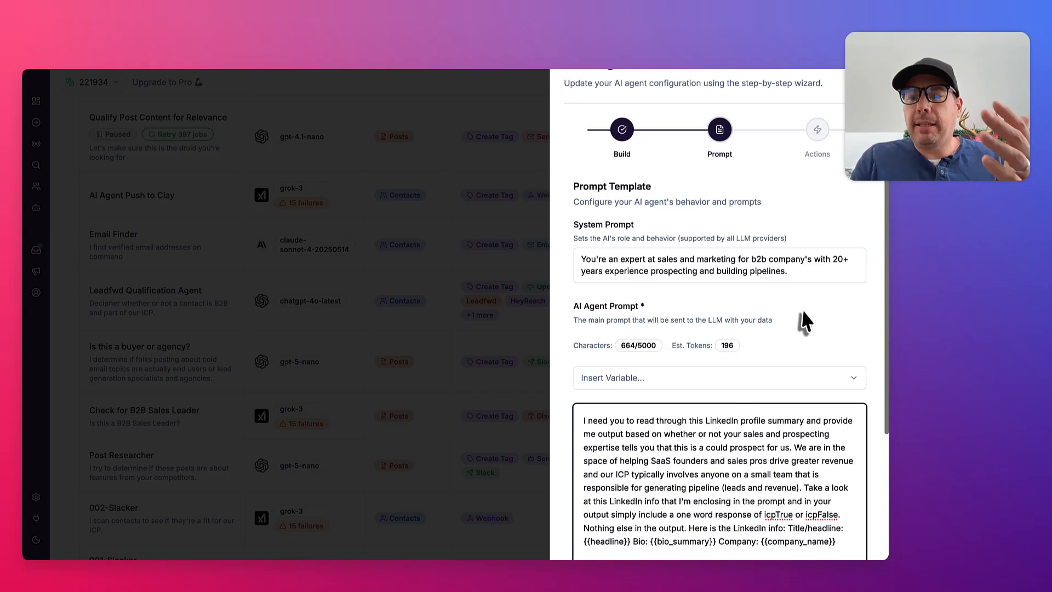
Review the agent's configured actions, from the prompt reference and basic actions through the conditional actions to the action summary
left_click(818, 132)
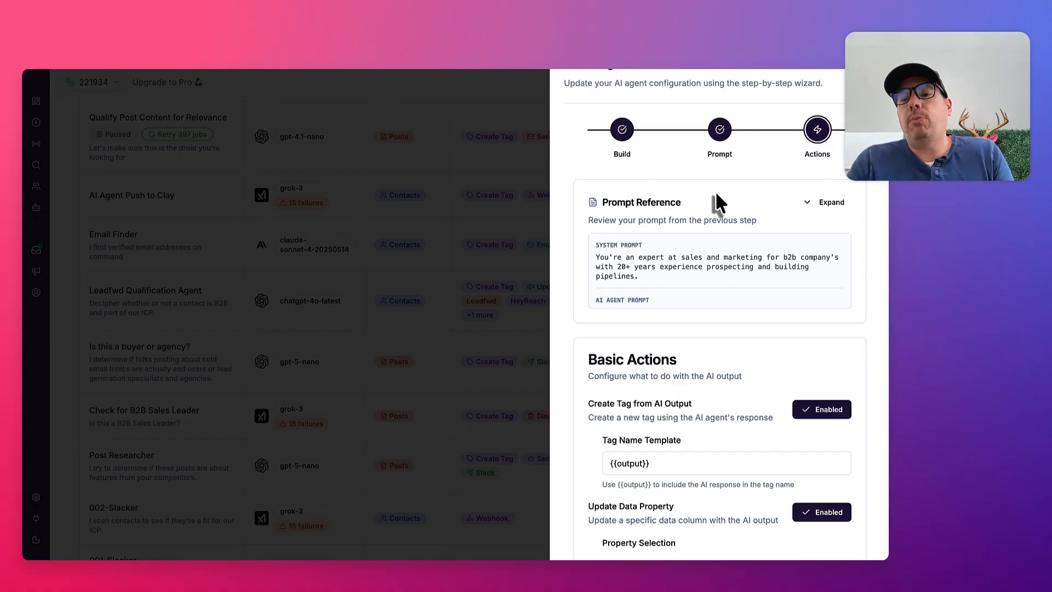
scroll(715, 202, "down", 1)
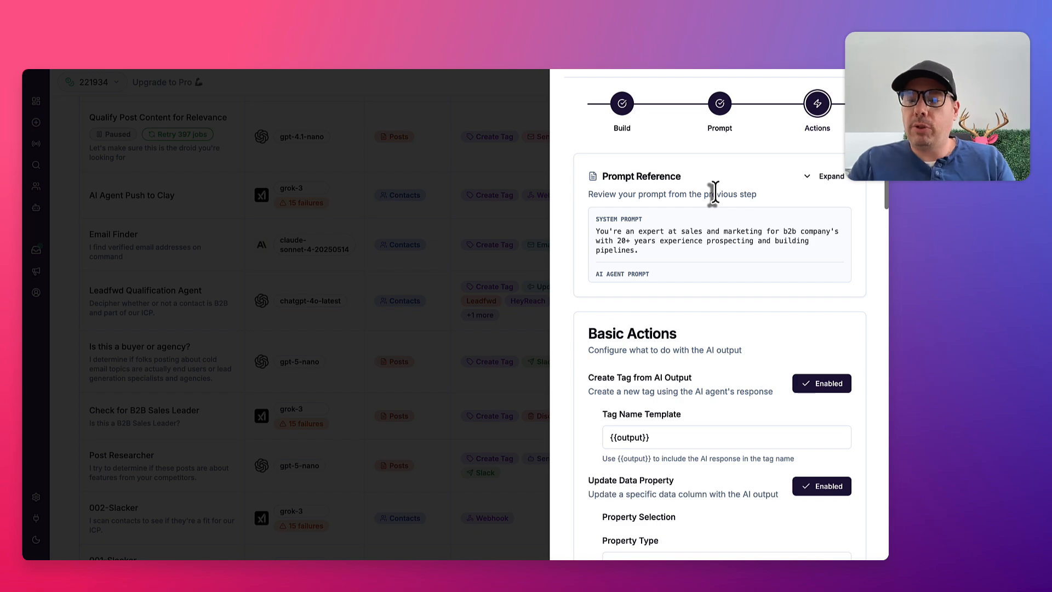
scroll(714, 192, "down", 12)
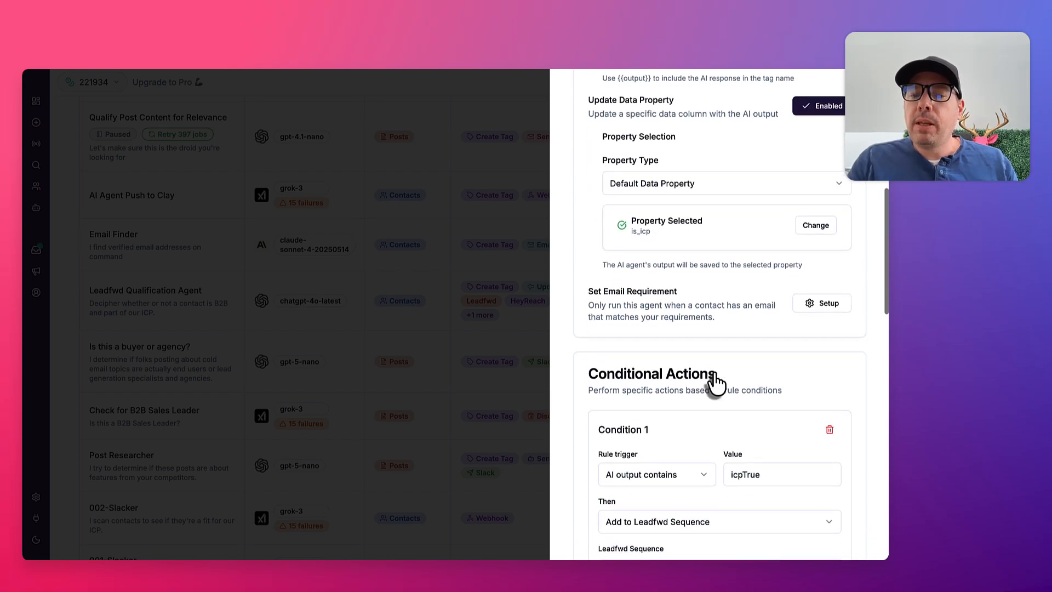
scroll(716, 379, "down", 7)
scroll(717, 380, "down", 3)
scroll(717, 382, "up", 13)
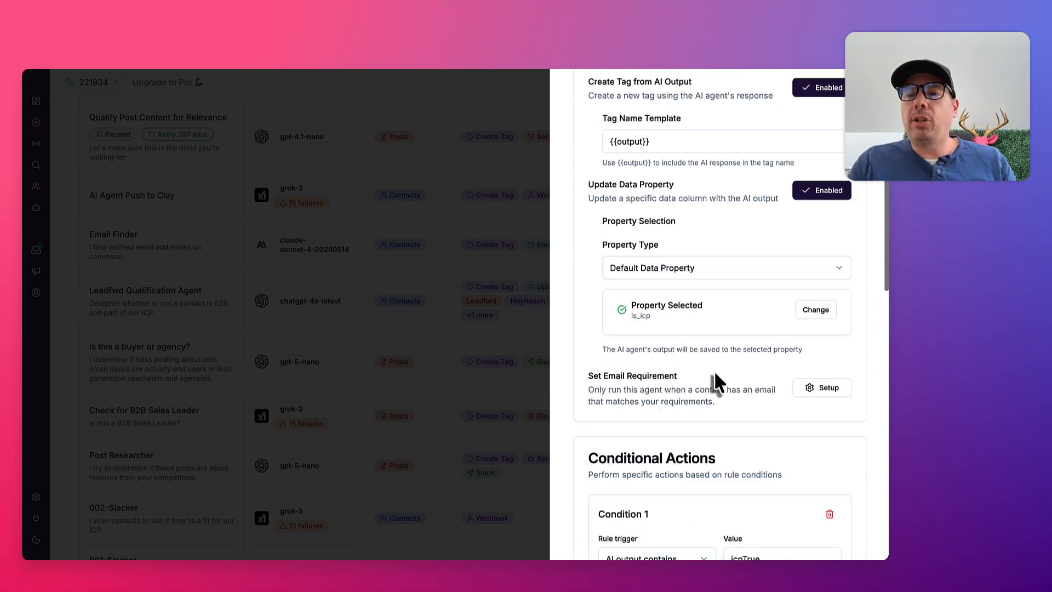
scroll(715, 329, "up", 5)
scroll(712, 247, "up", 3)
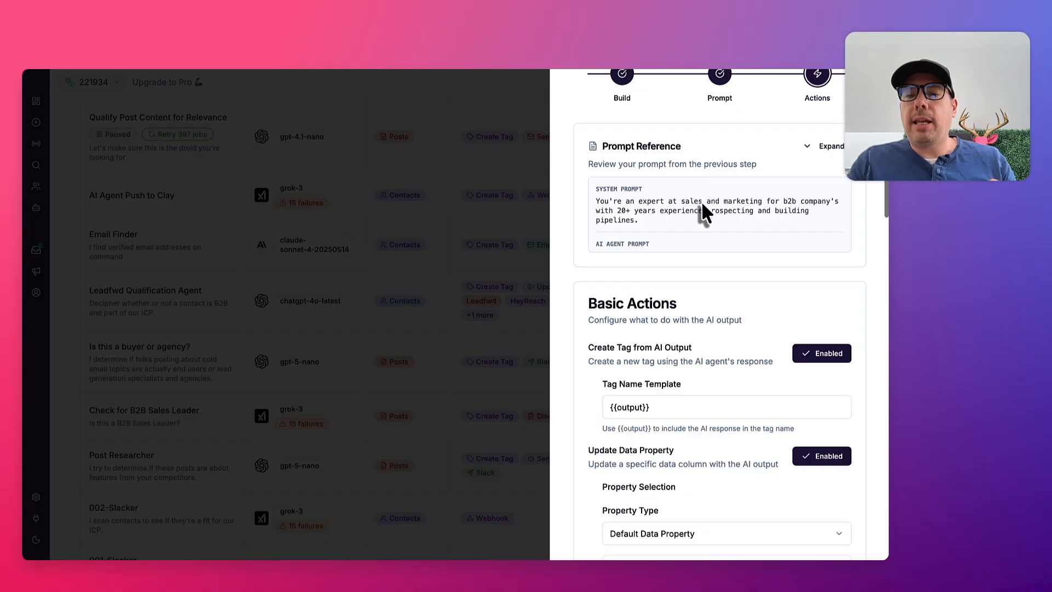
scroll(702, 207, "down", 5)
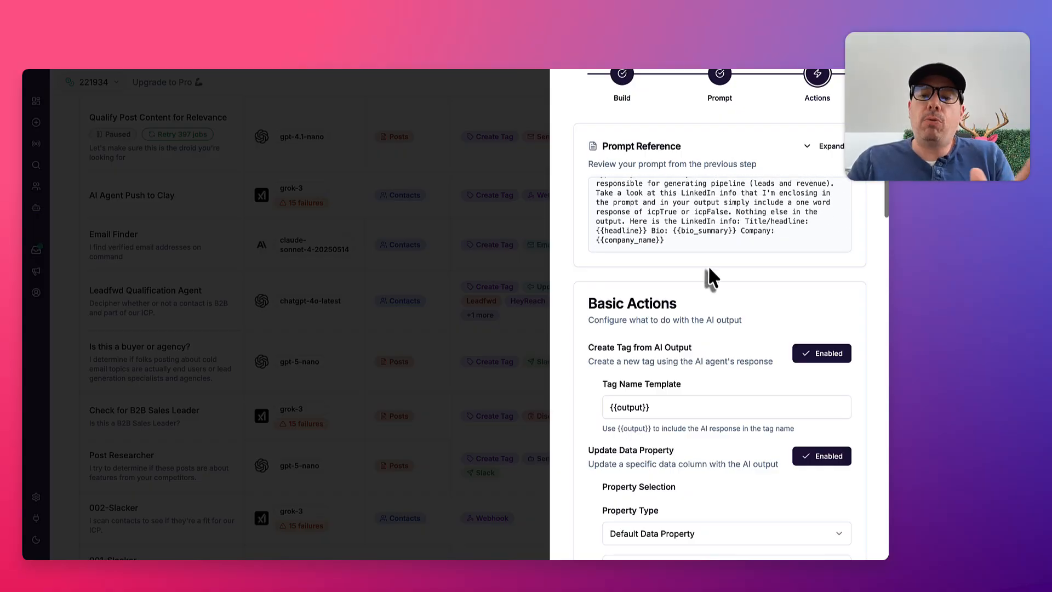
scroll(709, 267, "down", 2)
scroll(709, 268, "down", 15)
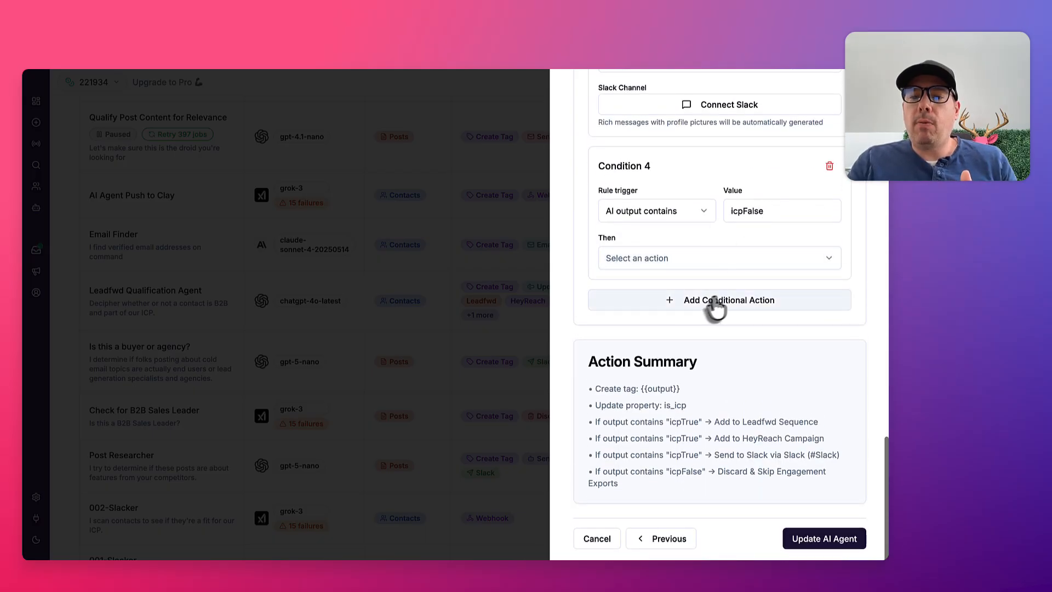
Add a conditional action that runs Add to LinkedIn Outreach when the AI output equals icpTrue
left_click(716, 301)
left_click(753, 355)
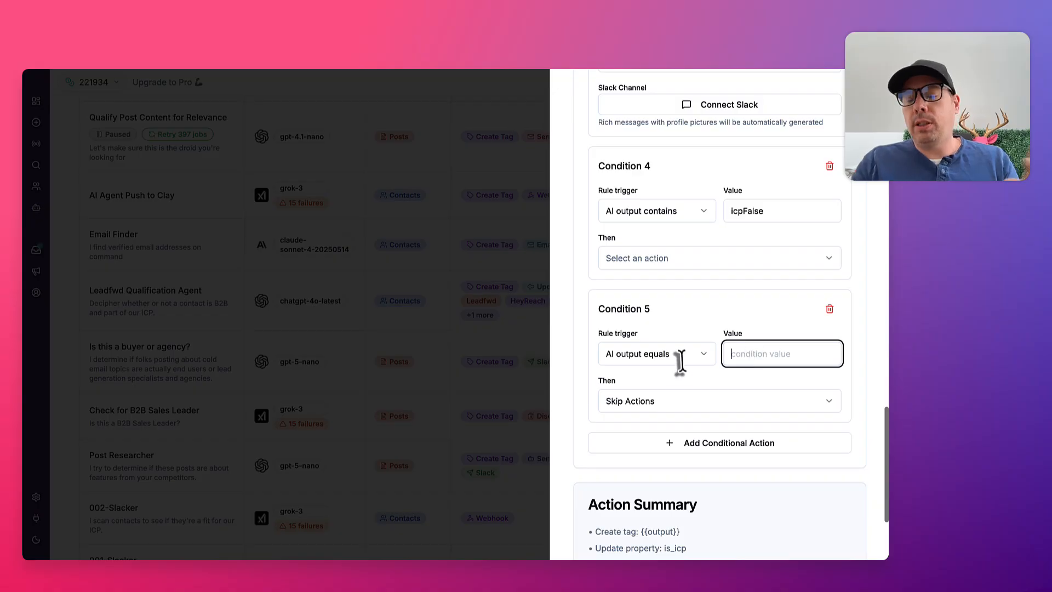
type("icpTrue")
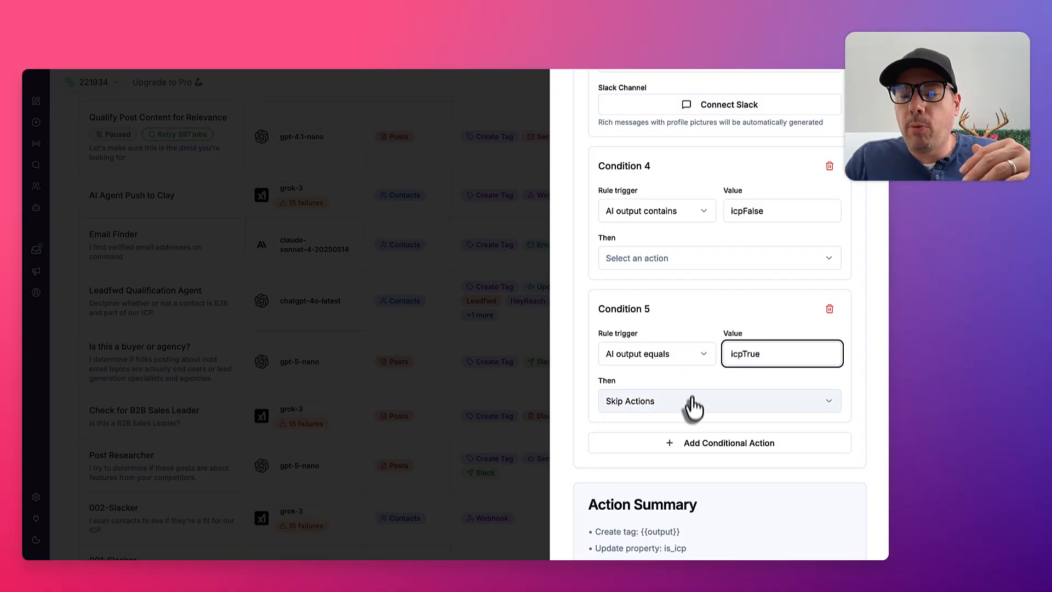
left_click(694, 402)
scroll(704, 354, "down", 10)
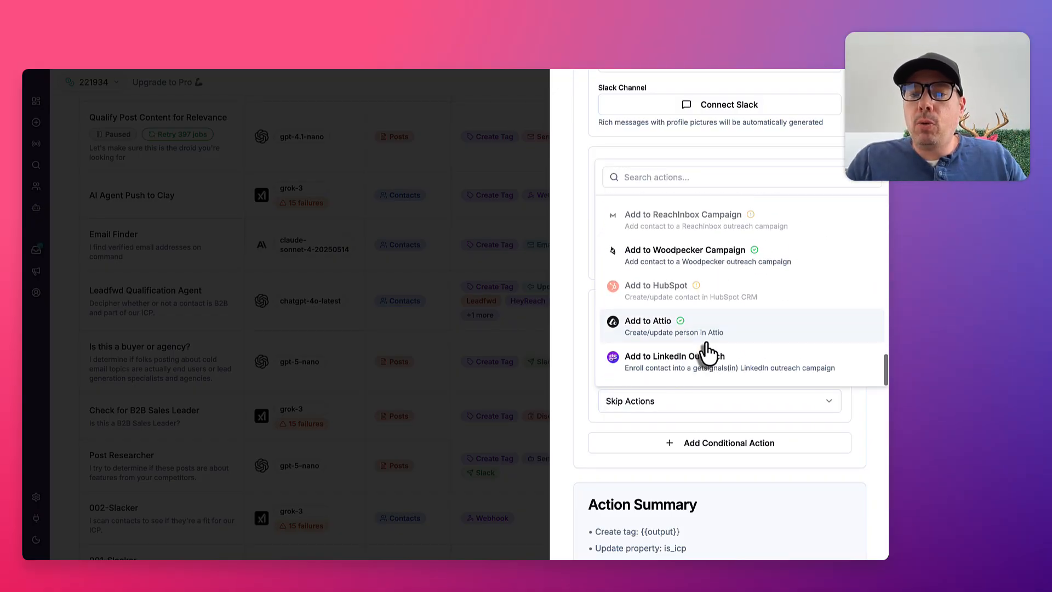
left_click(670, 366)
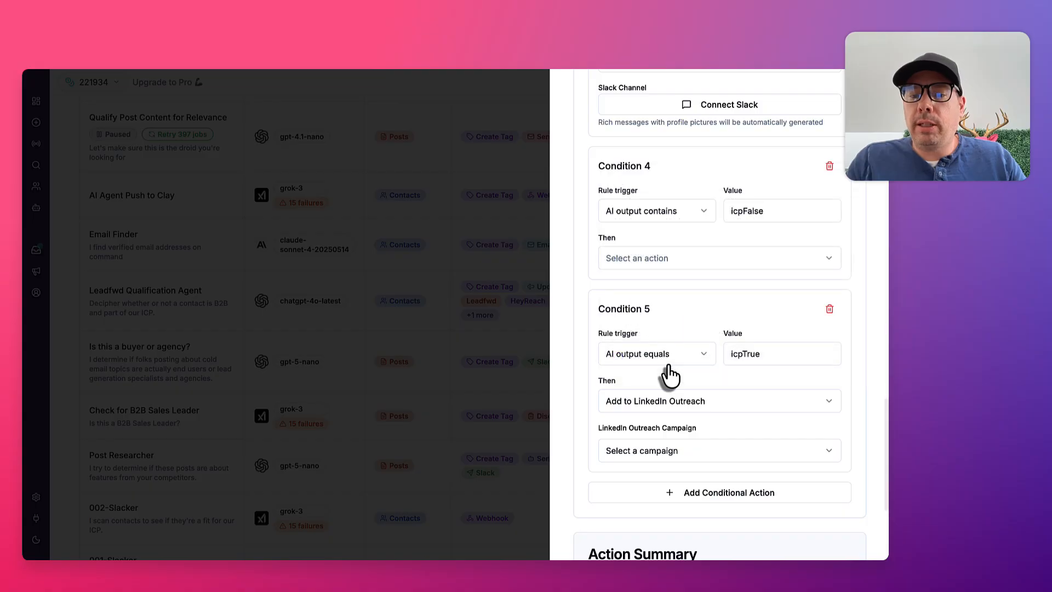
Show the LinkedIn outreach campaigns available for the new condition without choosing one, and discard the agent edits
left_click(721, 450)
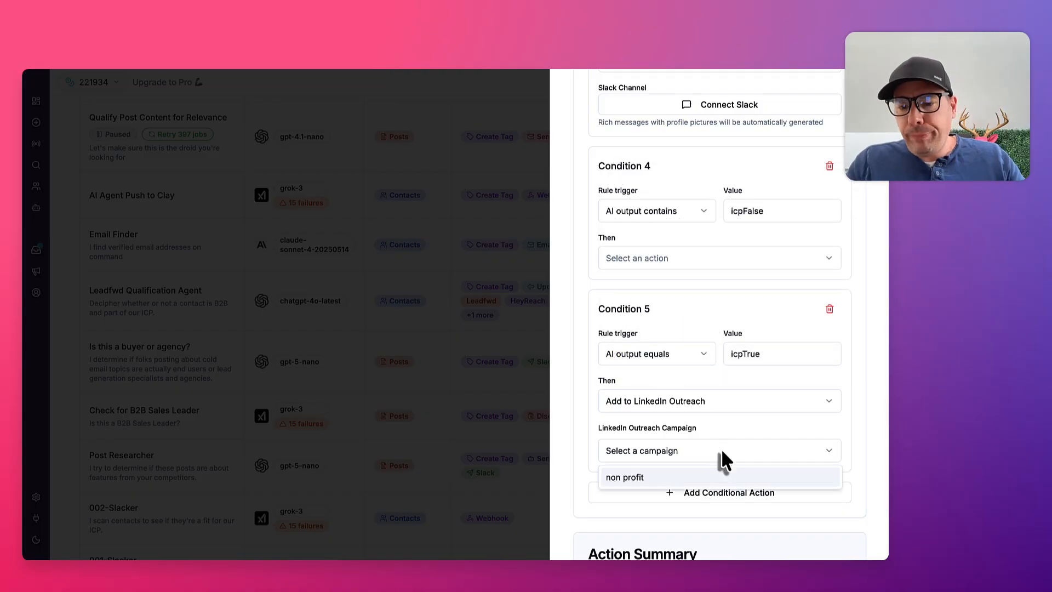
left_click(645, 459)
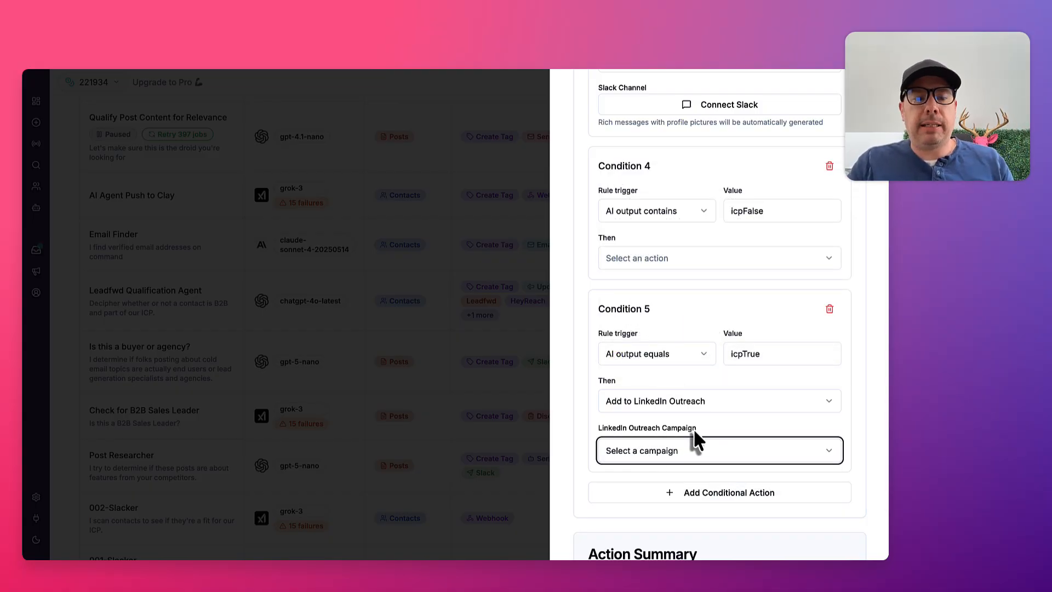
scroll(720, 518, "down", 1)
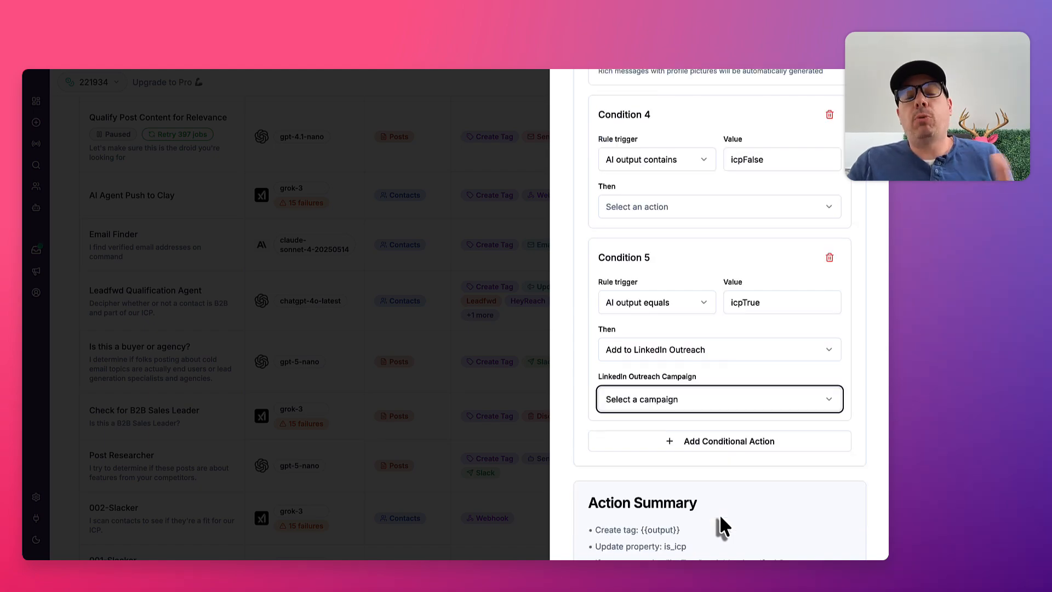
left_click(720, 518)
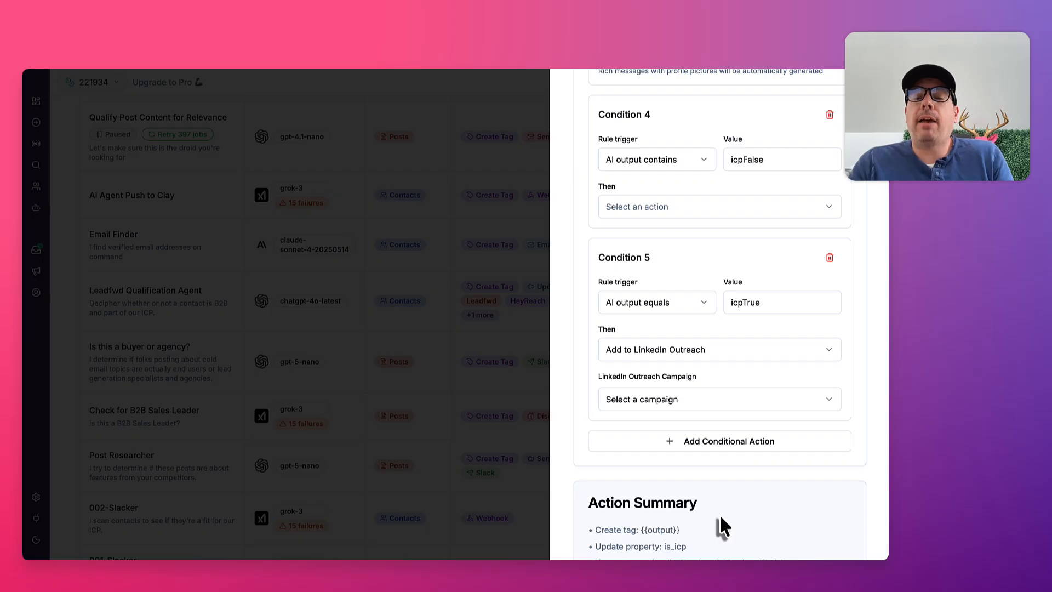
left_click(453, 373)
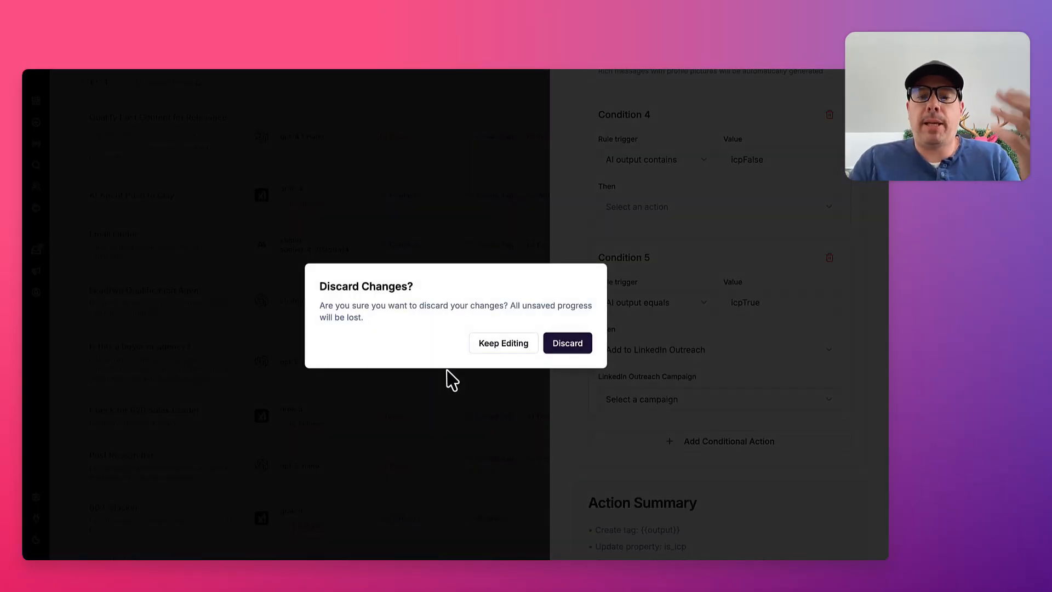
left_click(564, 350)
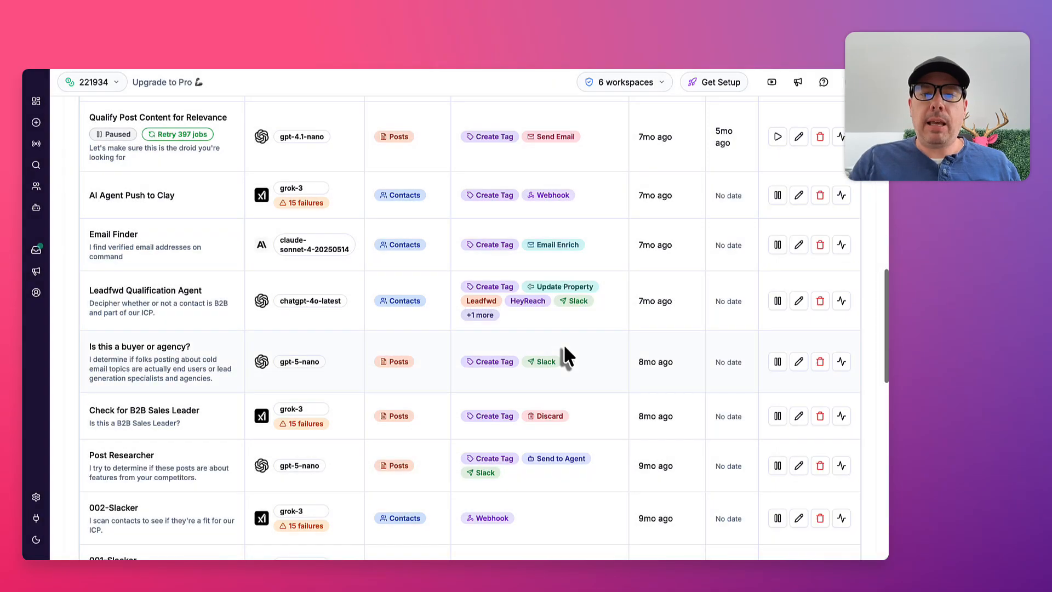
Open the inbox and view the two most recent conversations with their contact details
left_click(36, 251)
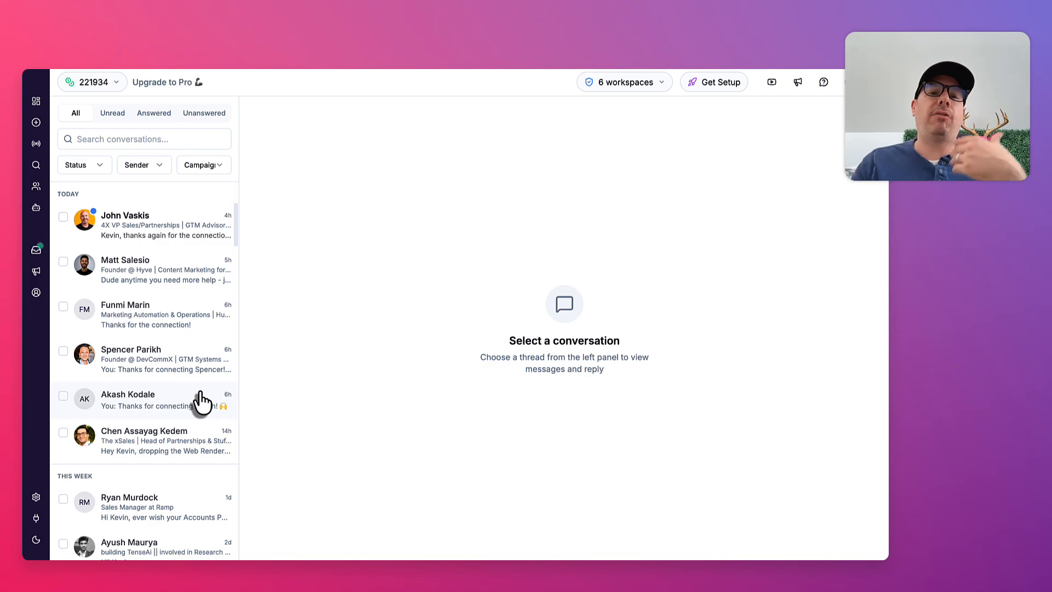
left_click(167, 283)
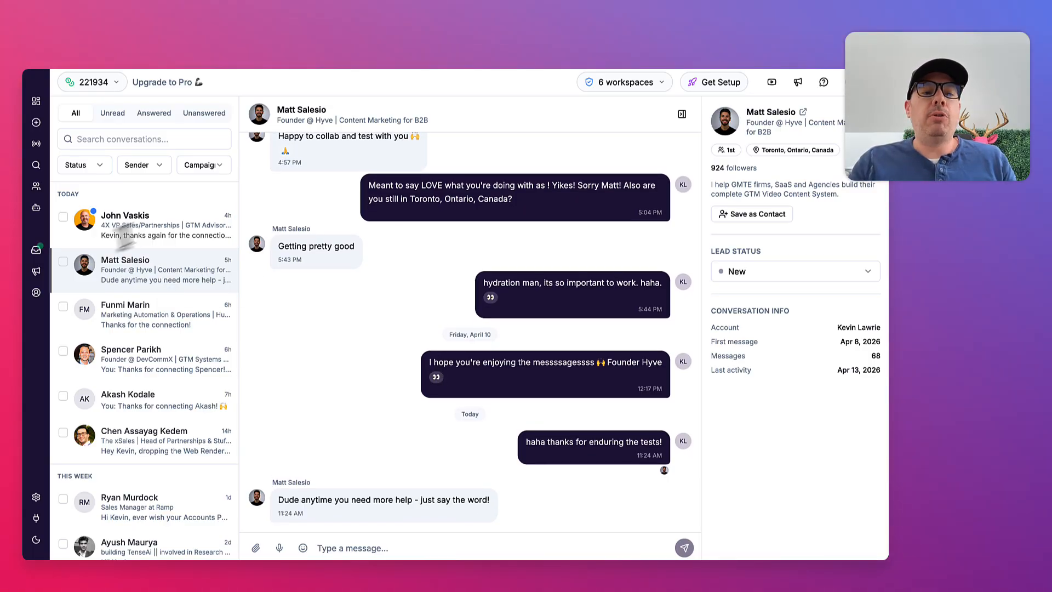
left_click(159, 234)
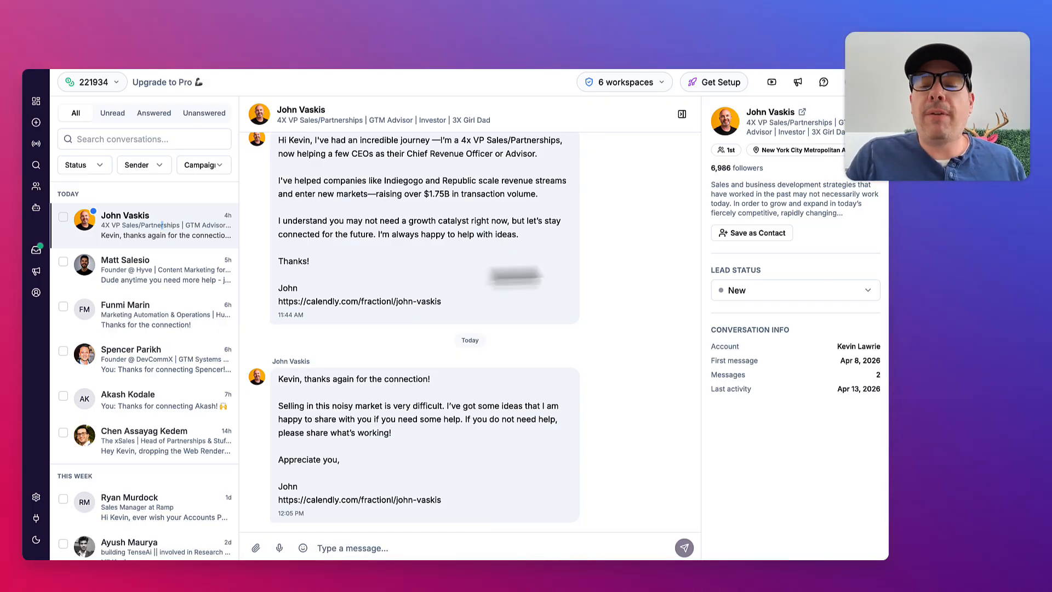
Show the lead status options for the open conversation and the inbox's sender and campaign filter options without changing them
left_click(784, 289)
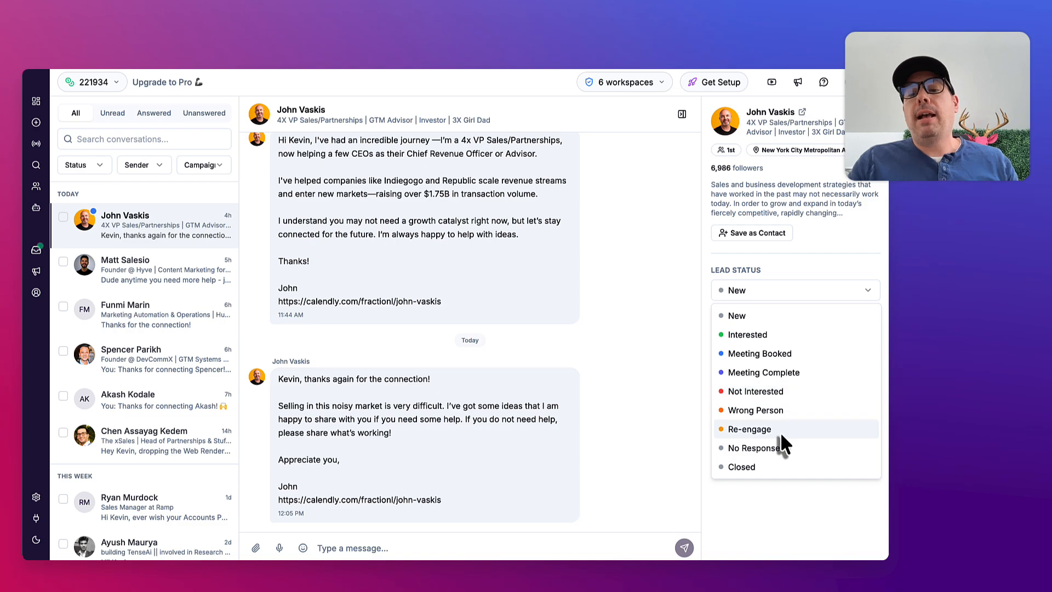
left_click(821, 233)
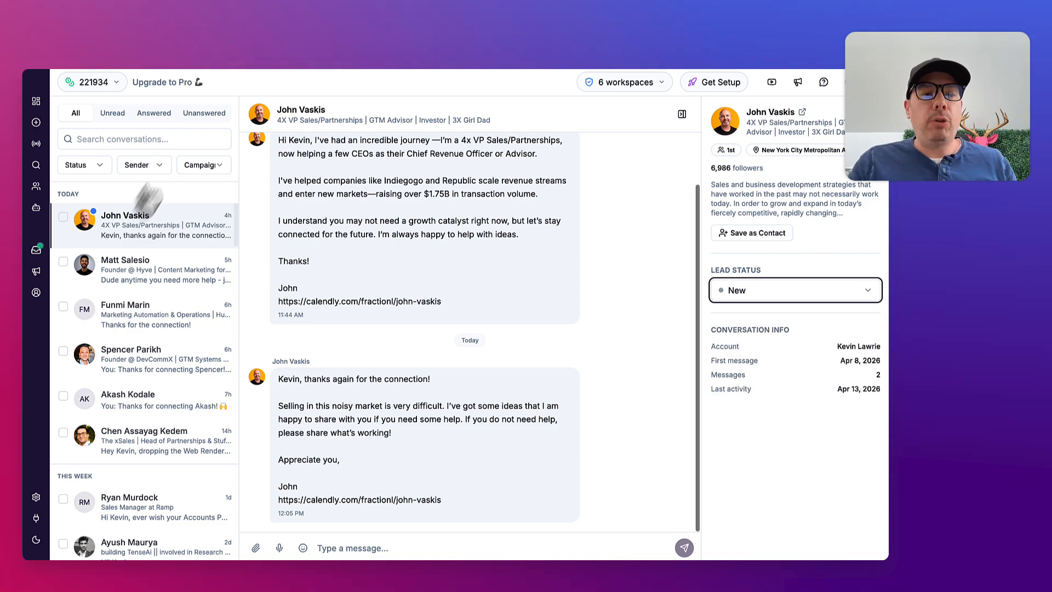
left_click(149, 166)
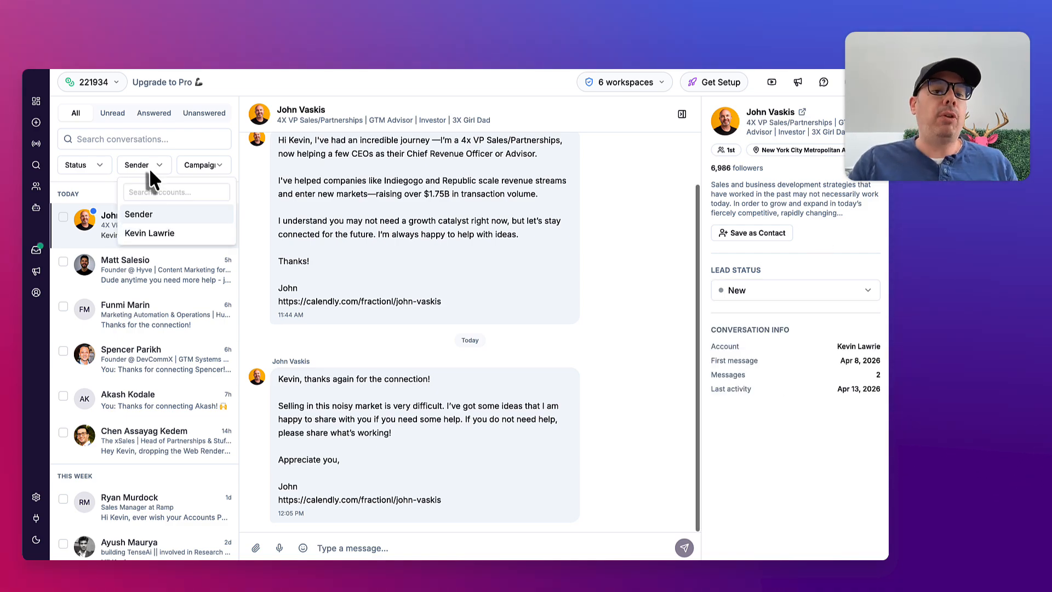
left_click(237, 148)
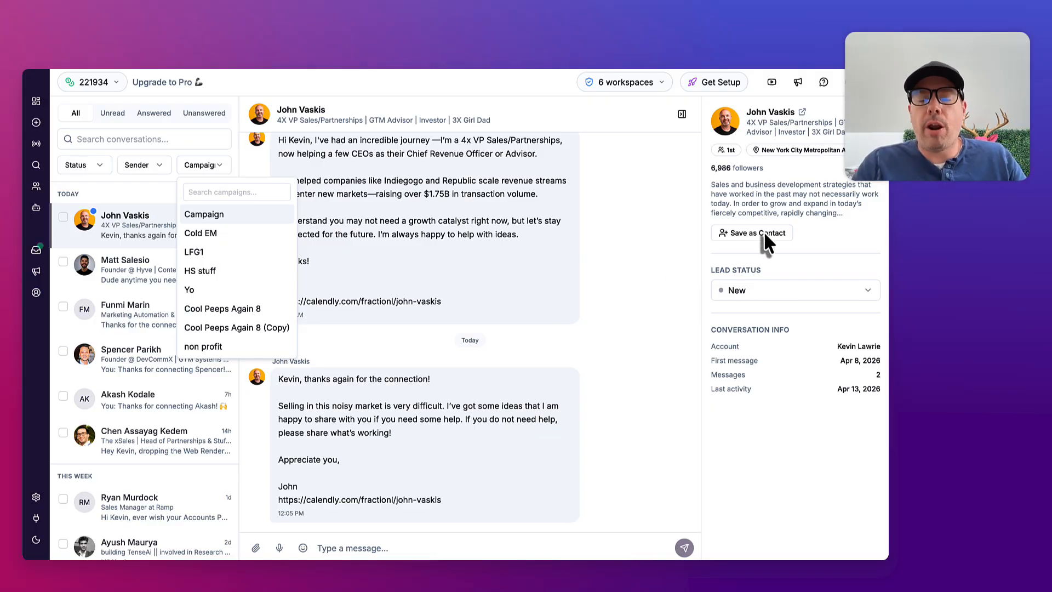
left_click(232, 165)
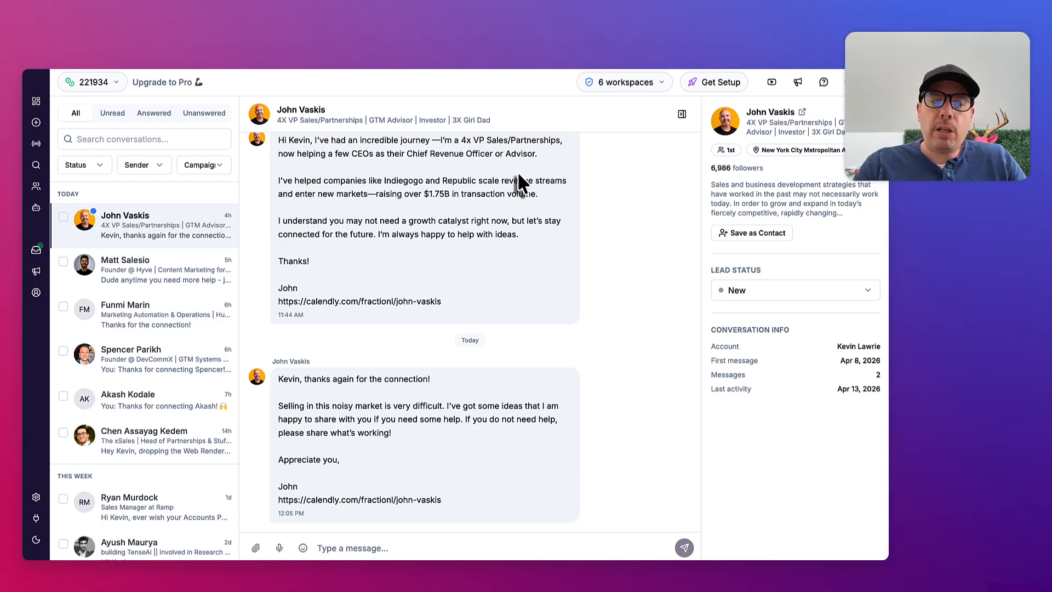
Open the Cold EM campaign and review its statistics and activity feed
left_click(36, 271)
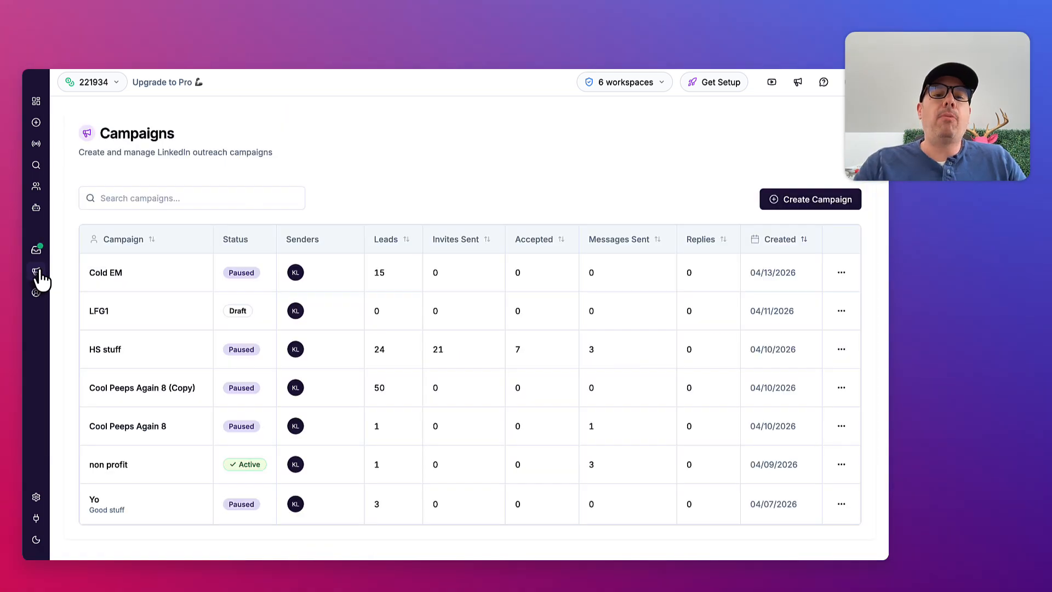
left_click(149, 275)
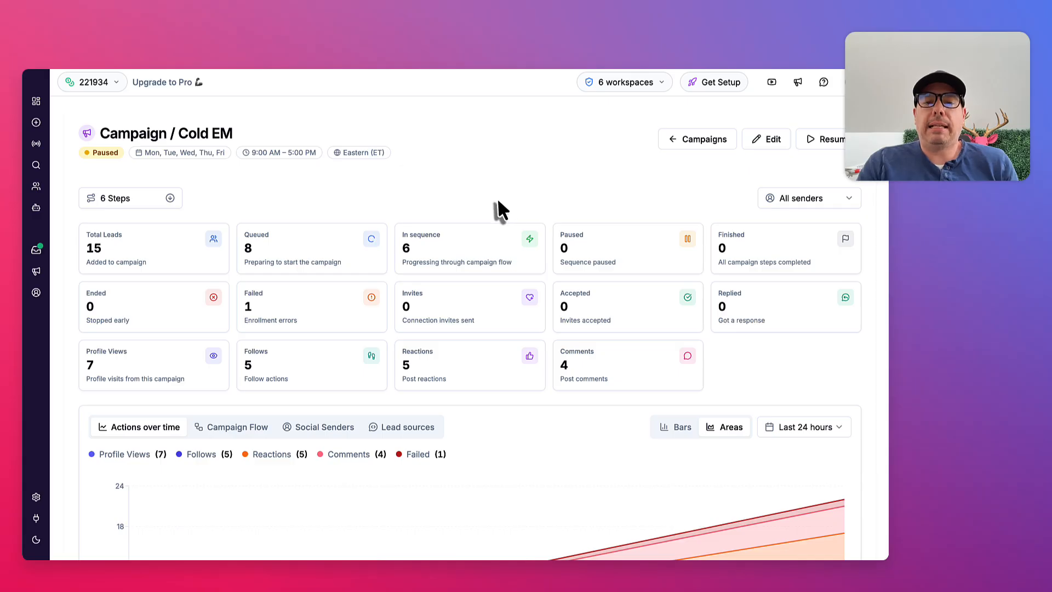
scroll(498, 201, "down", 10)
scroll(498, 202, "down", 3)
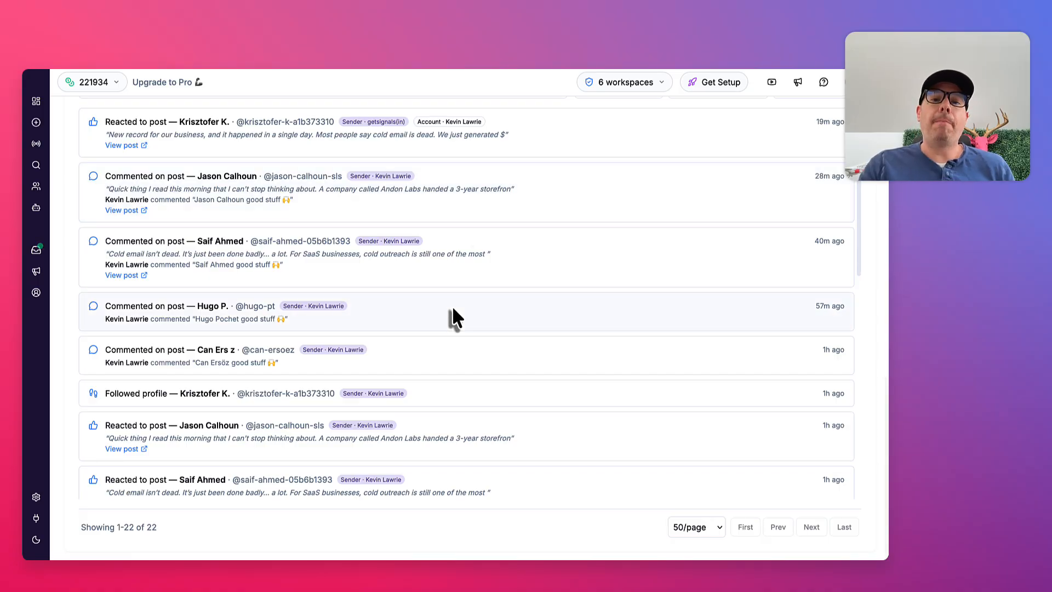
scroll(453, 318, "up", 4)
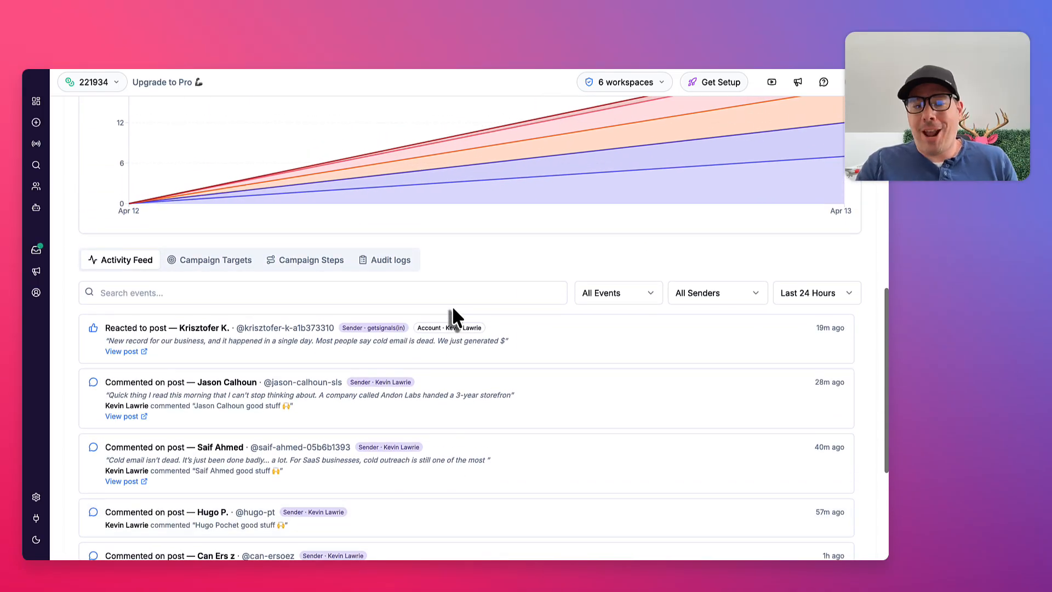